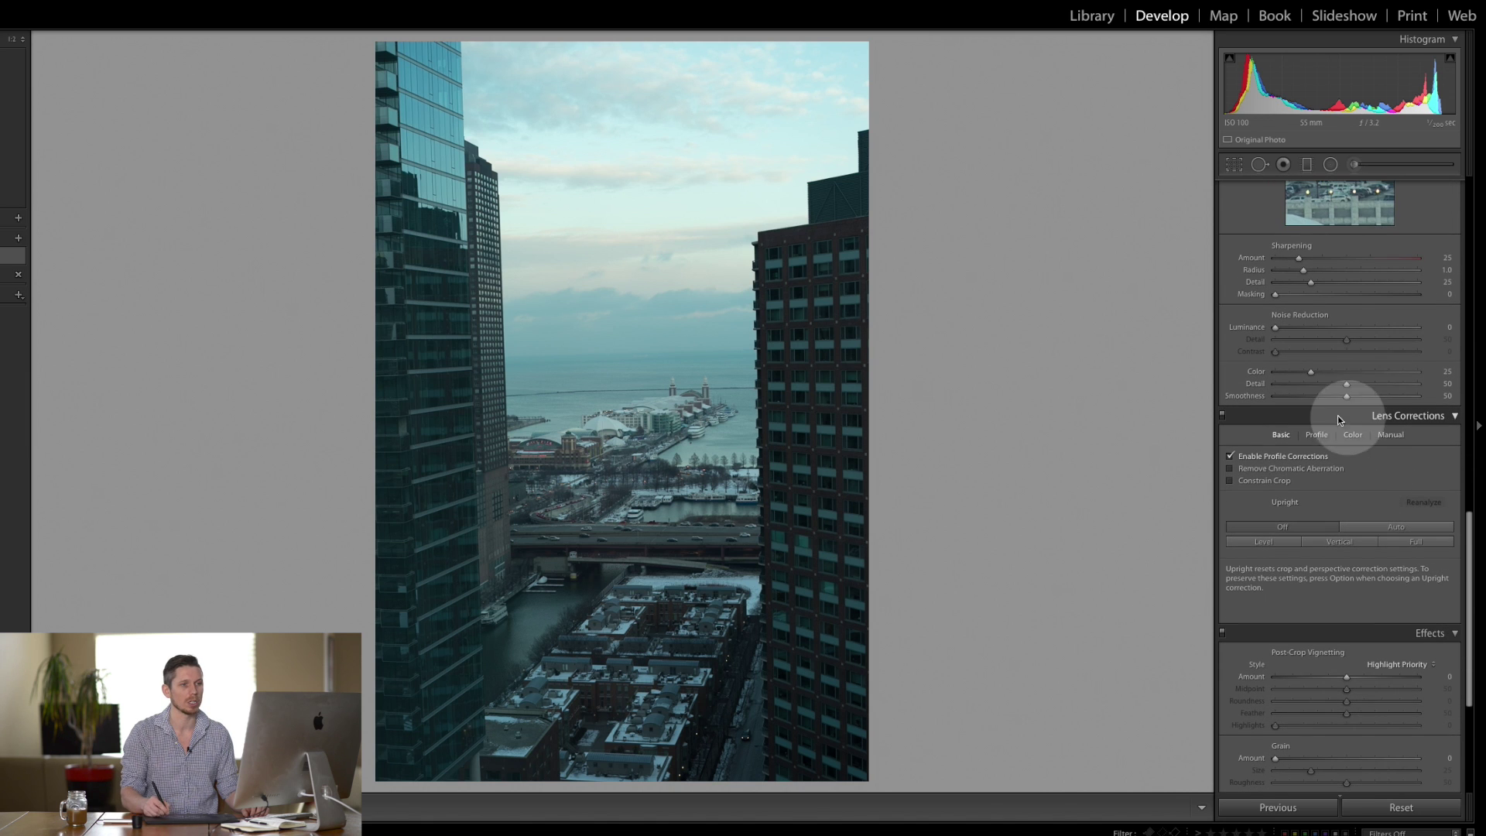
Step: Toggle the lens profile correction off and back on, and apply the Auto Upright perspective correction
left_click(1229, 456)
left_click(1230, 456)
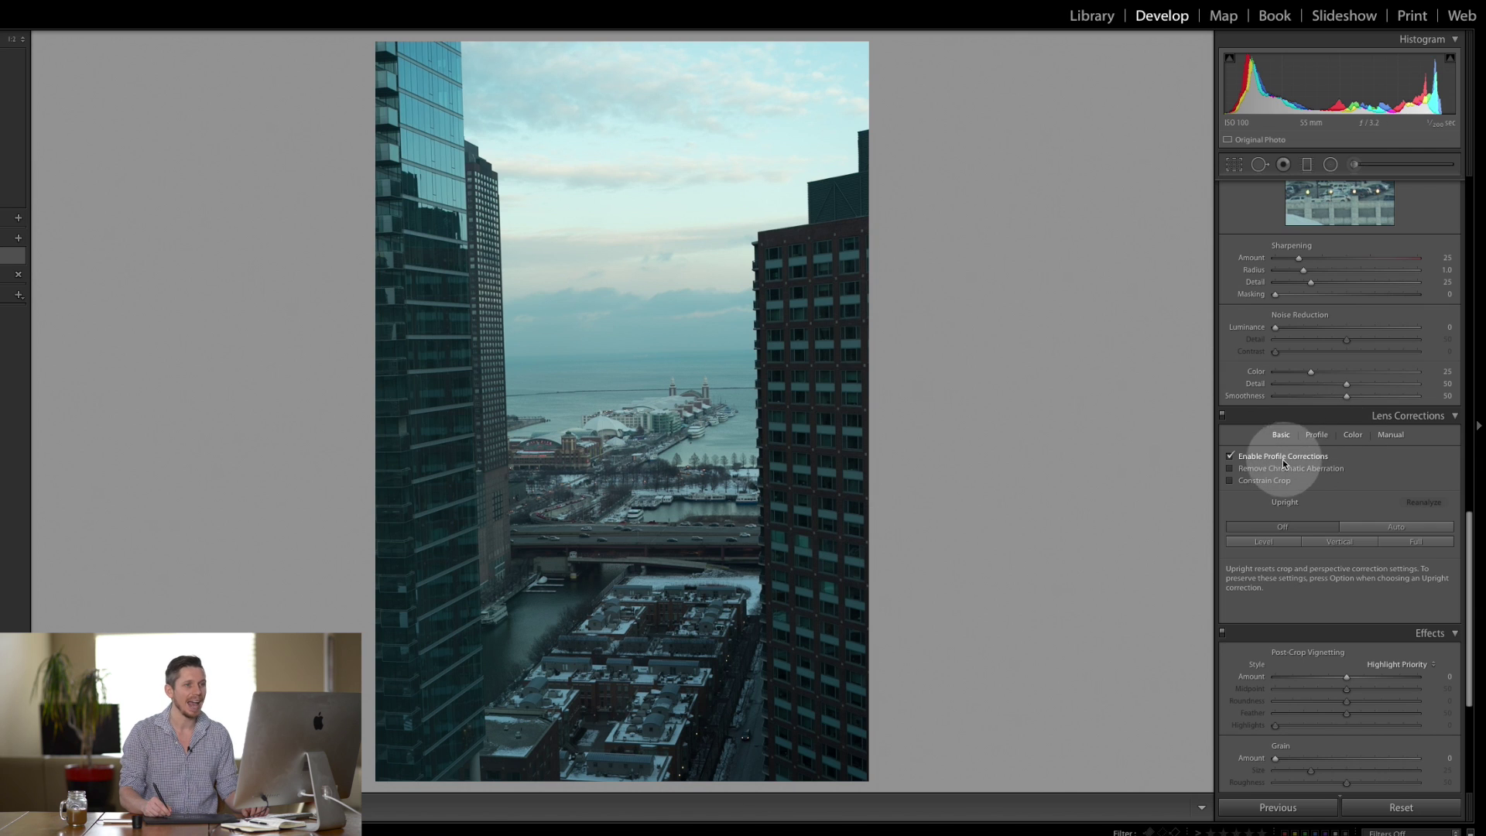
left_click(1378, 528)
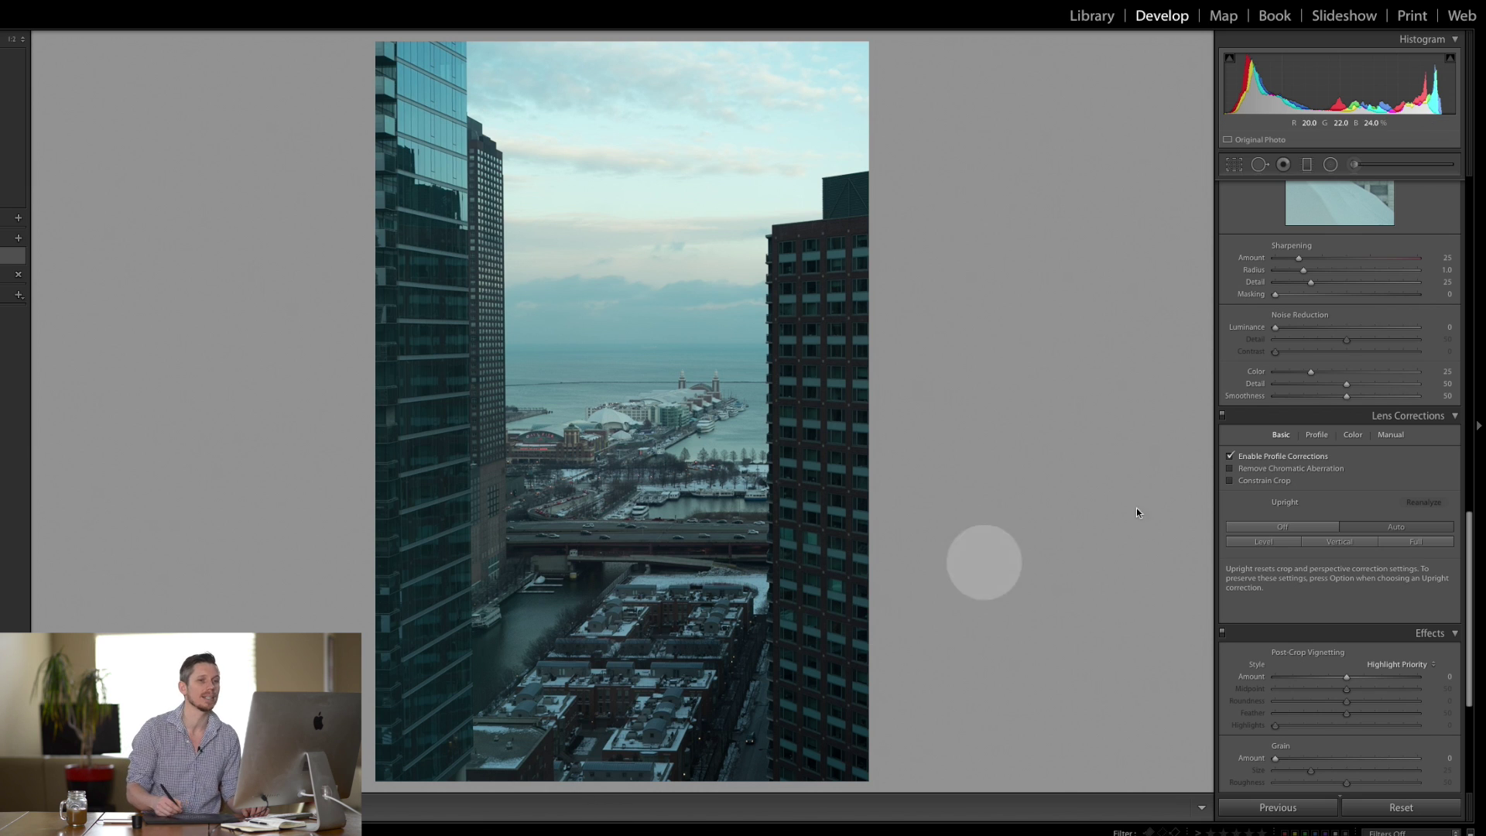
Step: Correct the white balance by sampling a neutral from the pale panel below a window of the brick building
left_click_drag(1470, 545, 1449, 292)
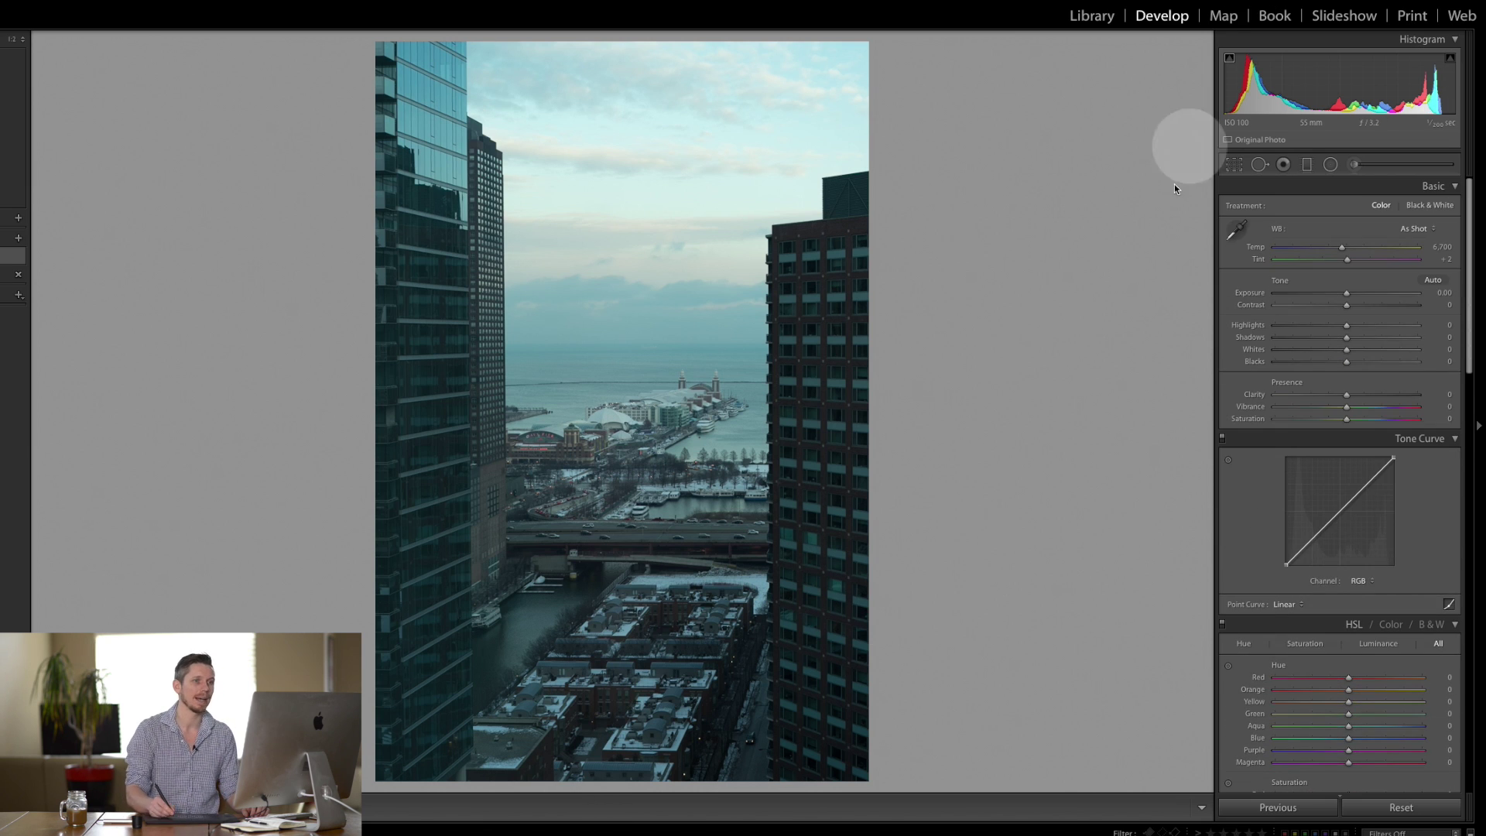
left_click(1238, 232)
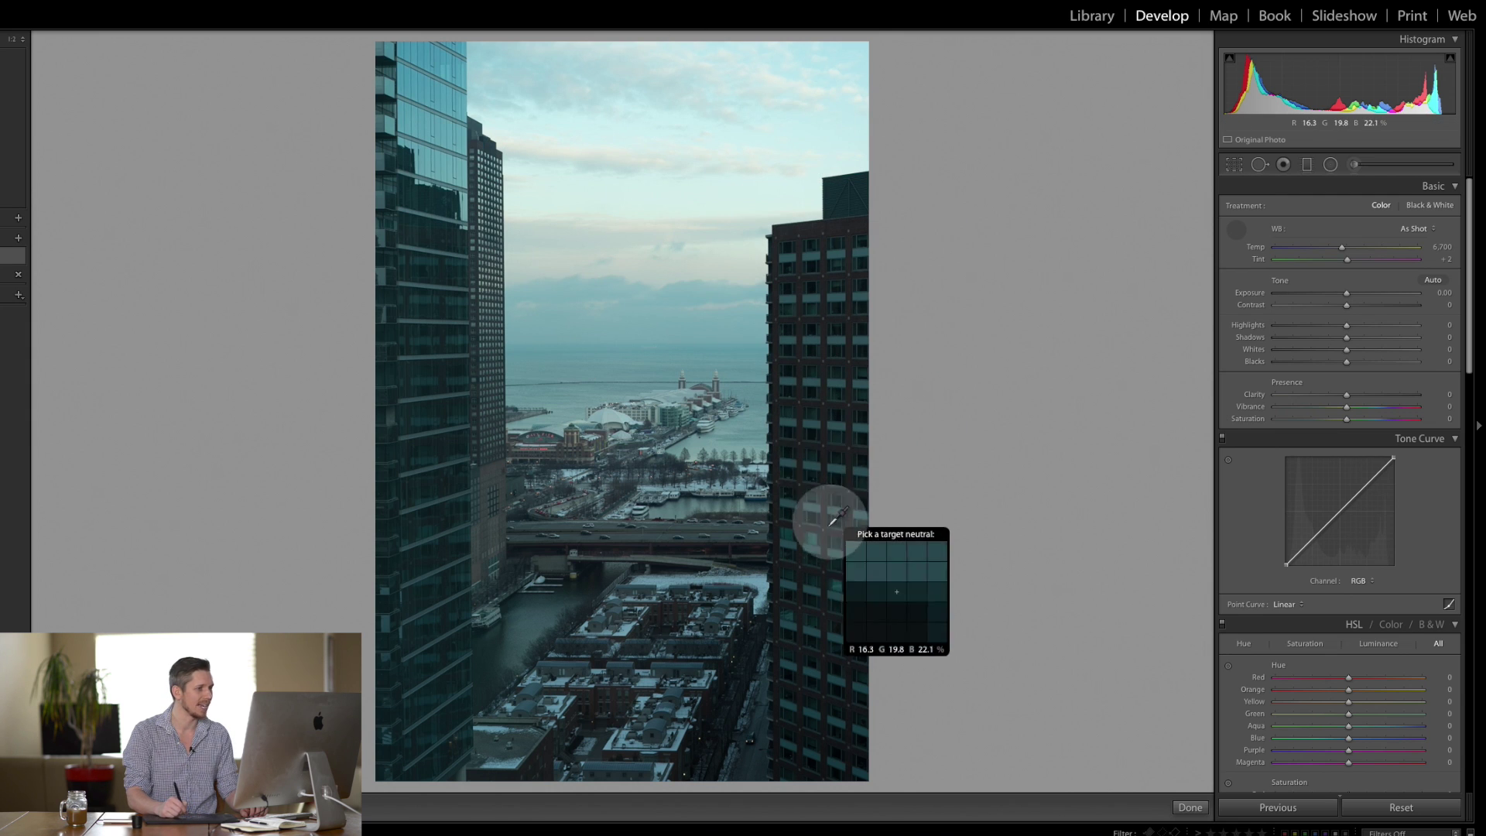
left_click(1233, 232)
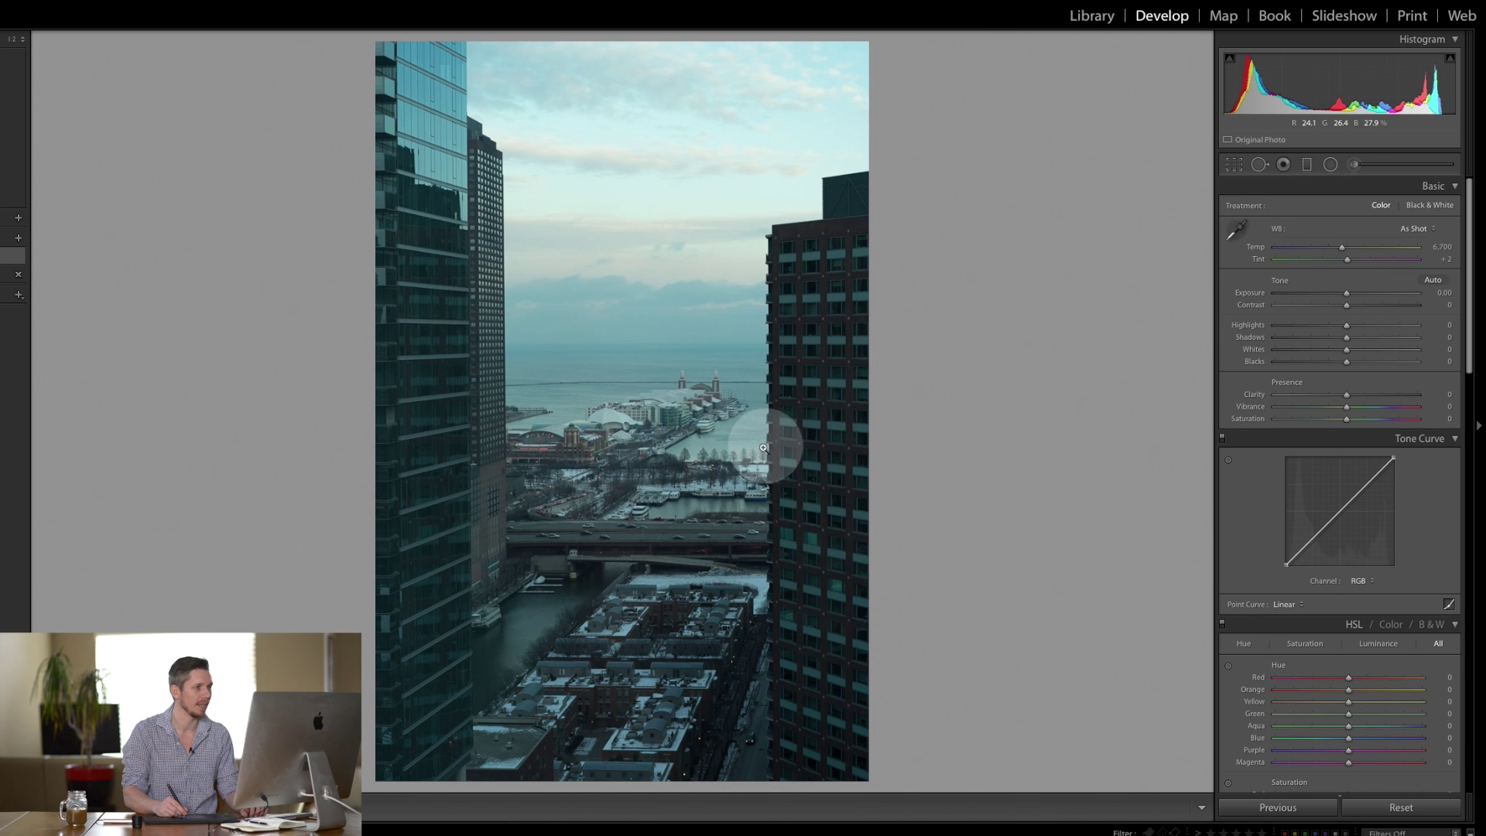
left_click(717, 451)
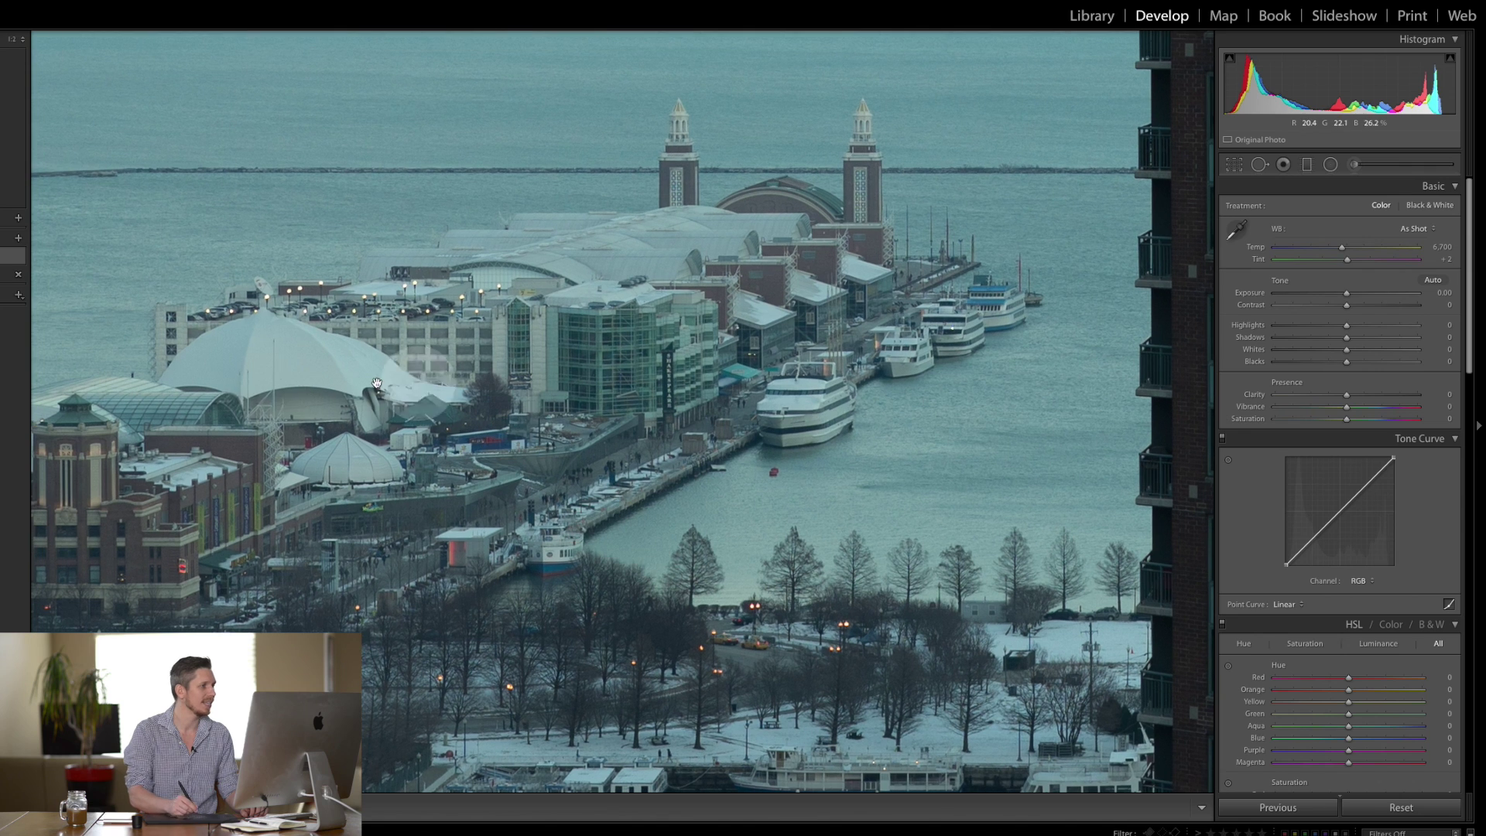
left_click_drag(894, 455, 516, 385)
left_click_drag(950, 291, 951, 574)
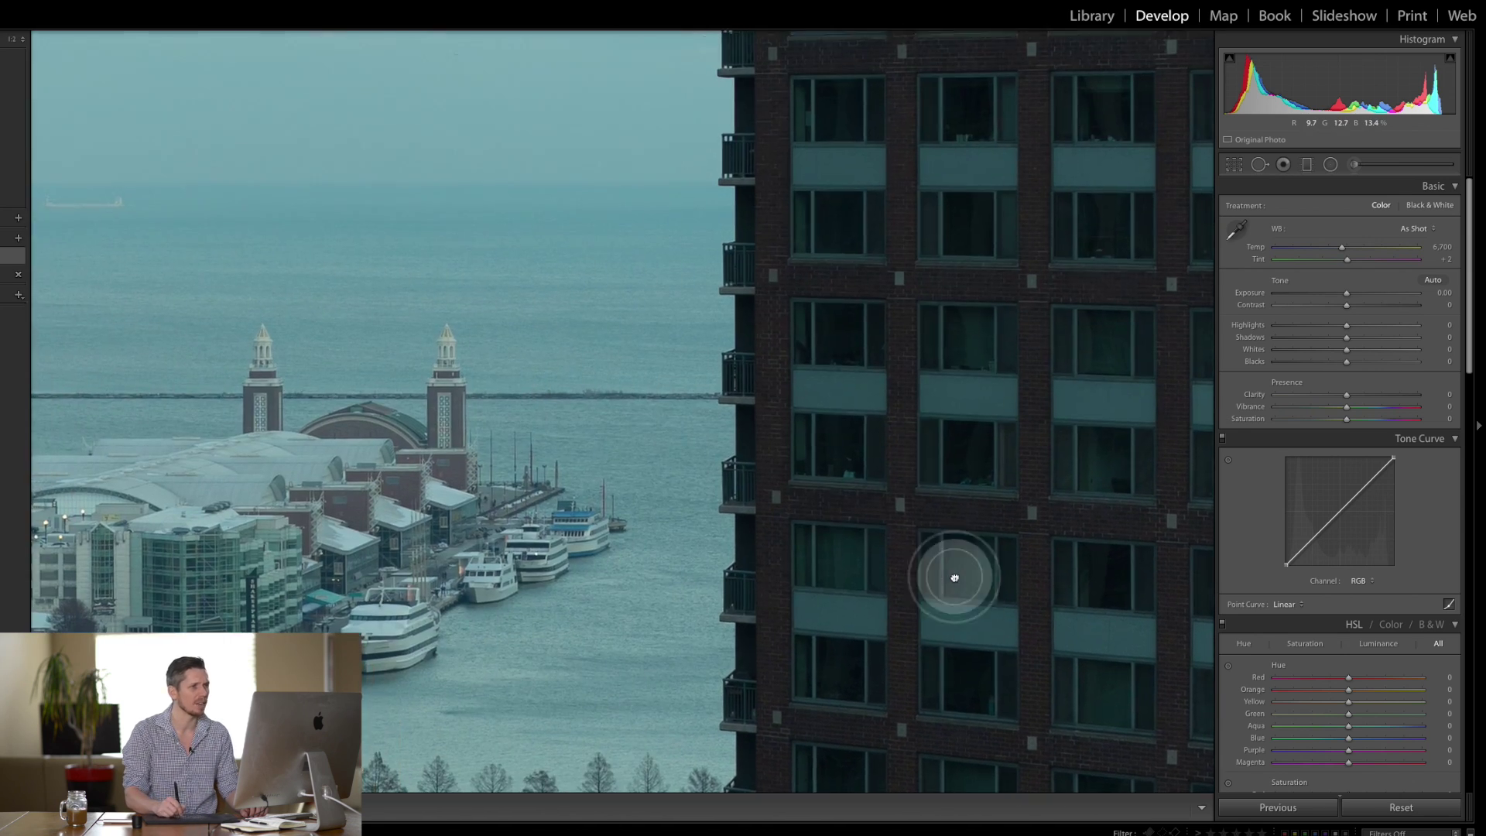
left_click(1236, 229)
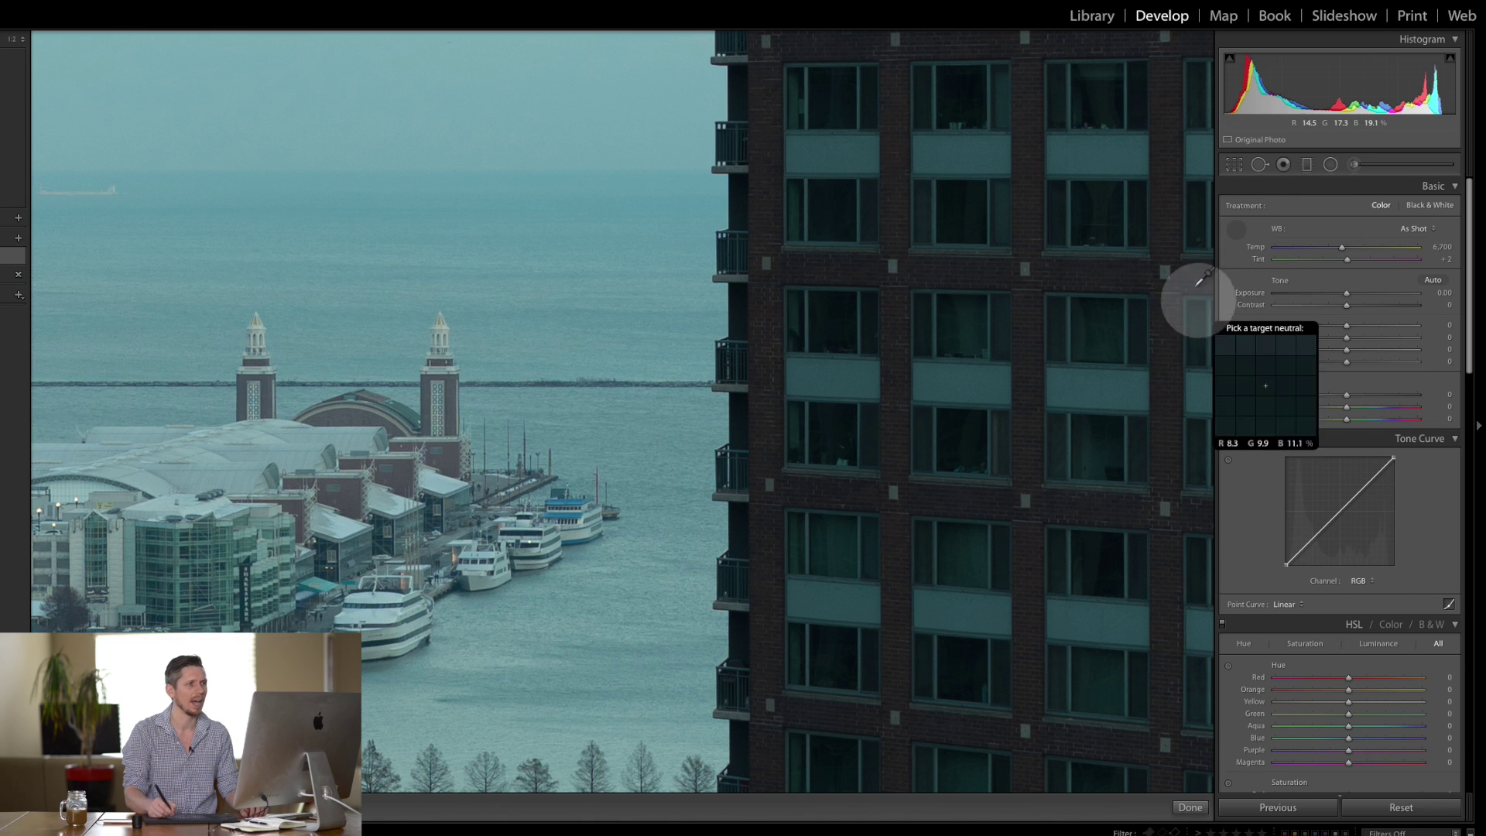
left_click(818, 163)
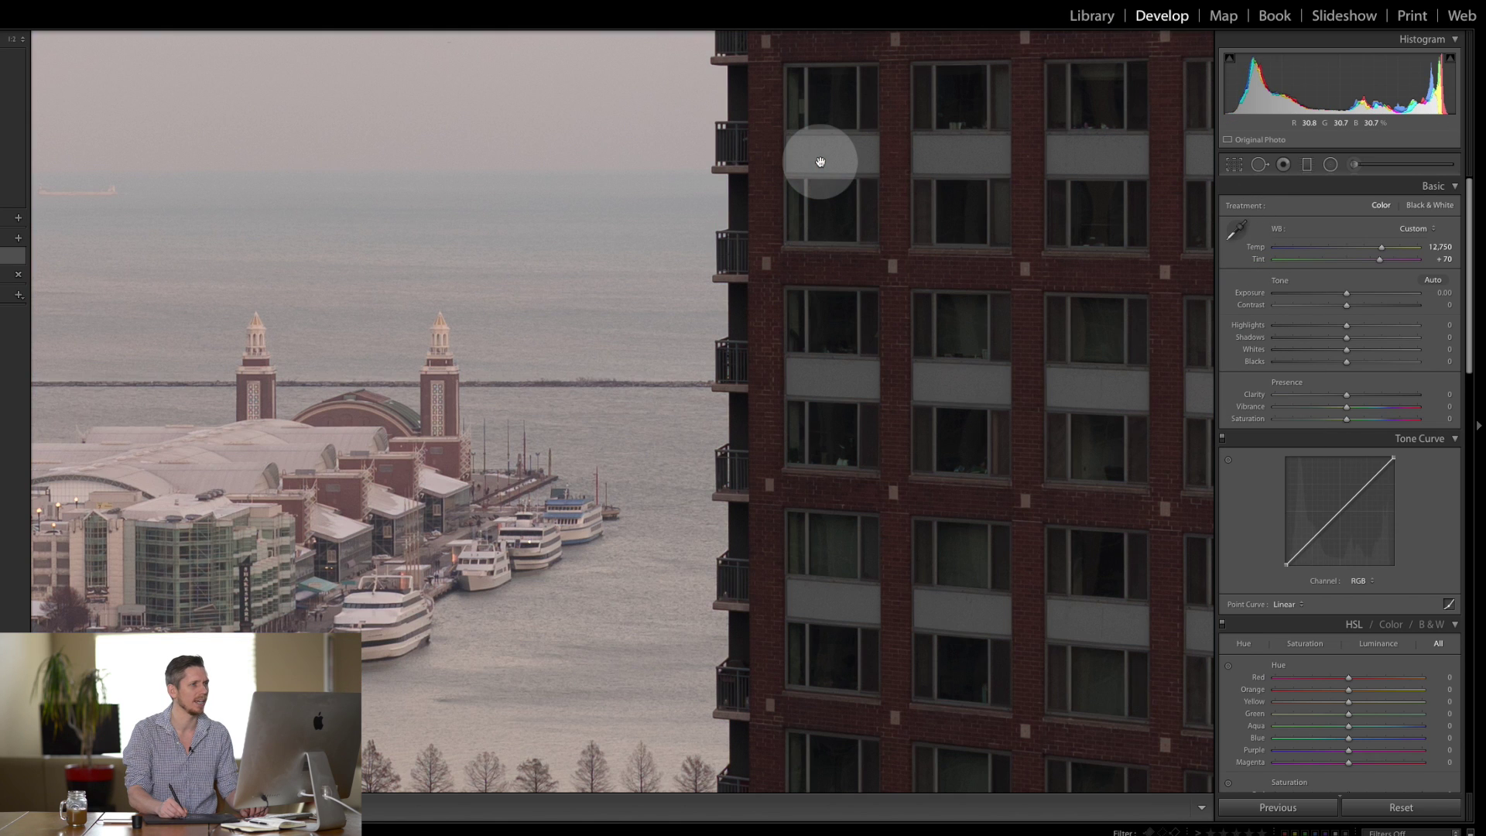
left_click(796, 224)
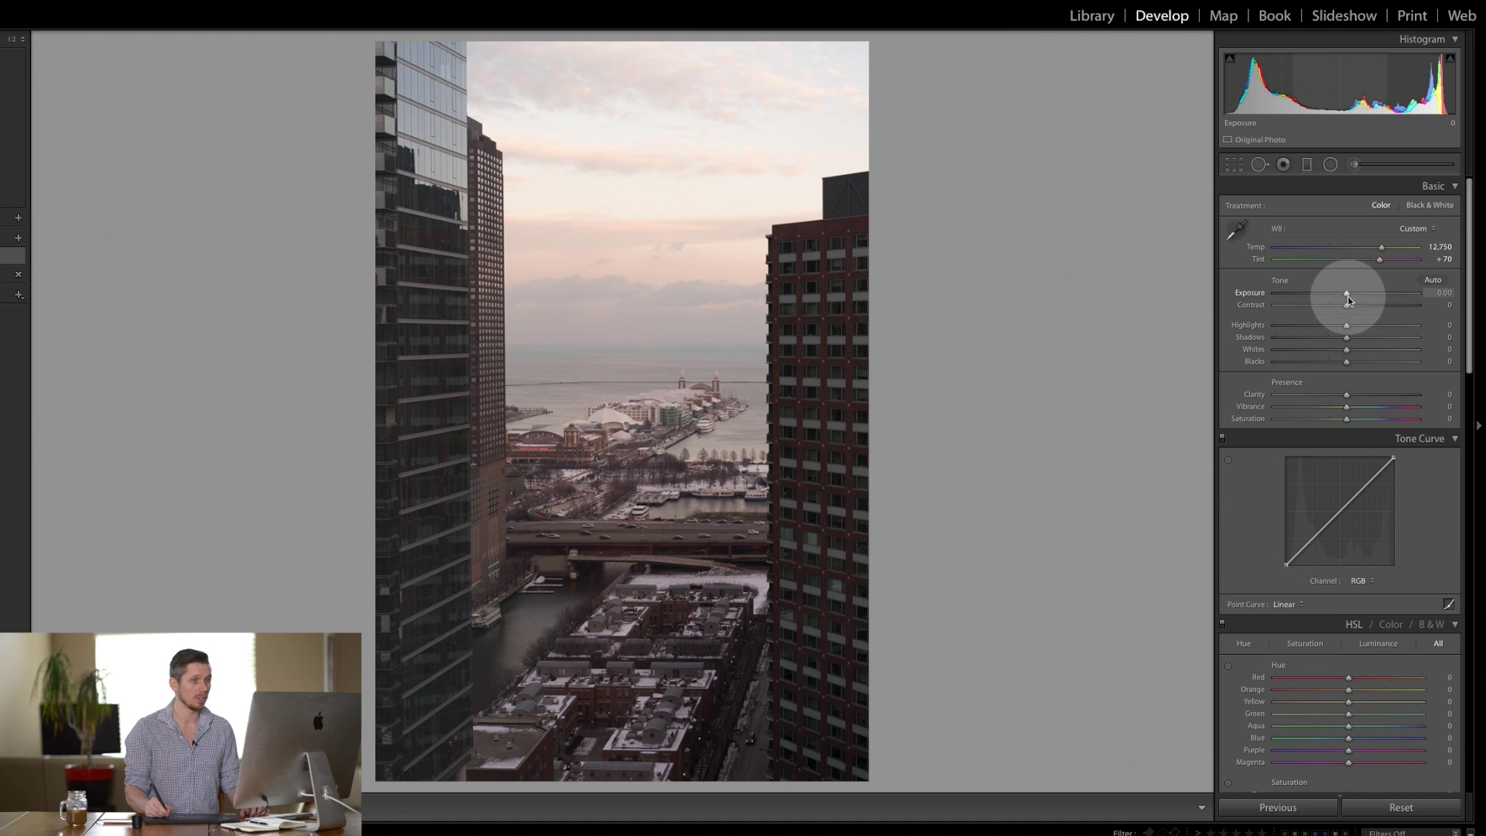
Step: Set Exposure to −0.35, Highlights to −75, Shadows to +44, Whites to +14 and Blacks to 0, comparing with the unedited photo
left_click_drag(1344, 294, 1337, 296)
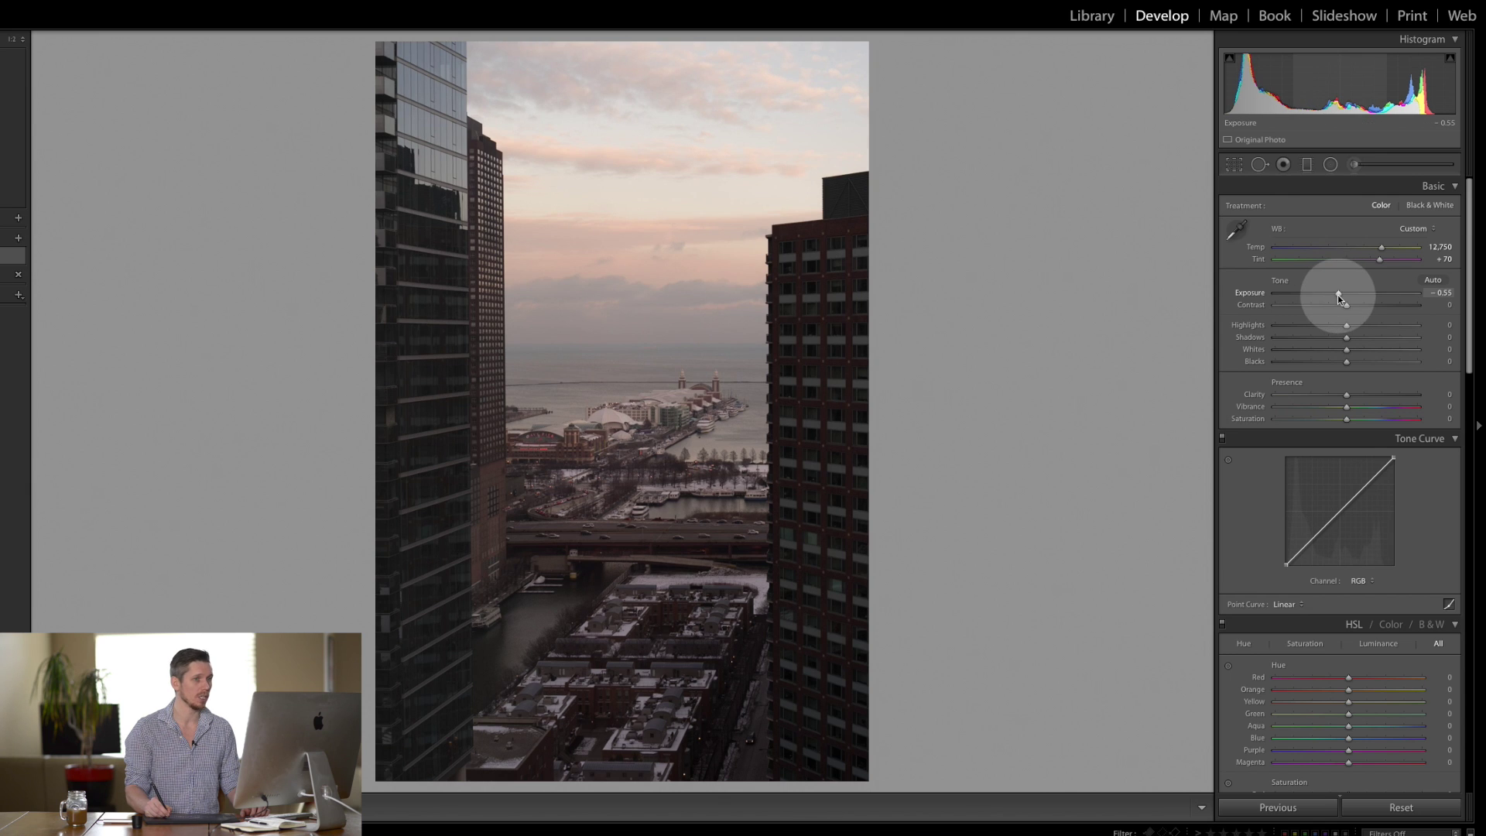
left_click_drag(1335, 292, 1340, 292)
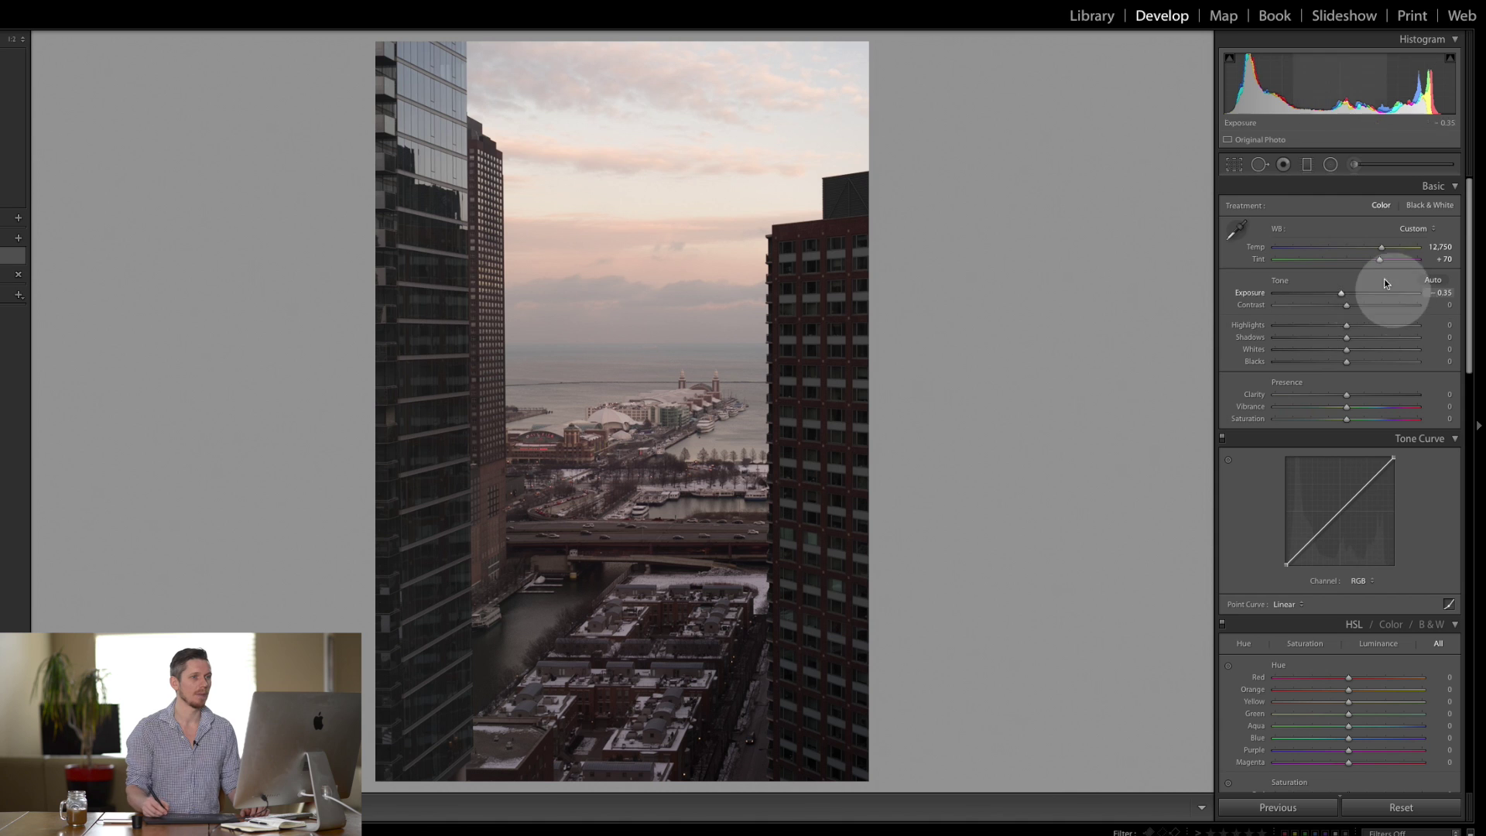
left_click_drag(1345, 325, 1283, 328)
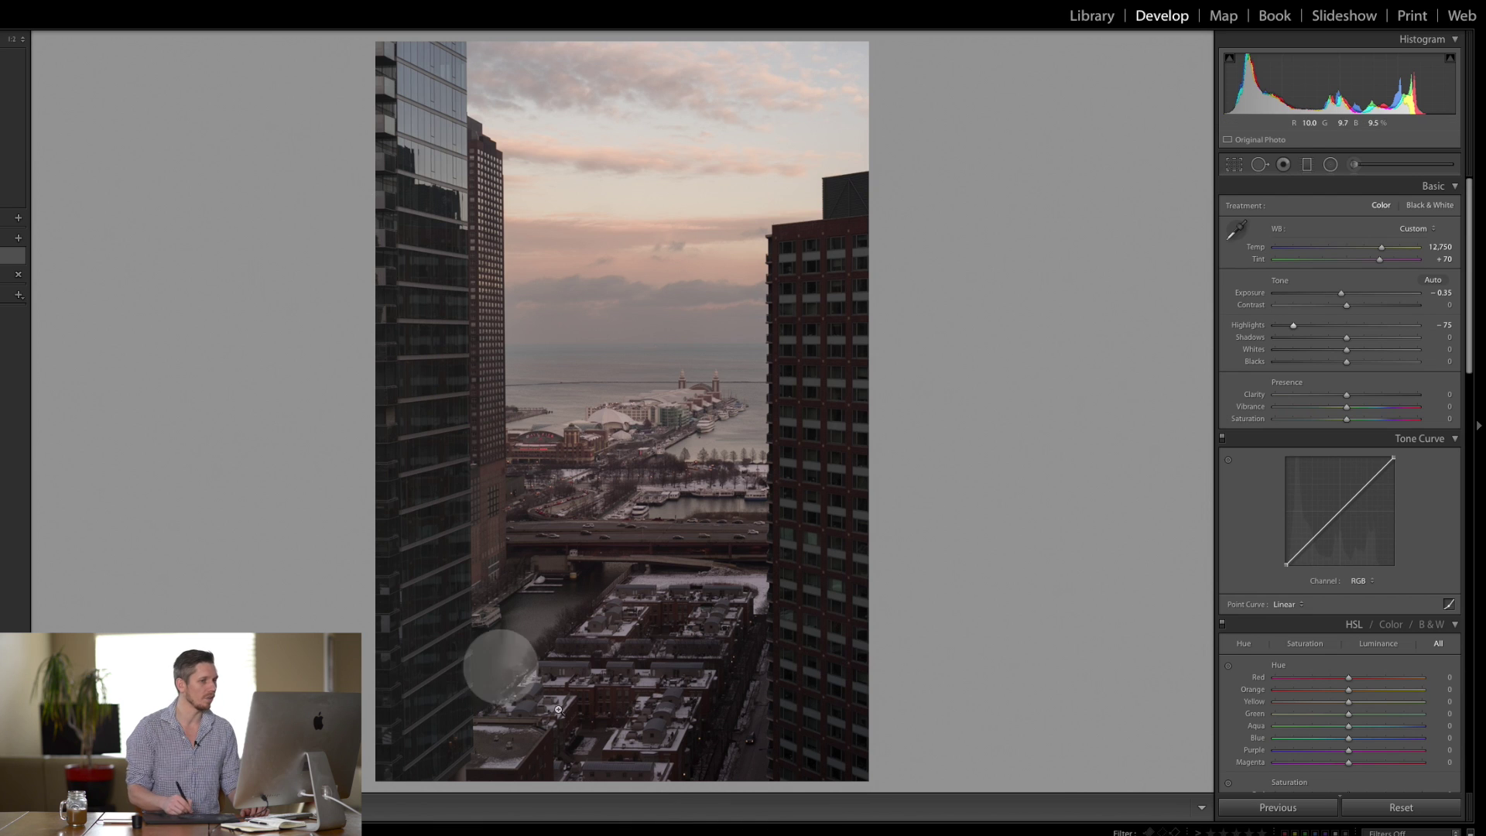
left_click_drag(1348, 340, 1382, 350)
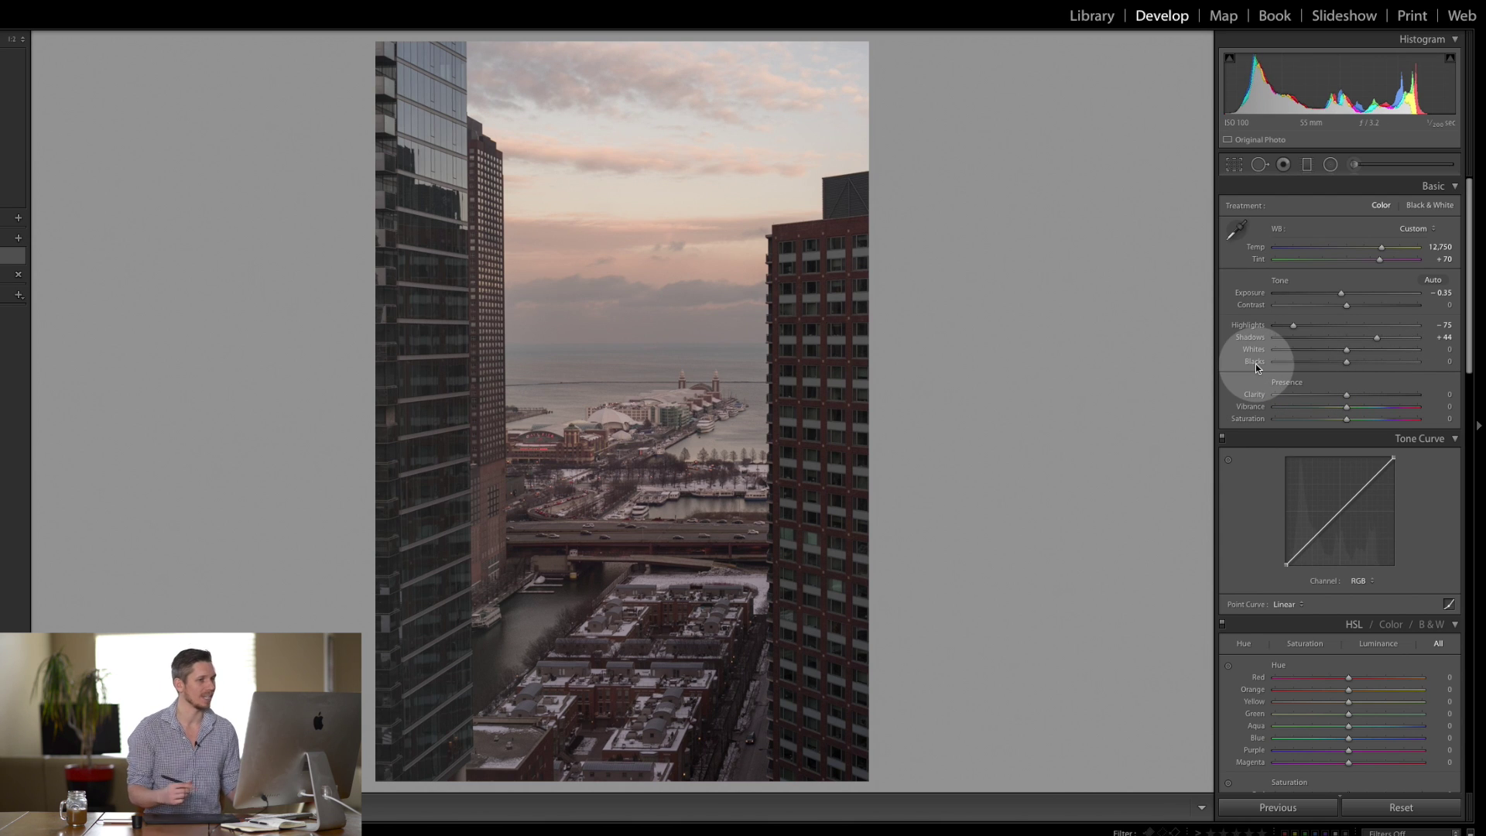
key("backslash")
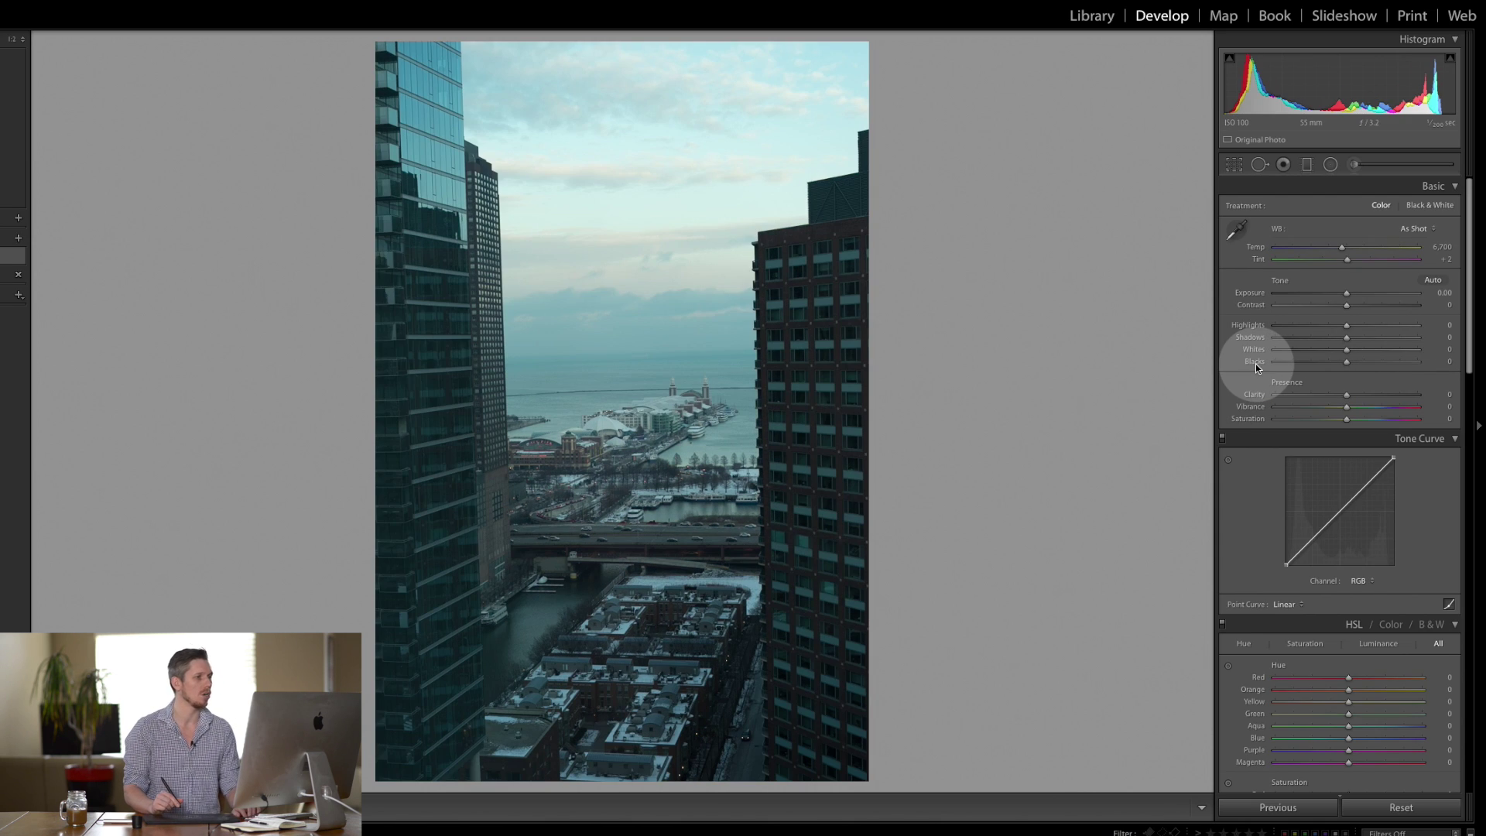
key("backslash")
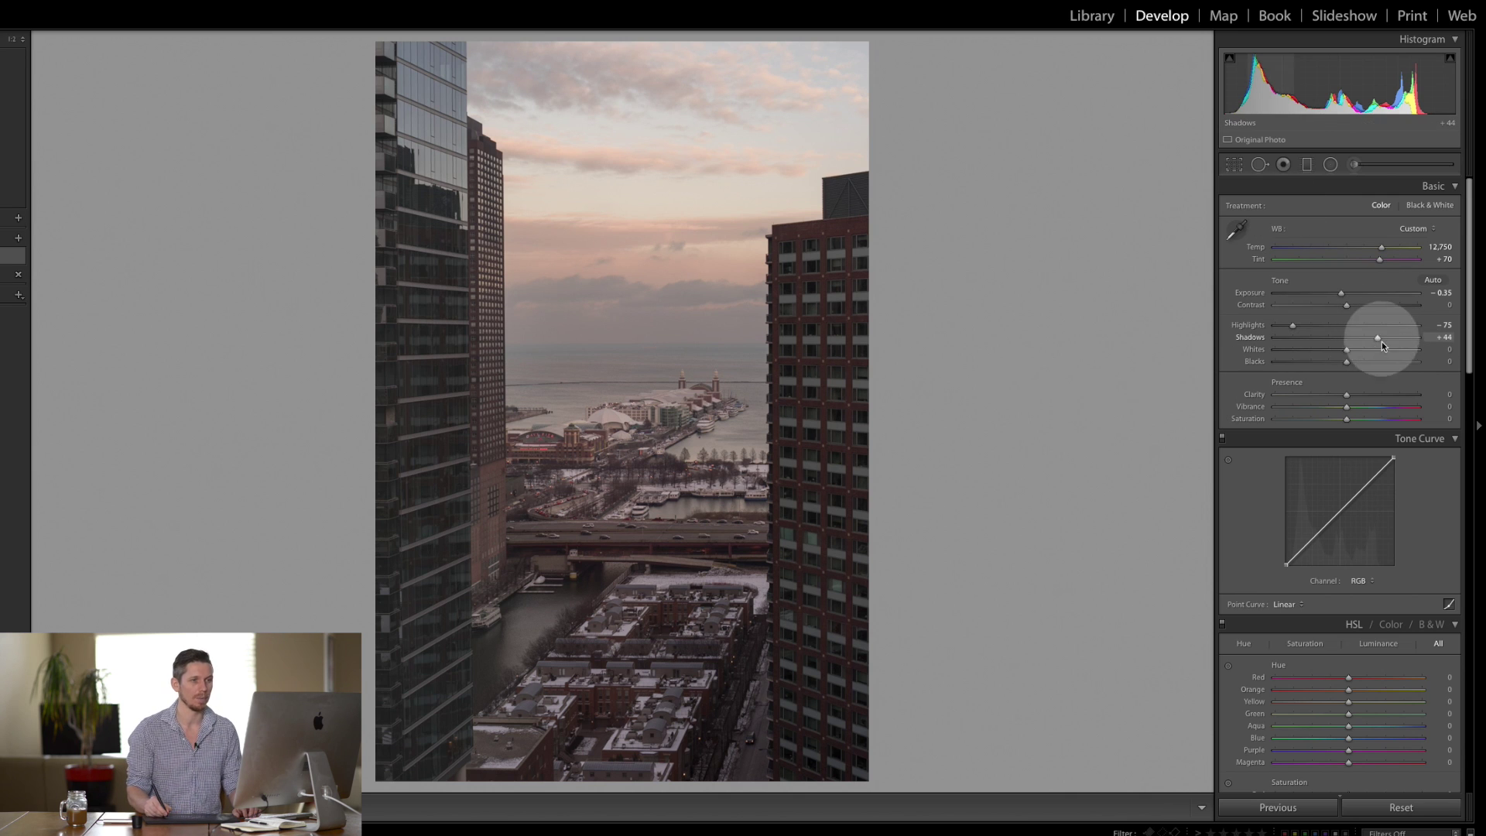
mouse_move(1352, 351)
left_mouse_down()
mouse_move(1391, 359)
mouse_move(1321, 368)
mouse_move(1349, 367)
left_mouse_up()
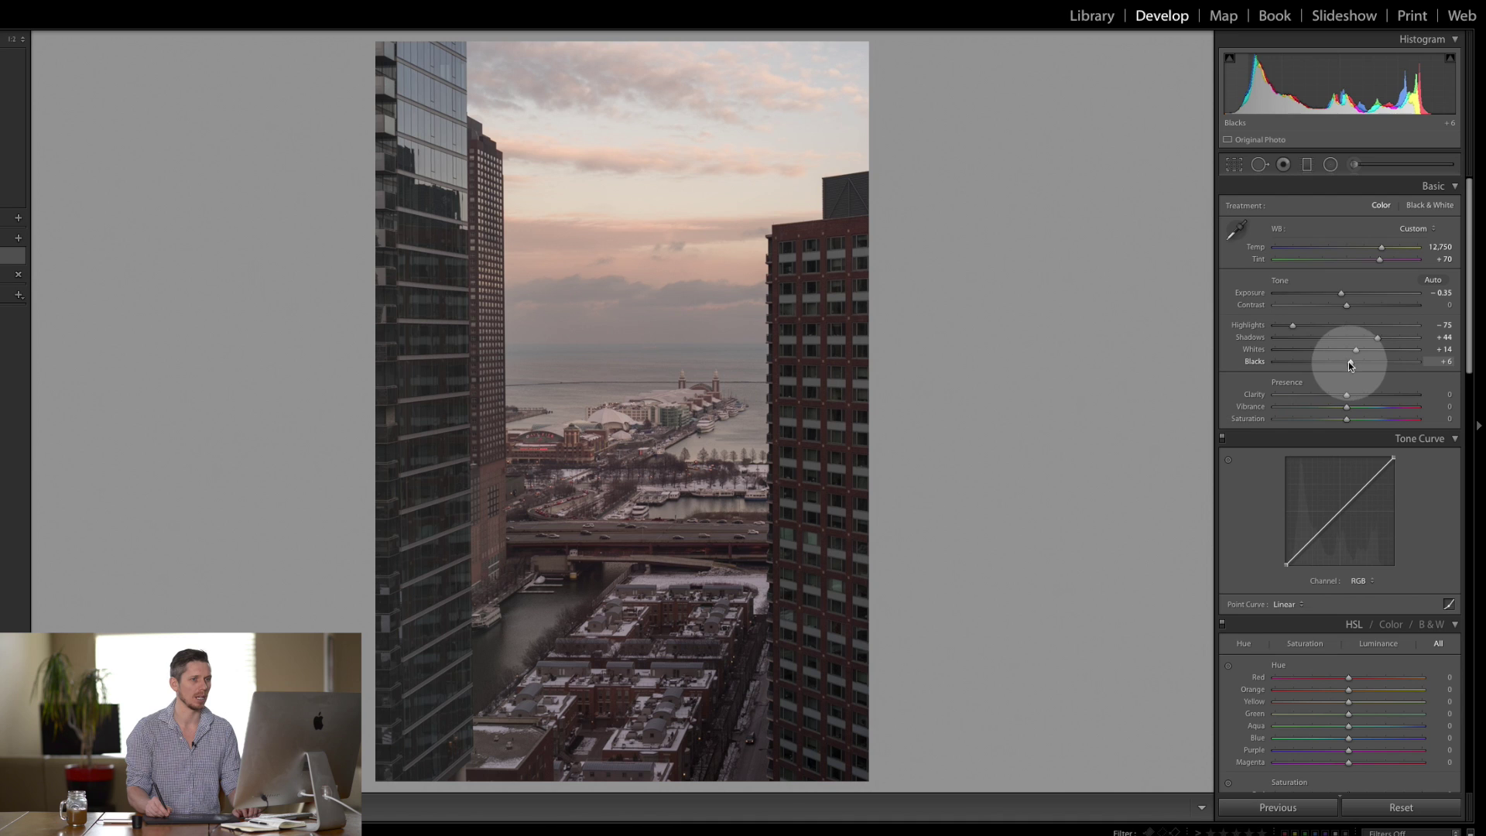
double_click(1350, 364)
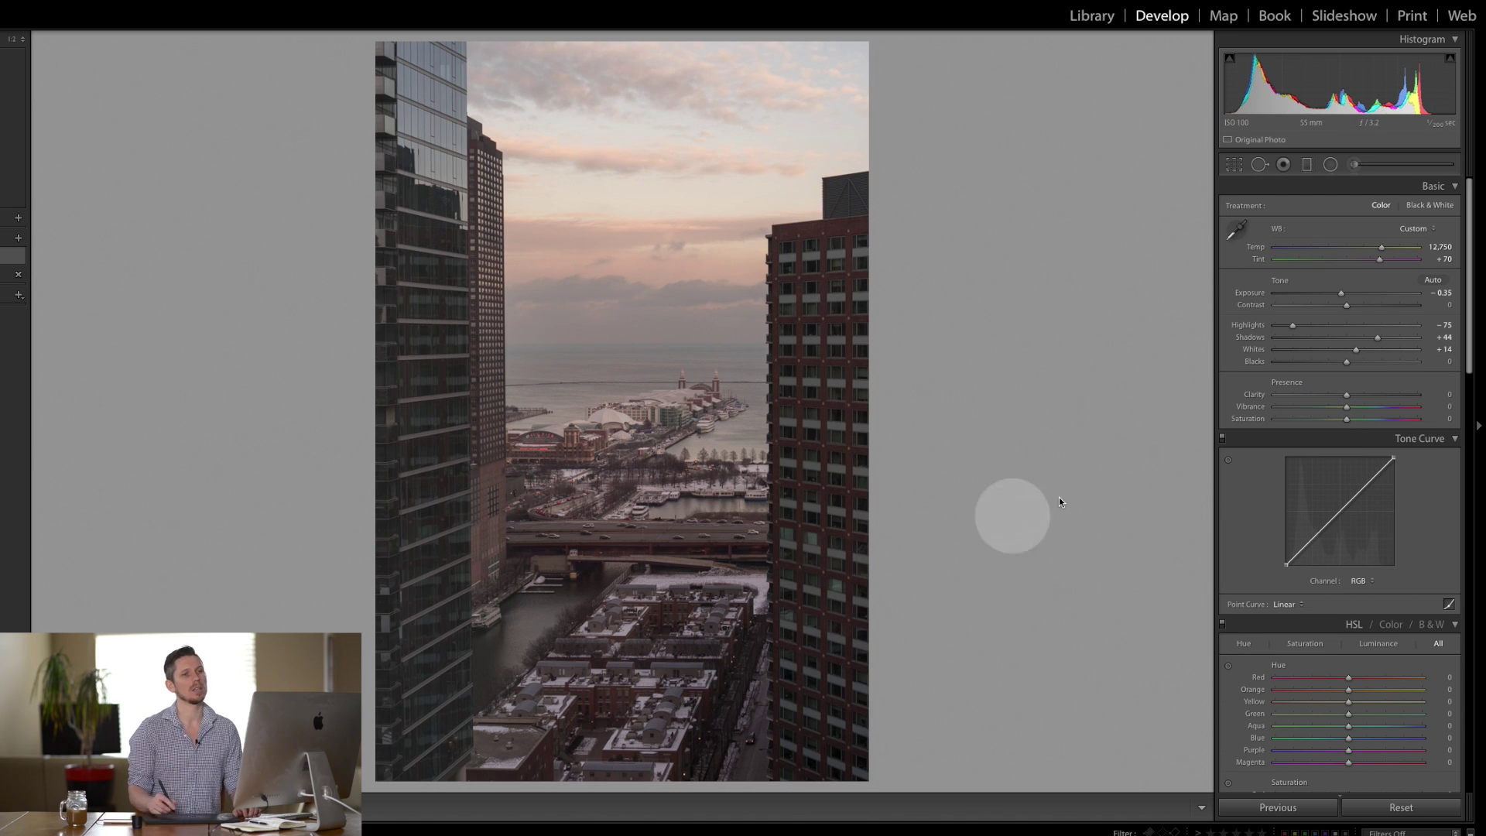
Step: Set Vibrance to +30 and Saturation to −6, and inspect the pier area up close
left_click_drag(1349, 406, 1386, 415)
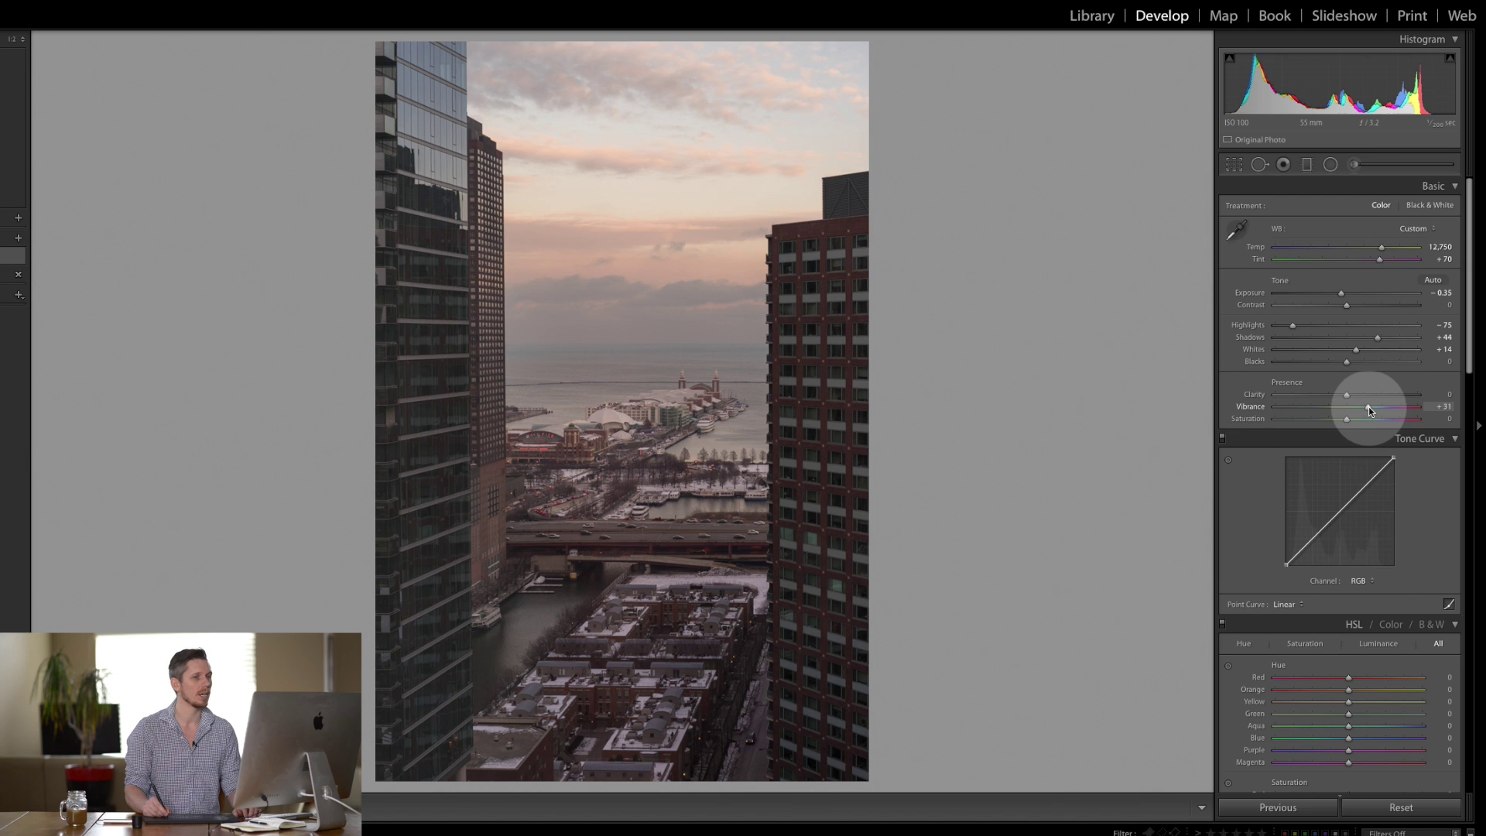
left_click_drag(1368, 410, 1365, 410)
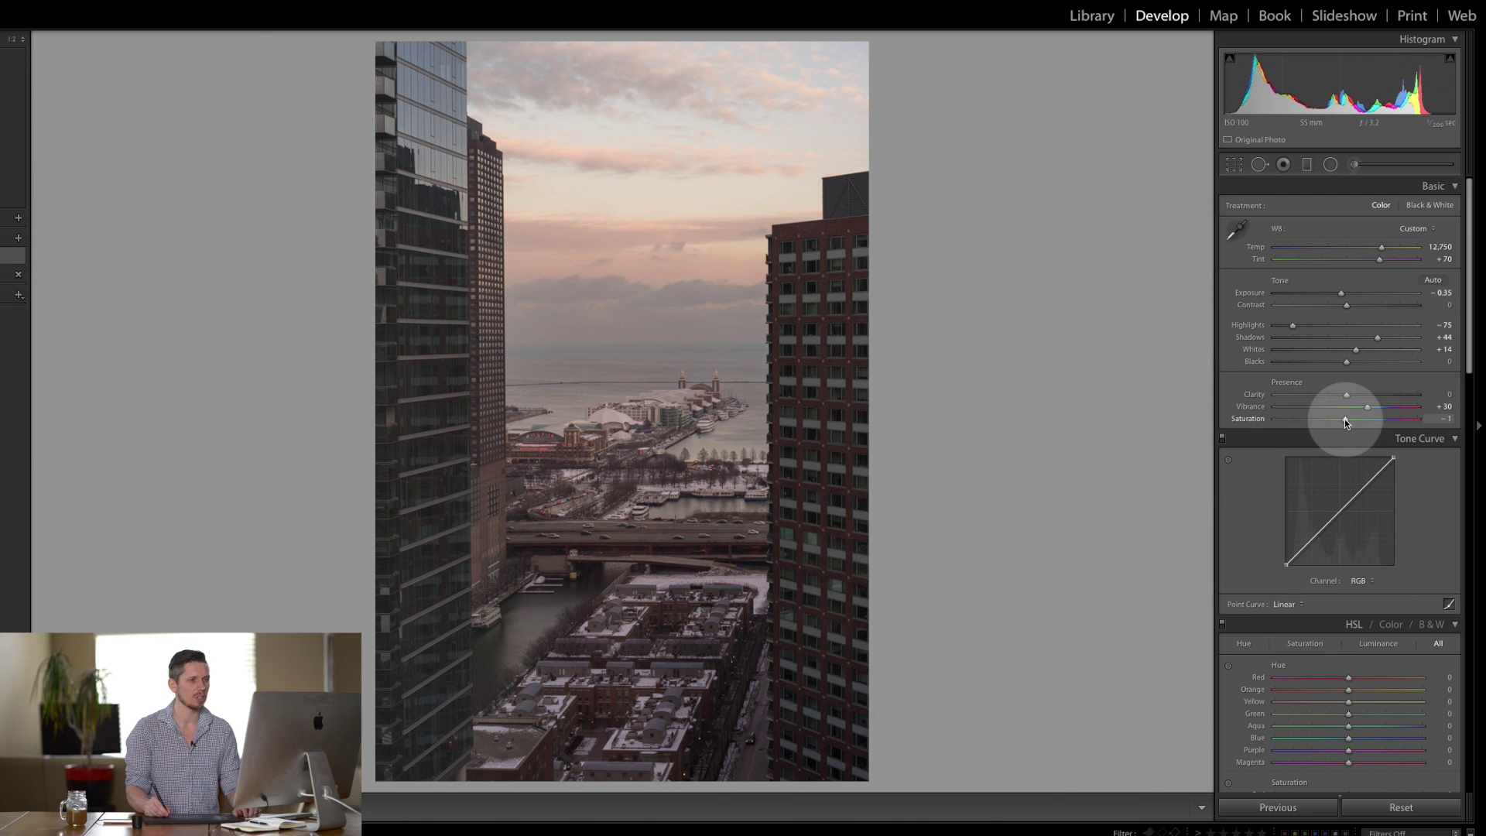
left_click_drag(1344, 419, 1342, 419)
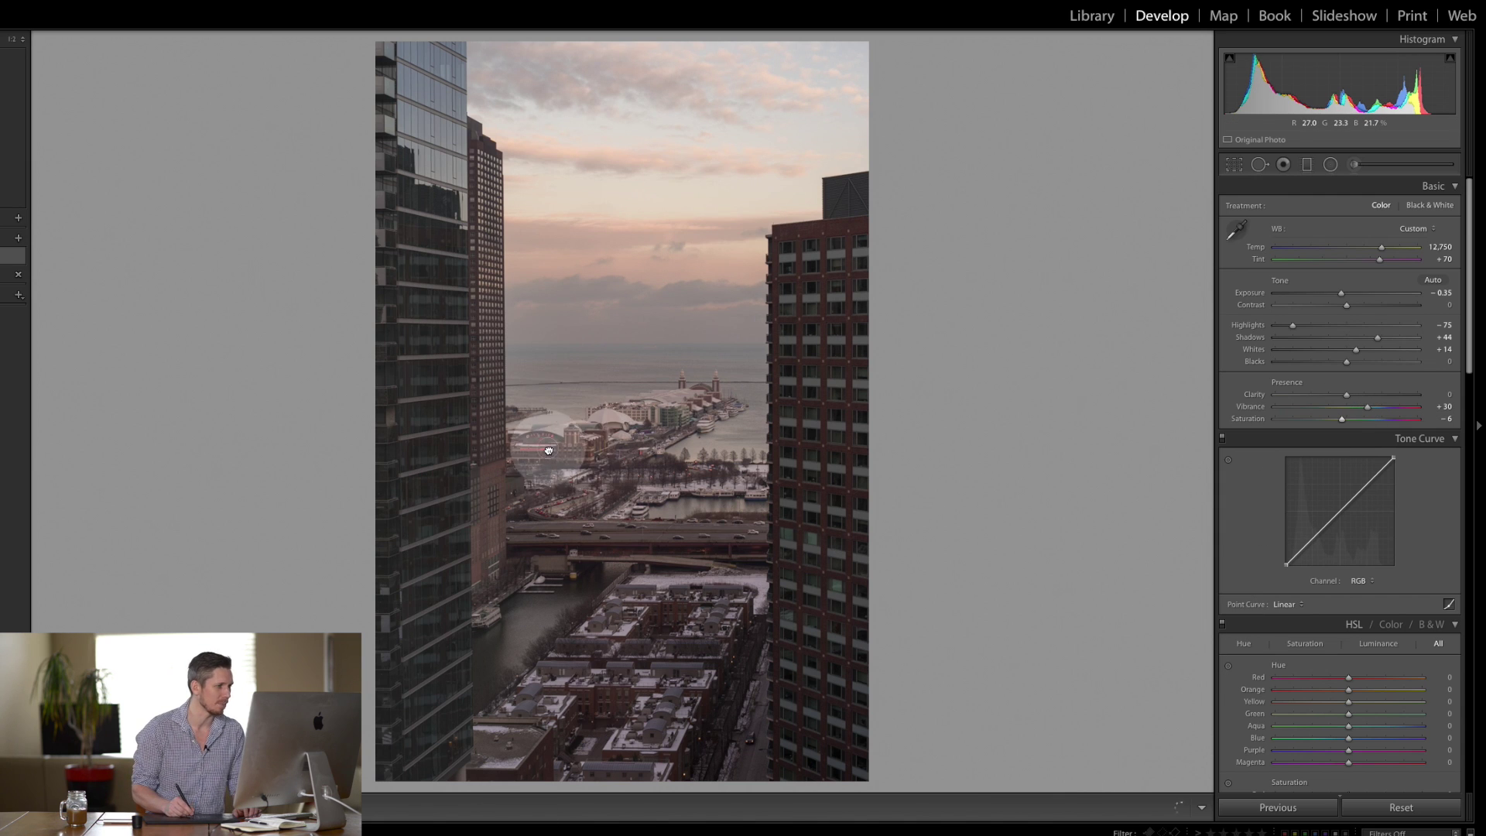
left_click(517, 433)
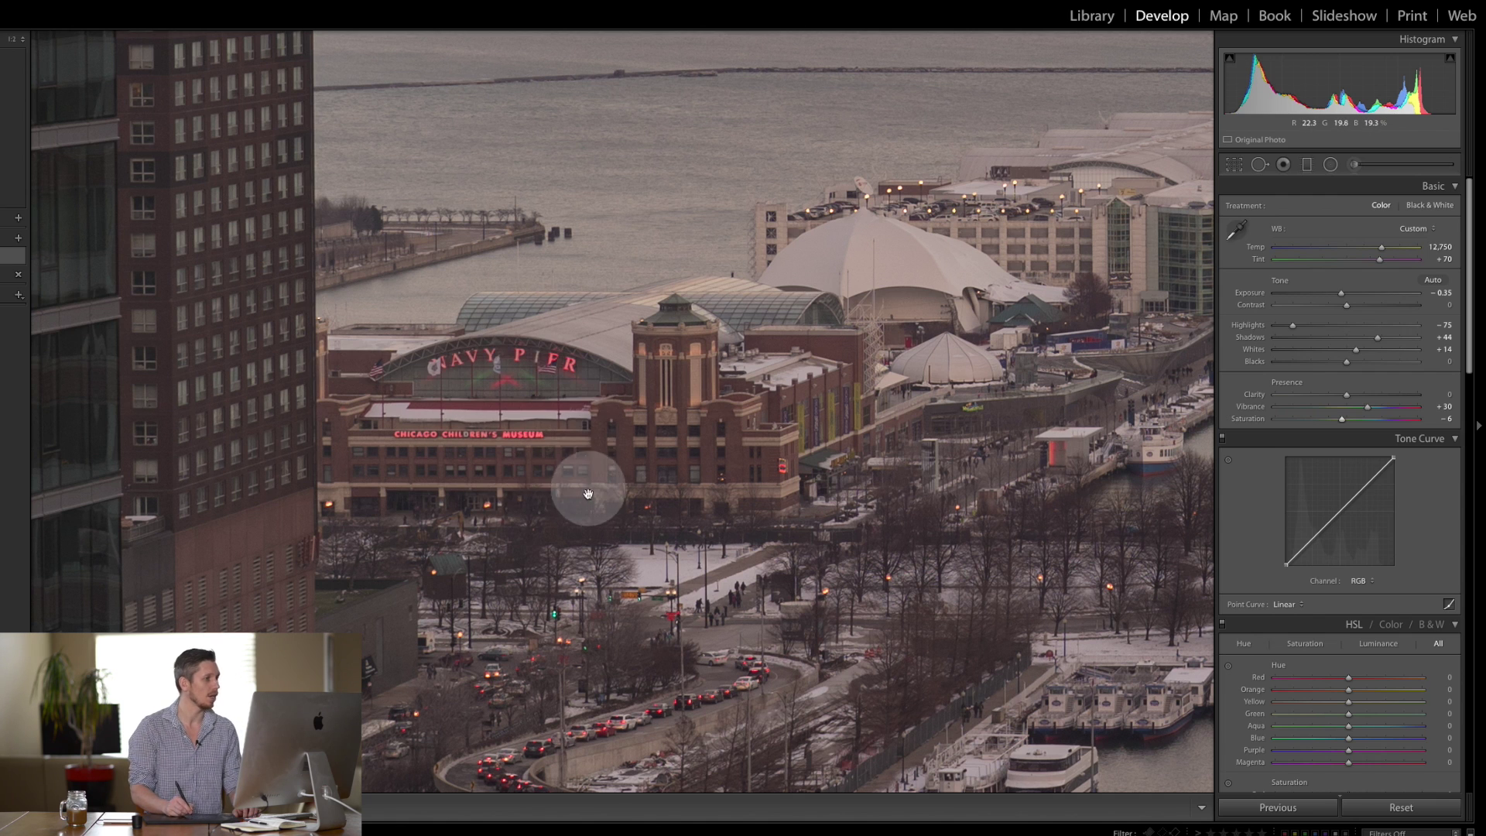
left_click(661, 405)
left_click(669, 428)
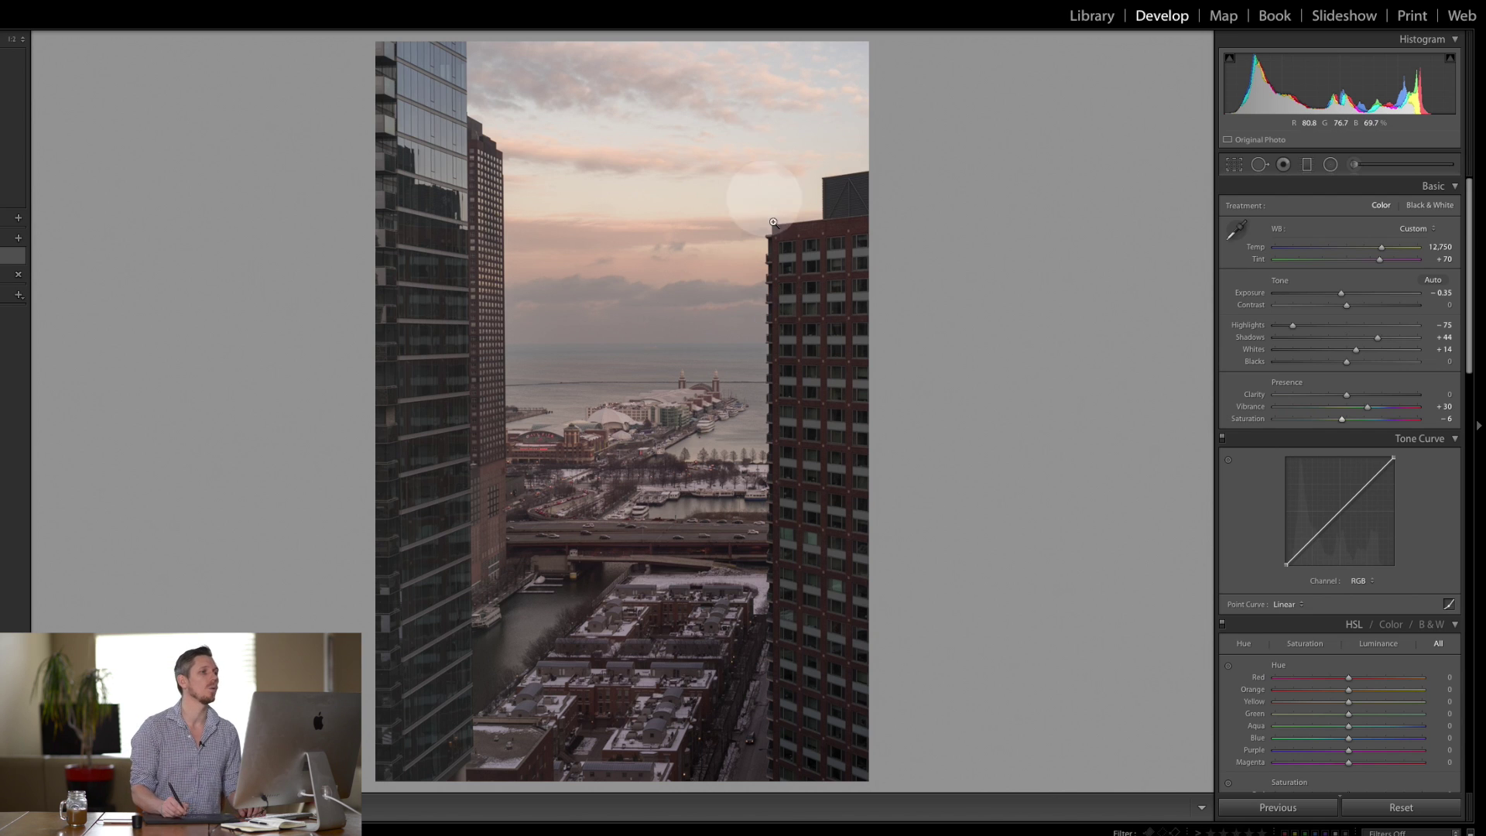
Step: Set up a new Adjustment Brush with cleared effects, Contrast 26, Highlights −61, Shadows −3 and Whites 8
left_click(1354, 165)
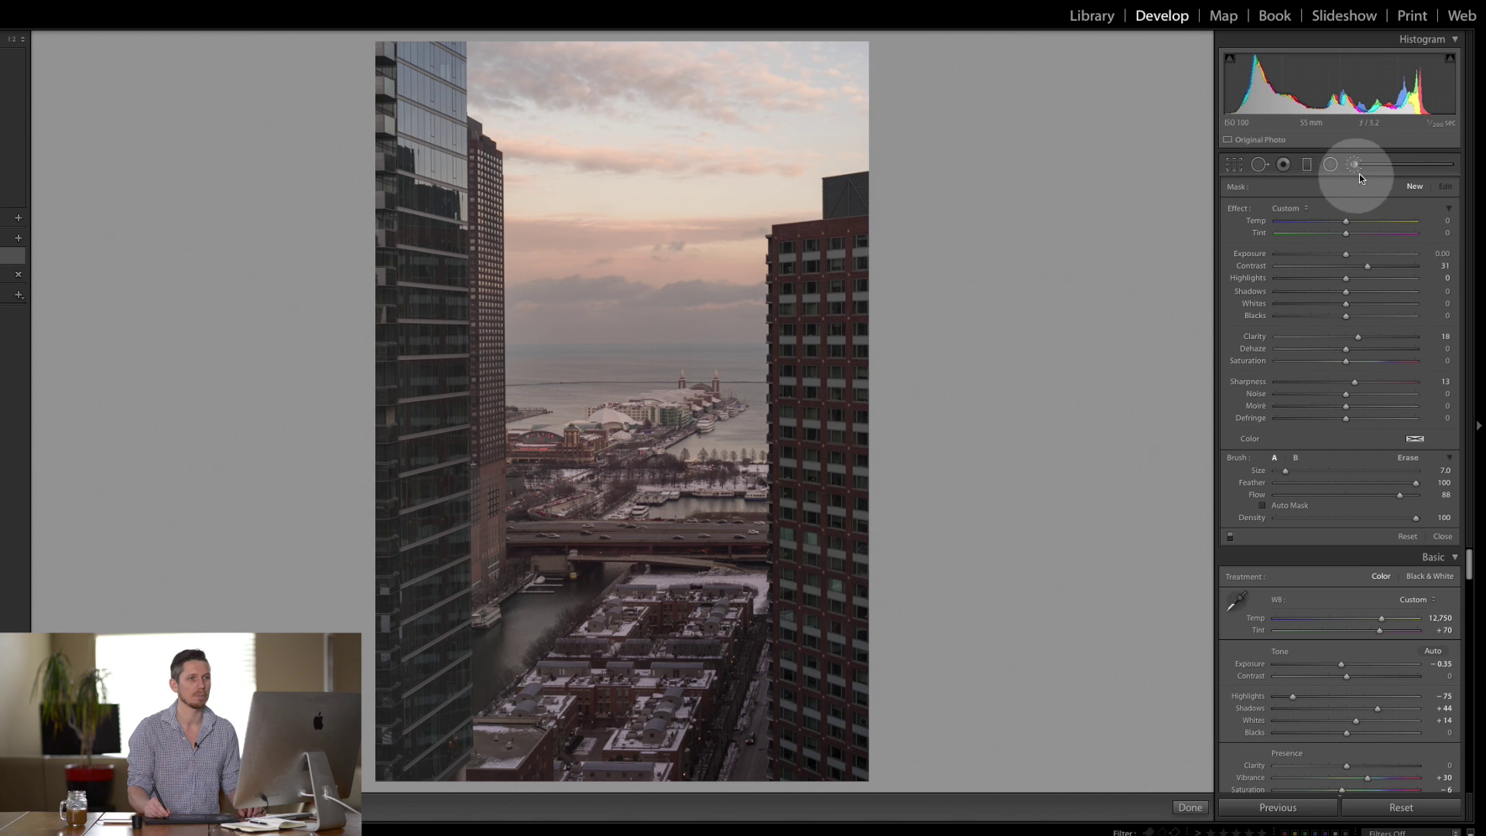
left_click_drag(1367, 266, 1367, 266)
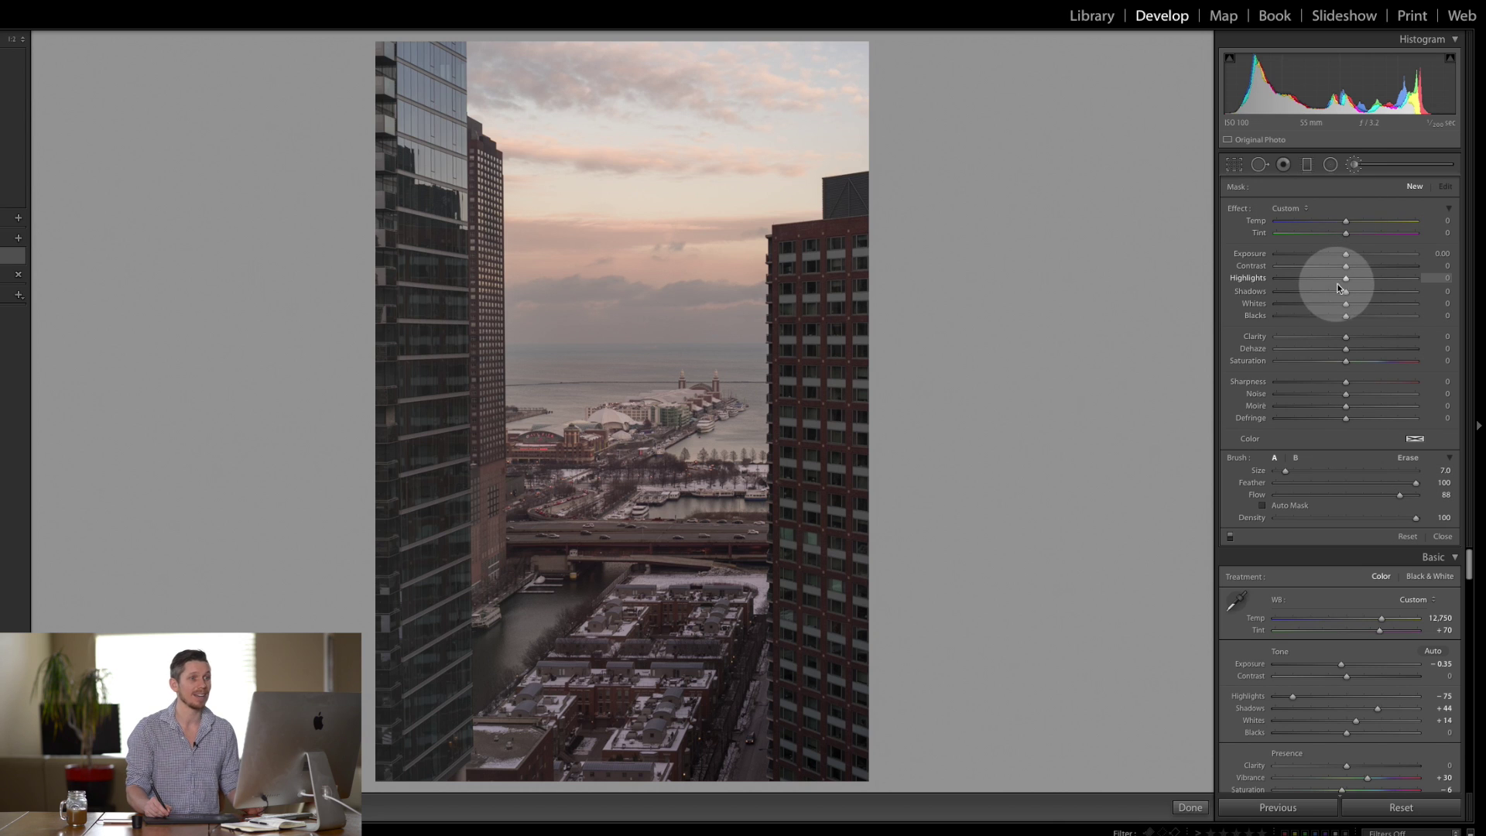
left_click_drag(1345, 281, 1302, 280)
left_click(1346, 304)
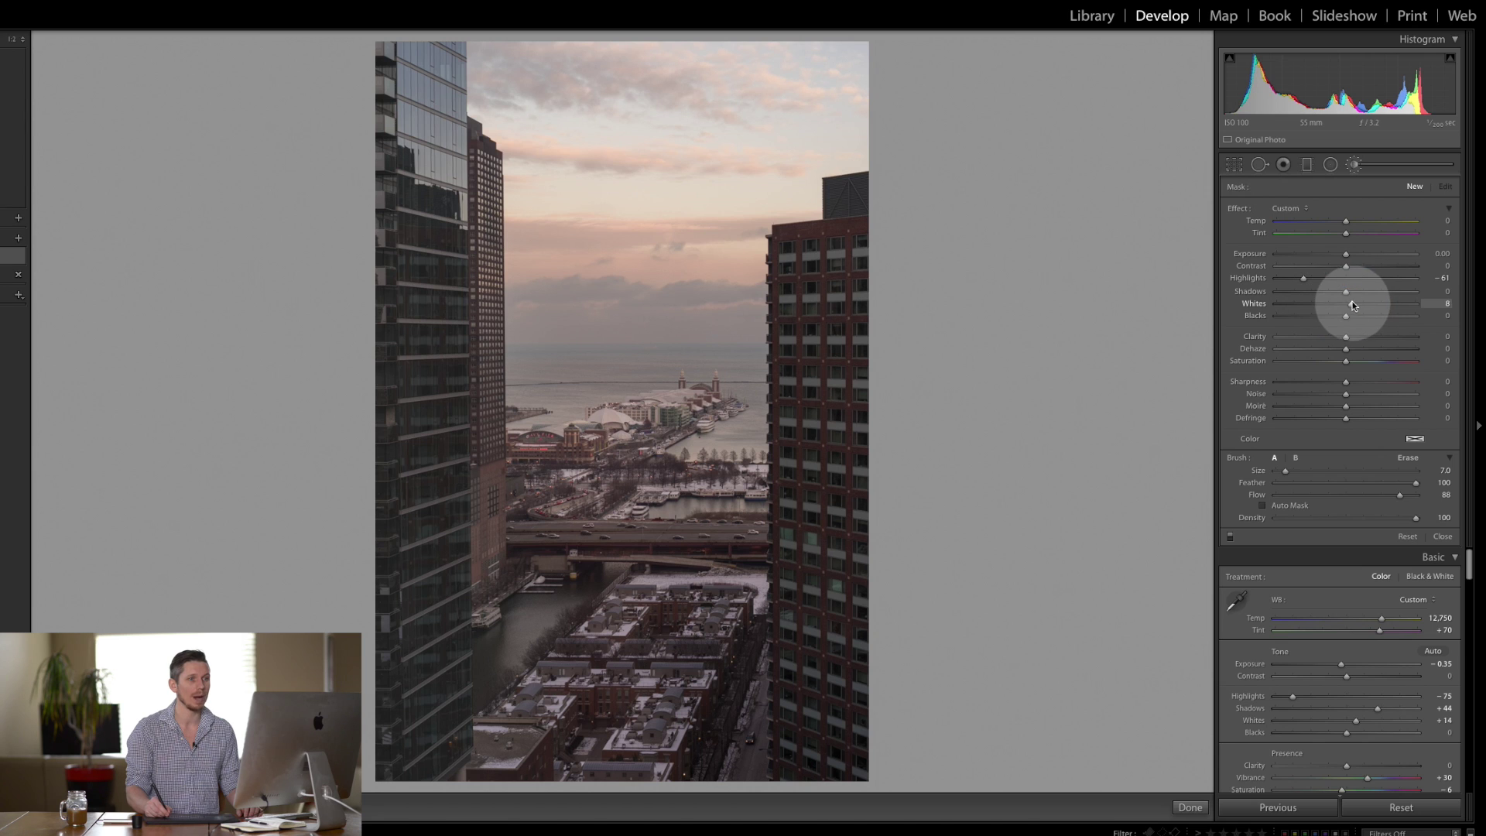
left_click_drag(1346, 294, 1364, 265)
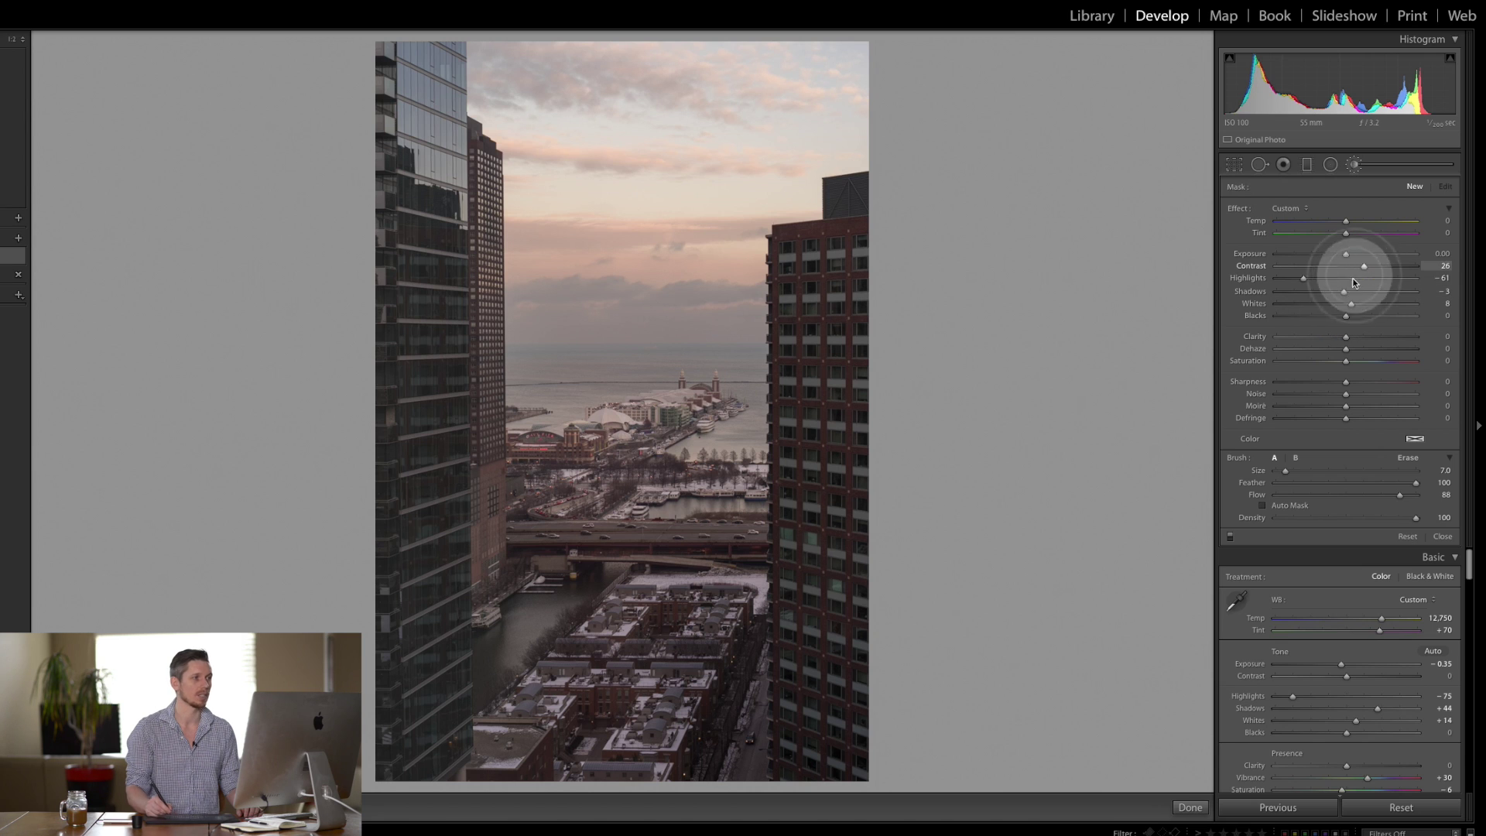
Step: Paint the brush adjustment over the whole sky between the buildings down to the horizon, enlarging the brush to size 13
mouse_move(498, 86)
left_mouse_down()
mouse_move(492, 71)
mouse_move(517, 126)
left_mouse_up()
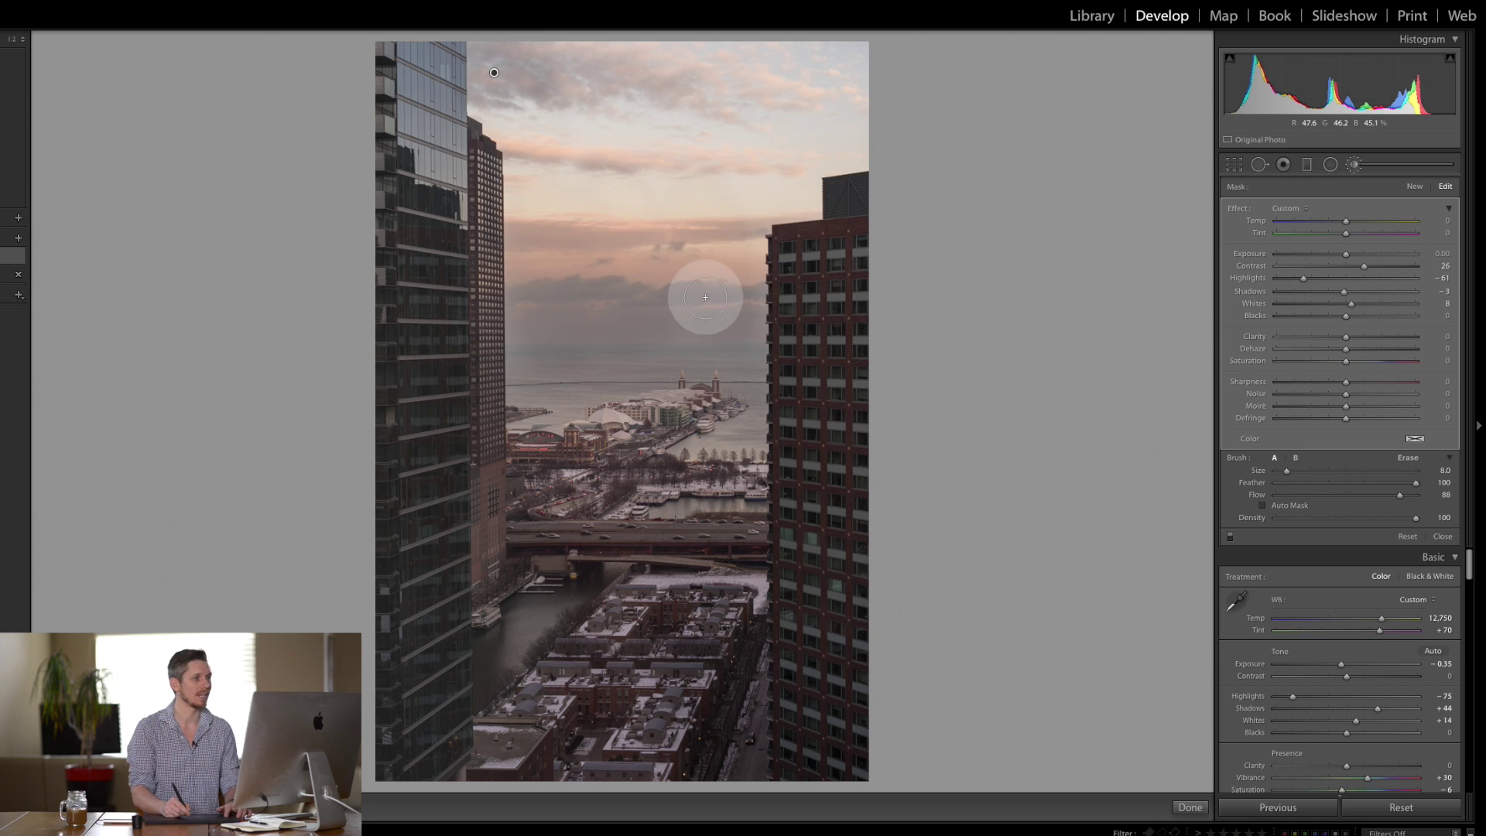
mouse_move(550, 112)
left_mouse_down()
mouse_move(638, 203)
mouse_move(661, 199)
mouse_move(795, 69)
left_mouse_up()
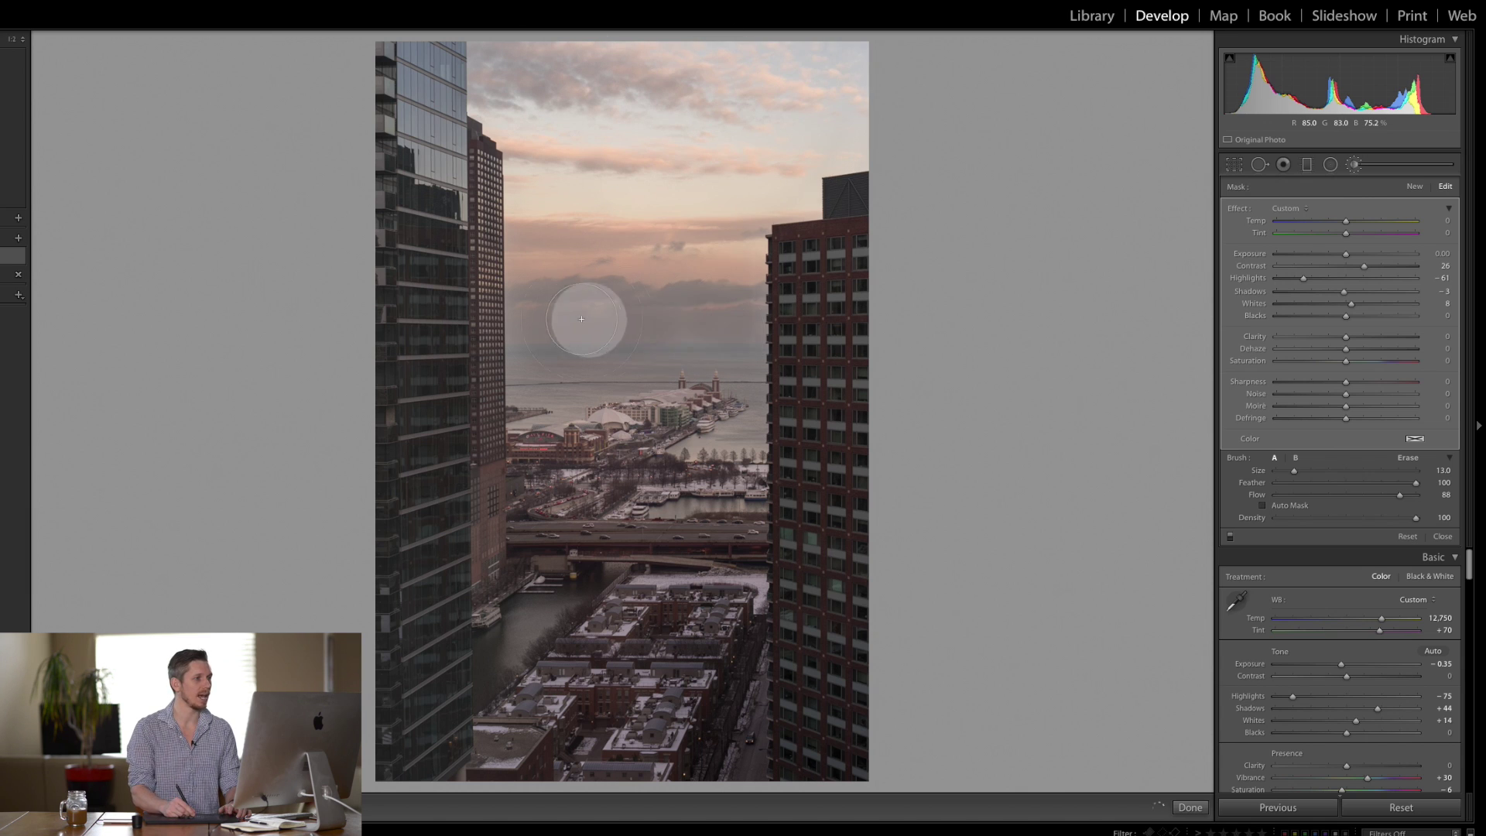
mouse_move(551, 383)
left_mouse_down()
mouse_move(714, 251)
mouse_move(746, 278)
left_mouse_up()
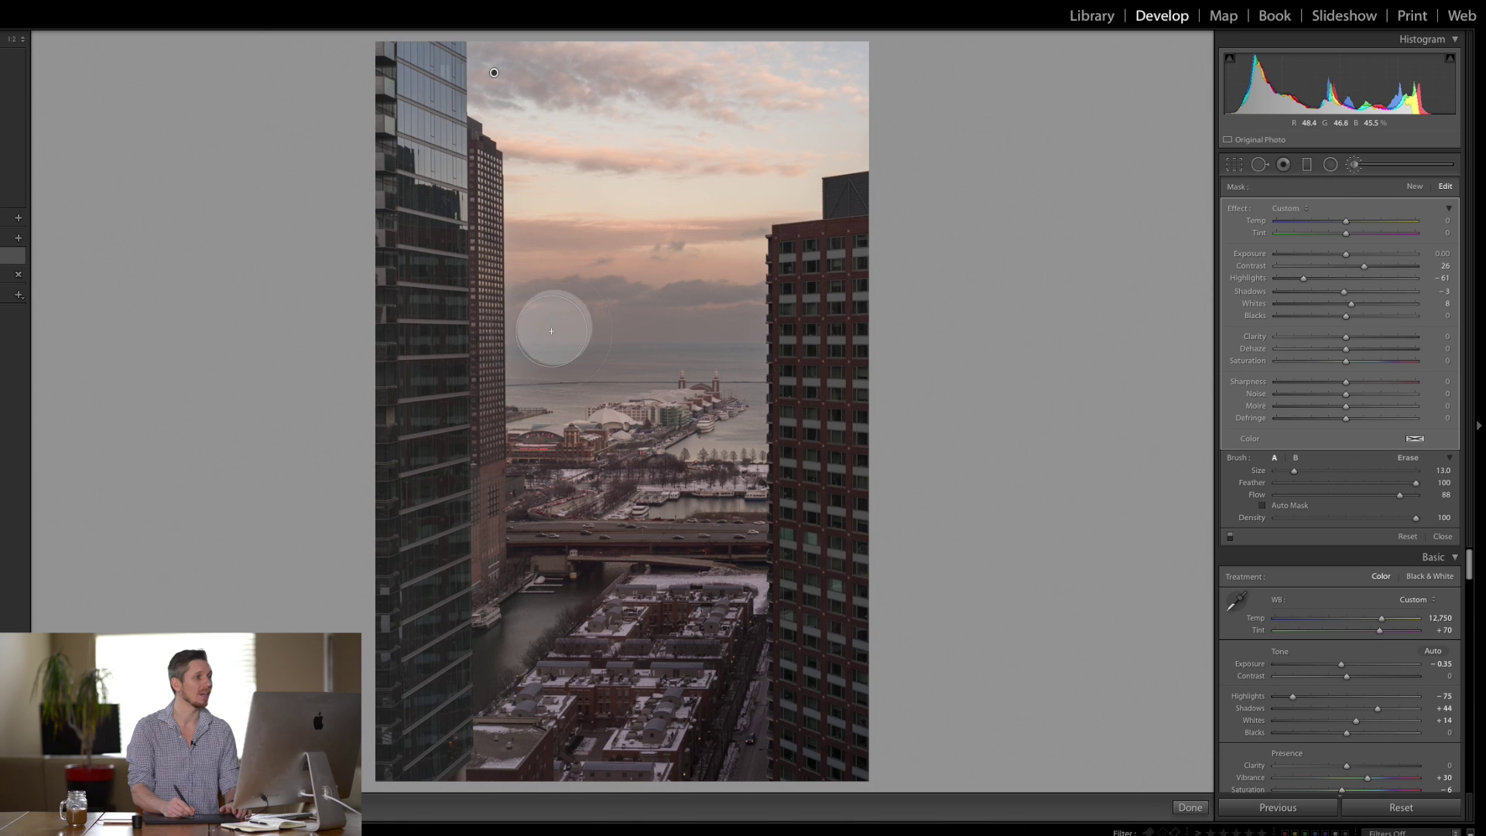
left_click_drag(518, 253, 518, 249)
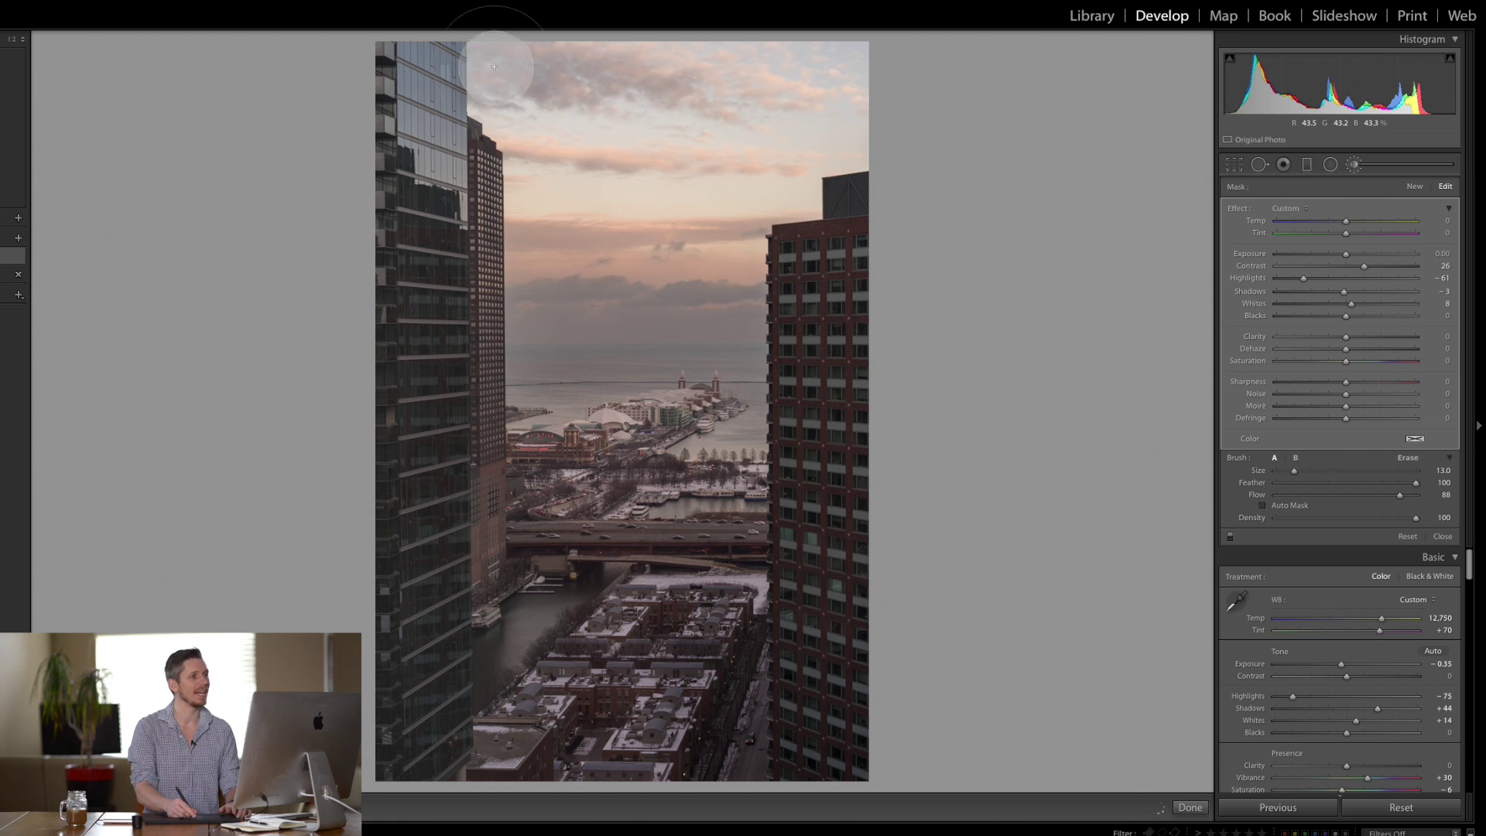
right_click(772, 229)
left_click(706, 308)
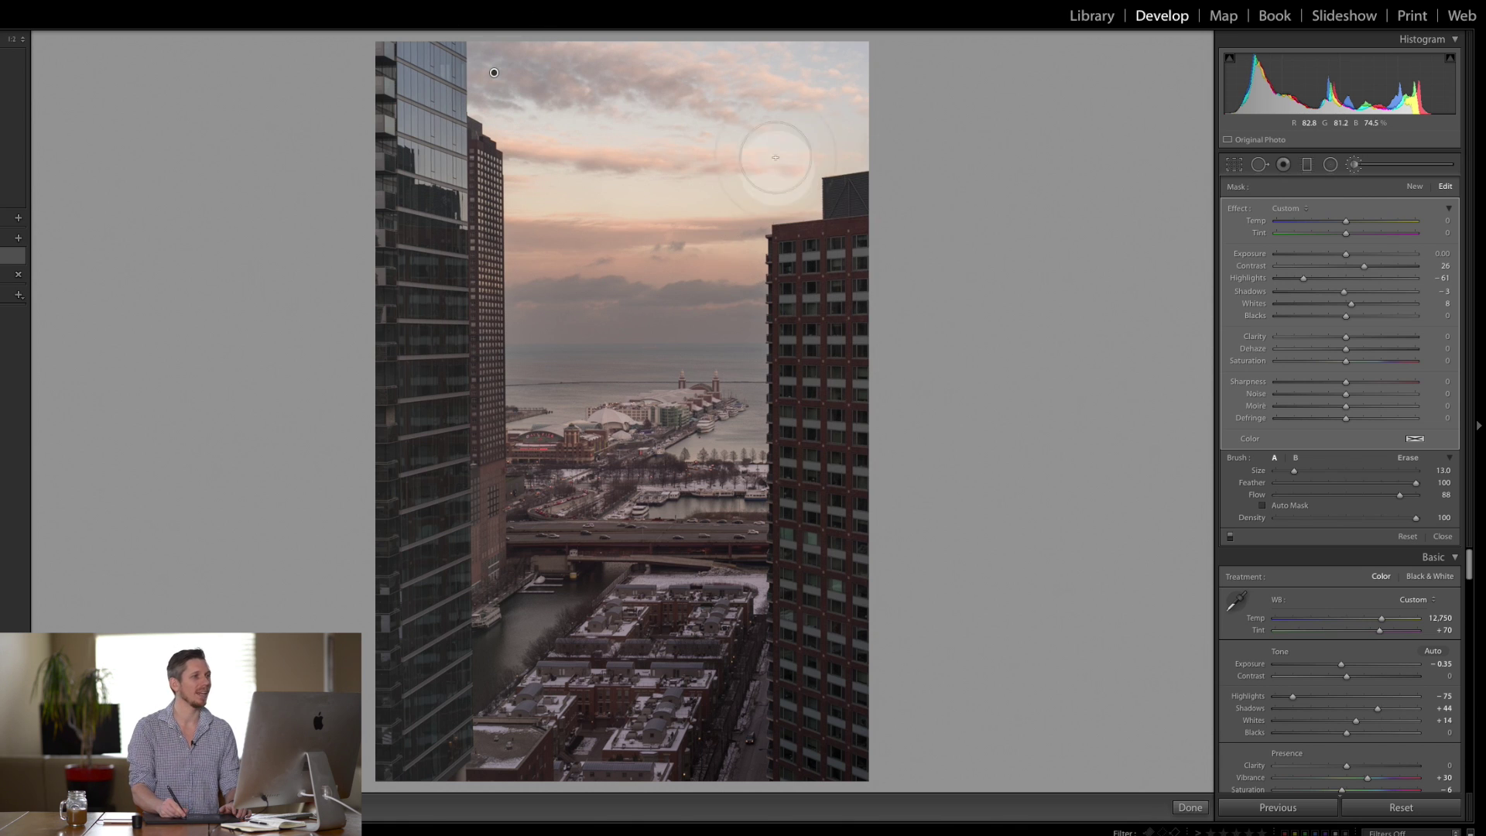
Step: Set the sky brush adjustment's Highlights to −100 and warm its Temp to 18
mouse_move(1303, 277)
left_mouse_down()
mouse_move(1399, 275)
mouse_move(1305, 278)
left_mouse_up()
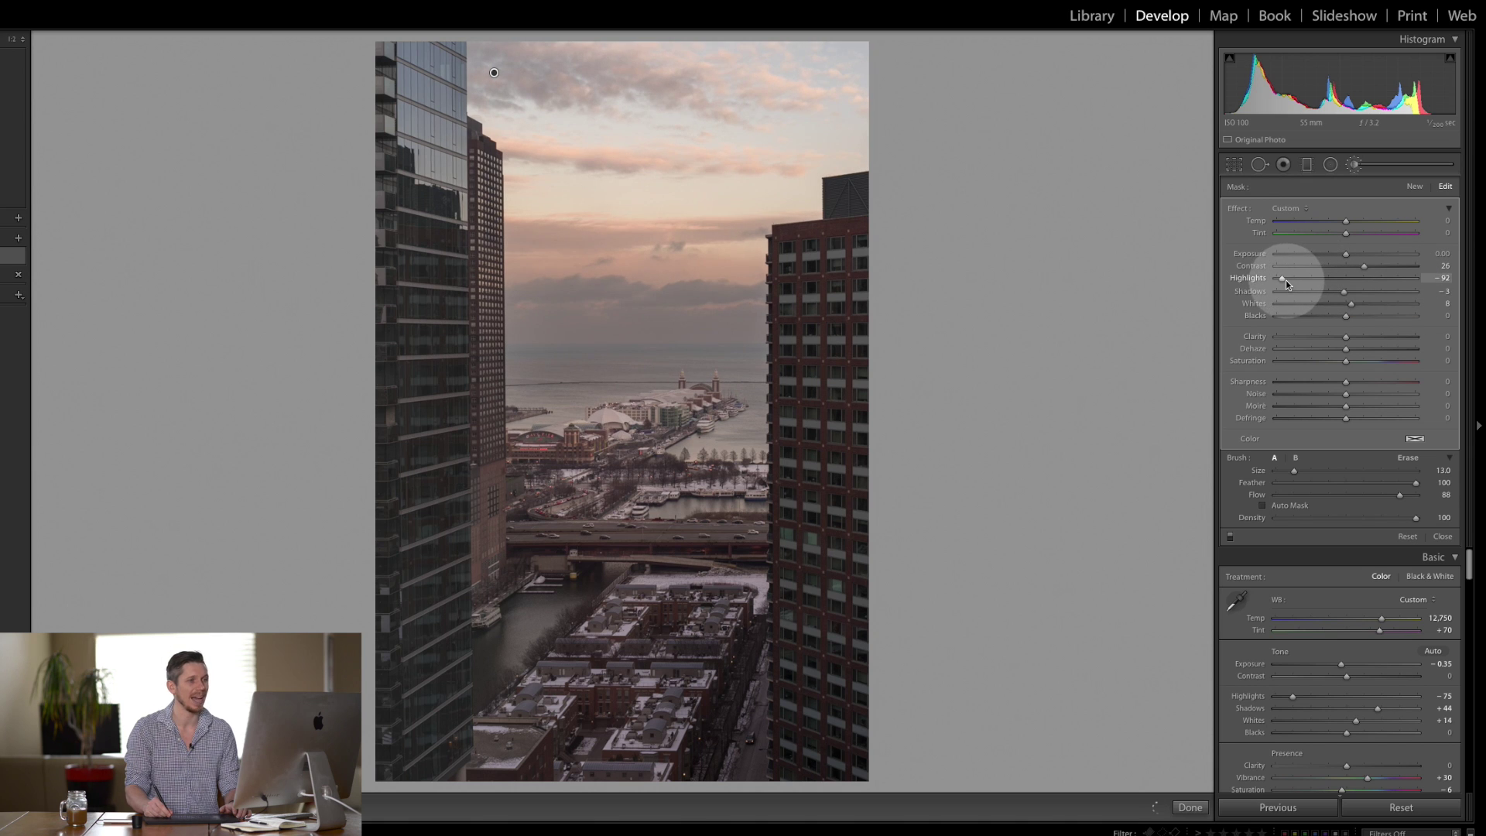
left_click_drag(1284, 280, 1275, 279)
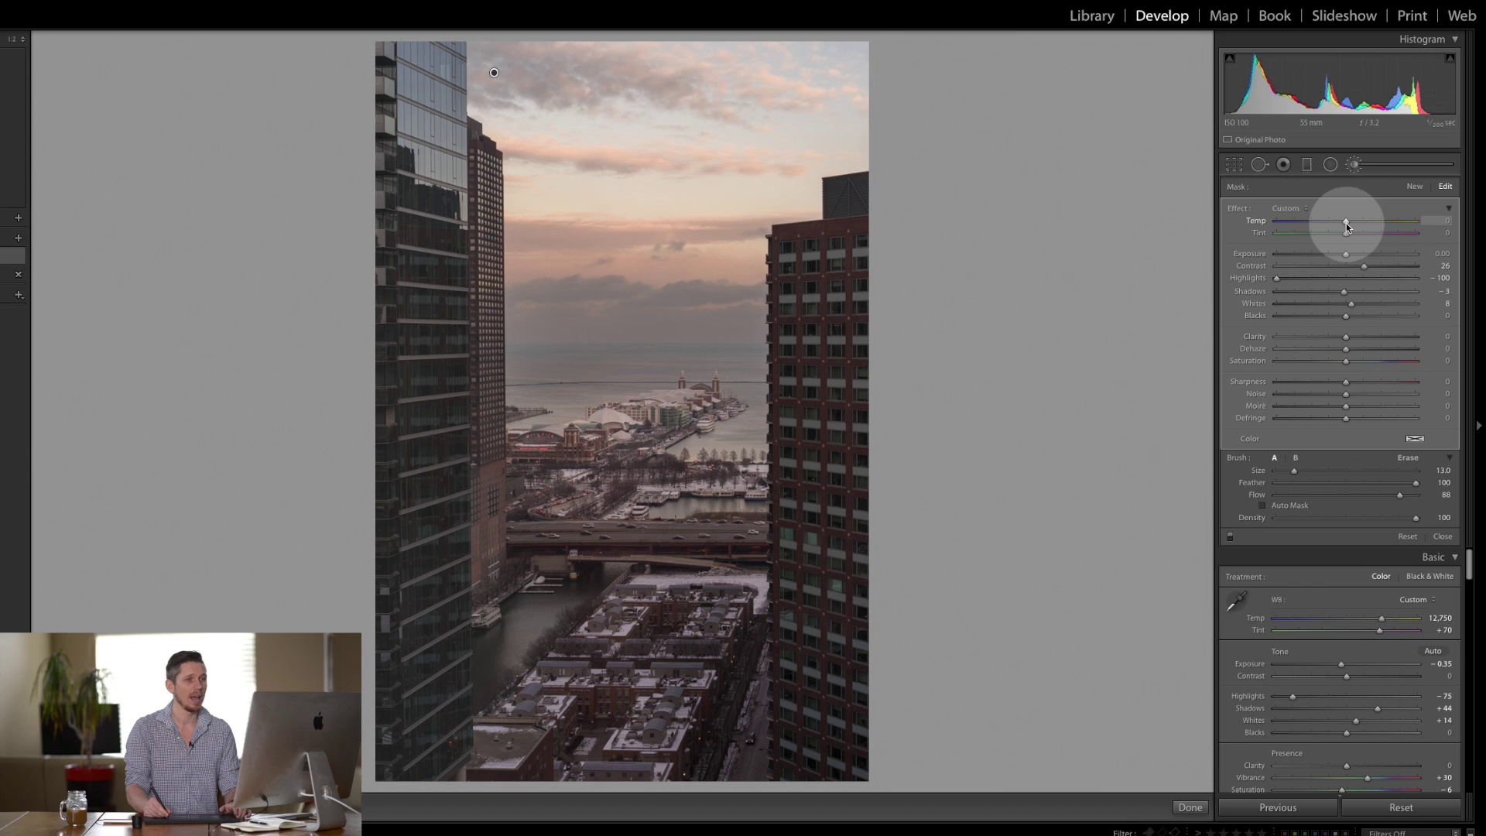
left_click_drag(1346, 223, 1363, 224)
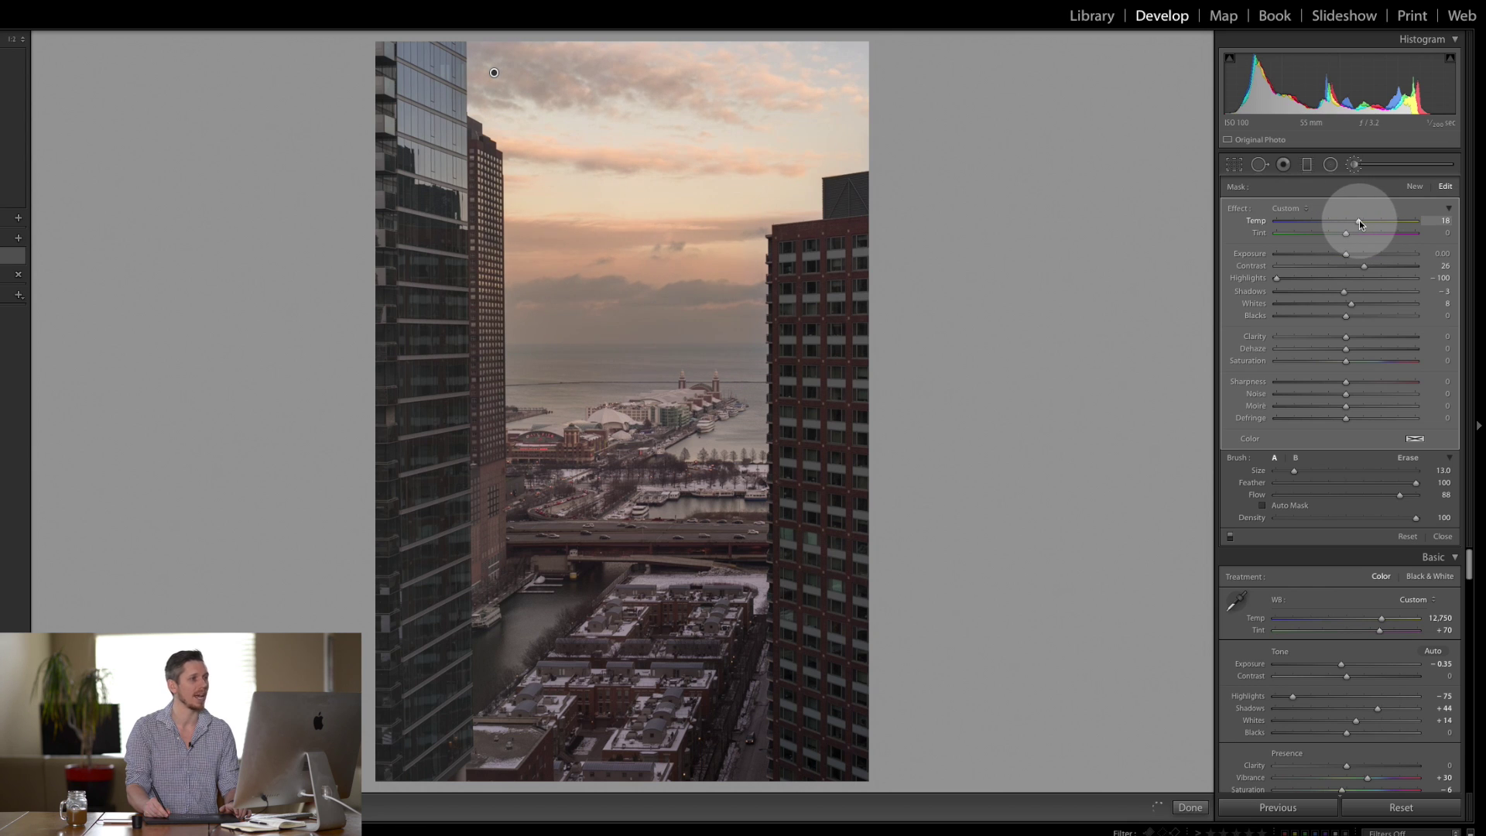
Step: Set the sky brush's Temp to 14 and erase its effect over the pier with an eraser of size 15 and Flow 100
left_click_drag(1358, 219, 1354, 222)
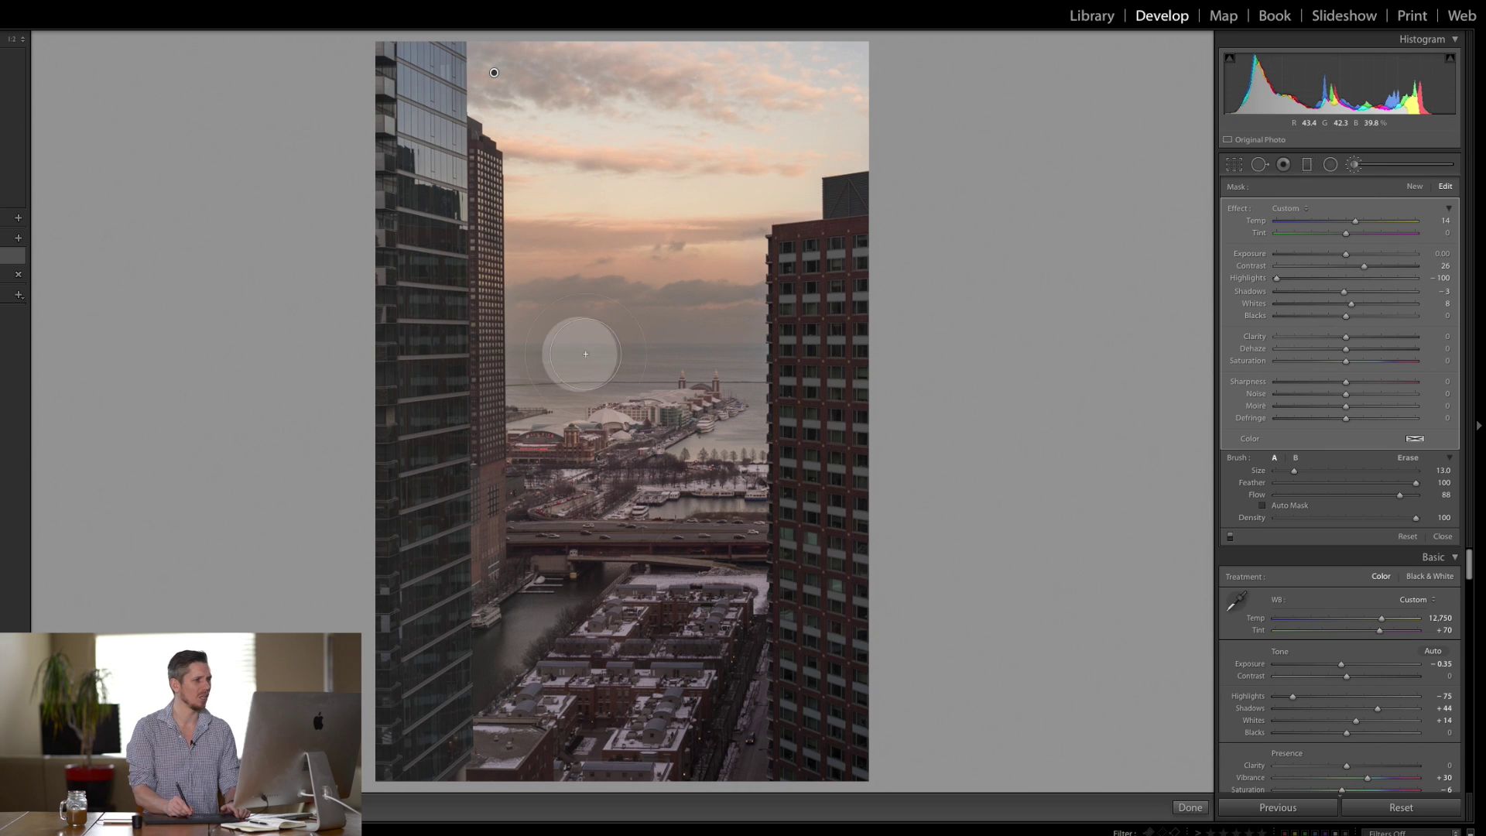
left_click(1416, 443)
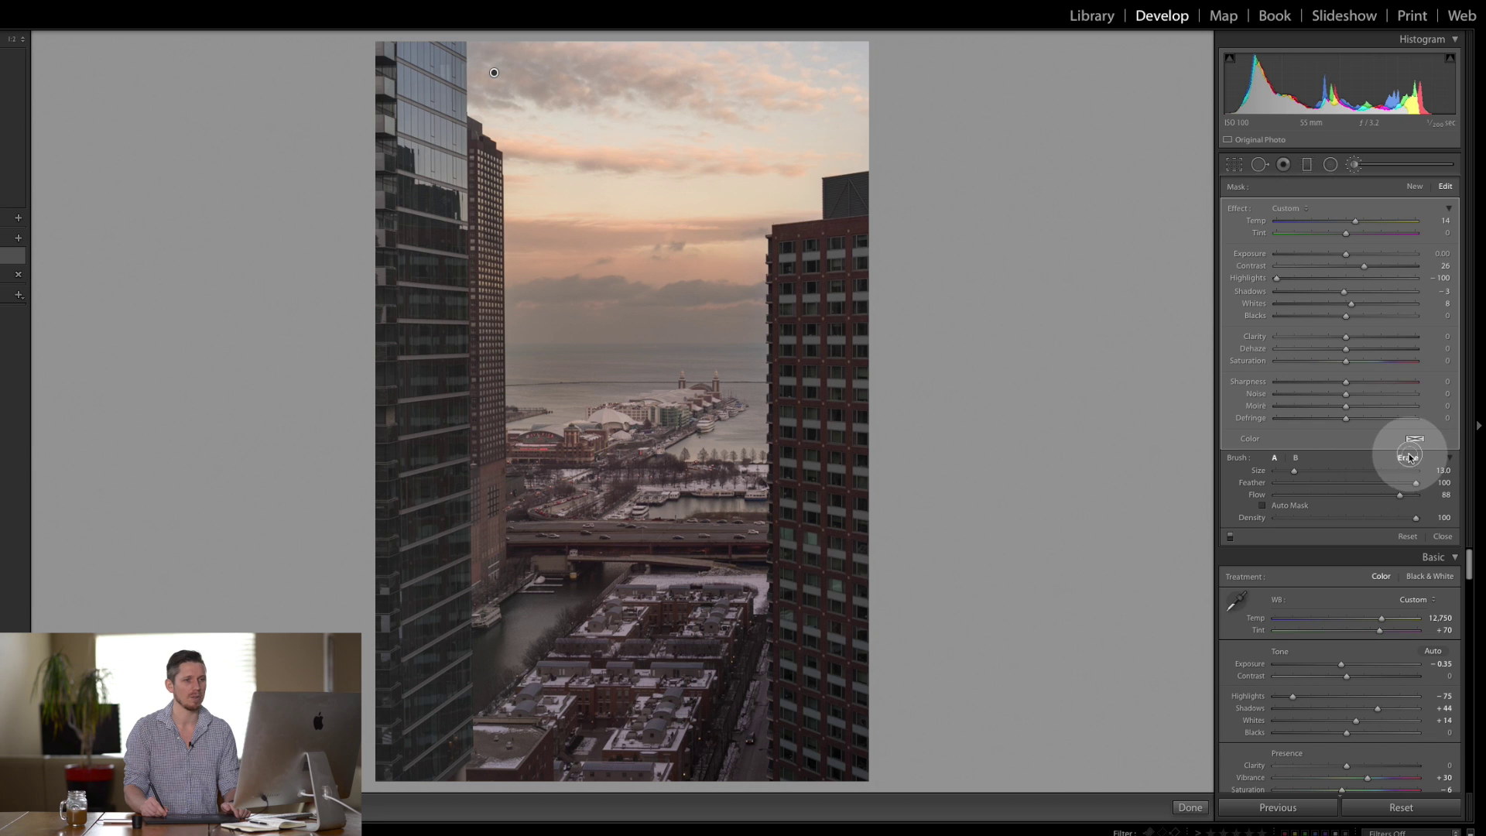
left_click_drag(1344, 492, 1426, 490)
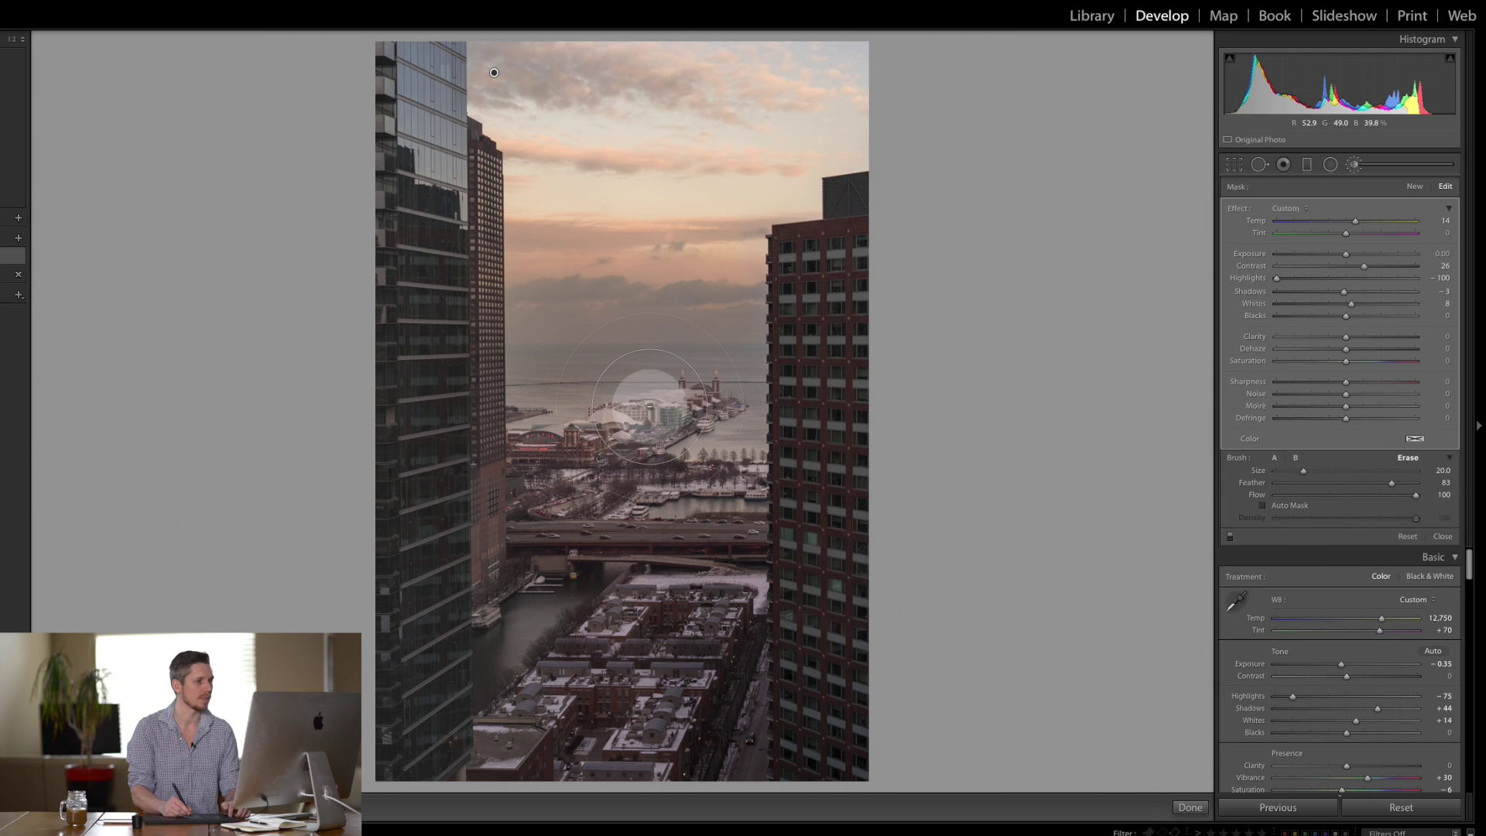
key("[")
mouse_move(597, 403)
left_mouse_down()
mouse_move(500, 406)
mouse_move(787, 391)
left_mouse_up()
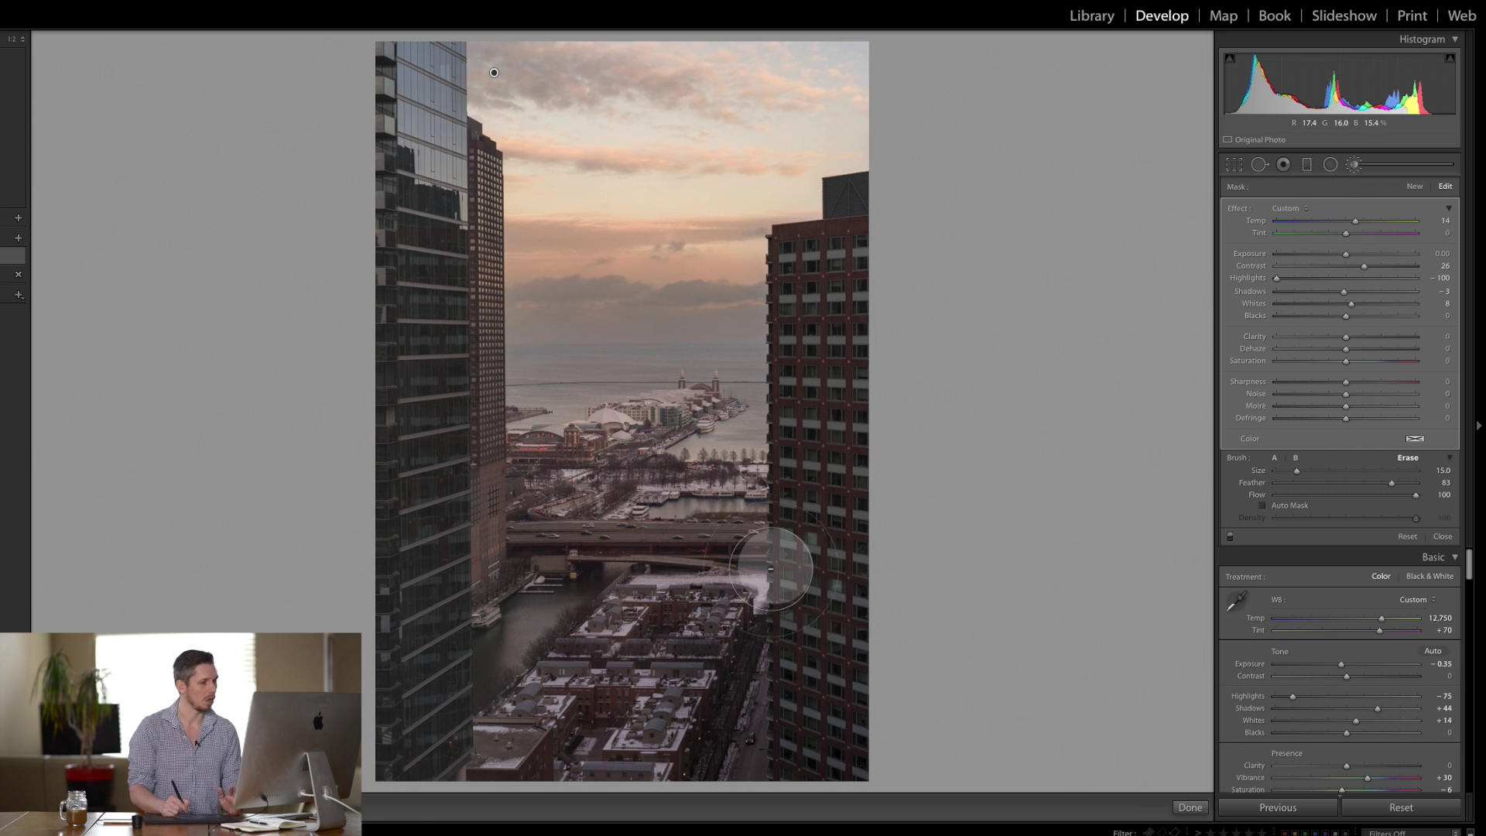
Step: Compare the edited photo with its original unedited version twice, returning to the edited view
key("backslash")
key("backslash")
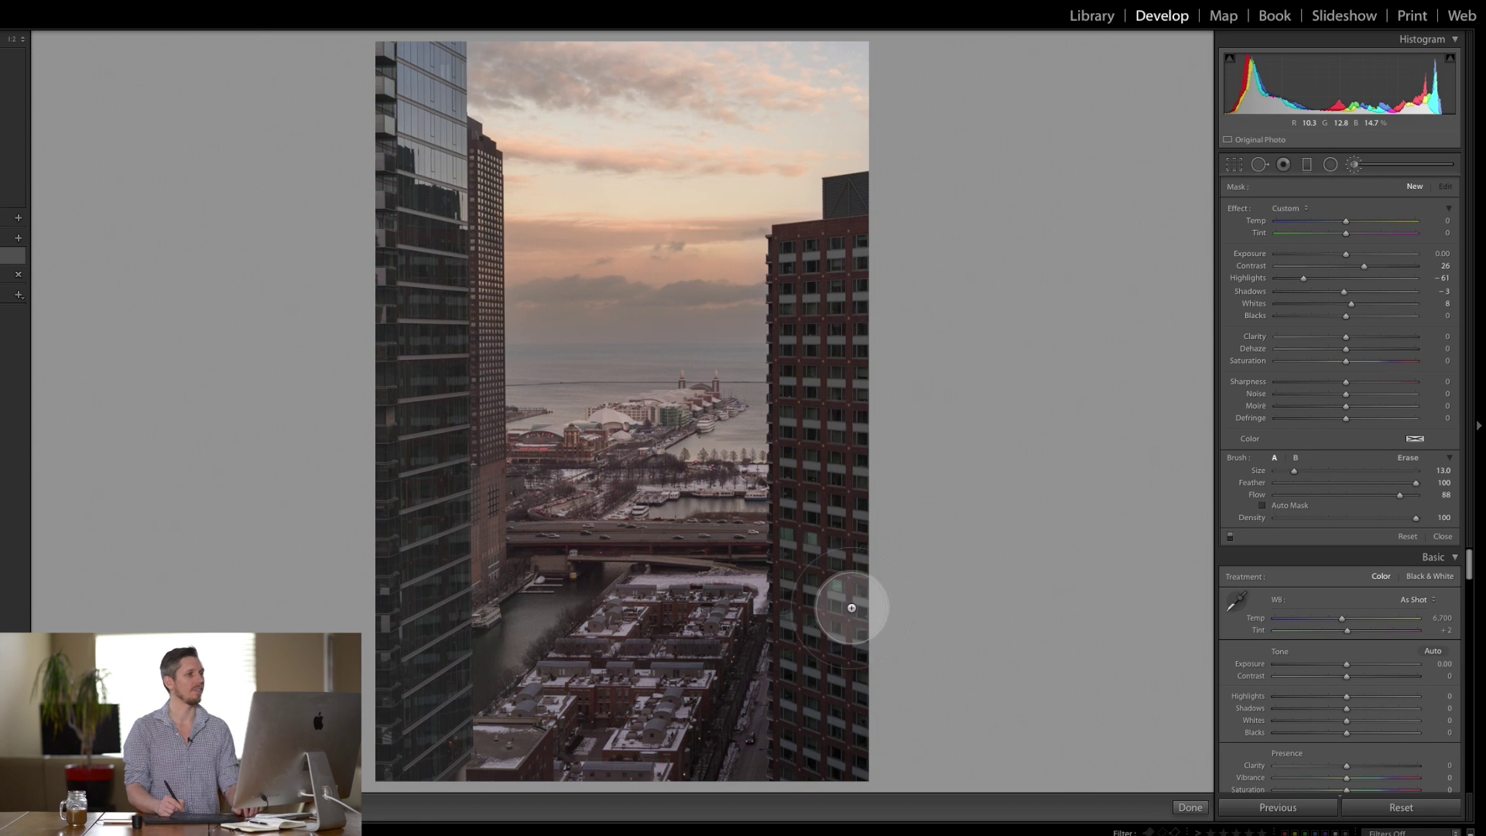
key("backslash")
key("backslash")
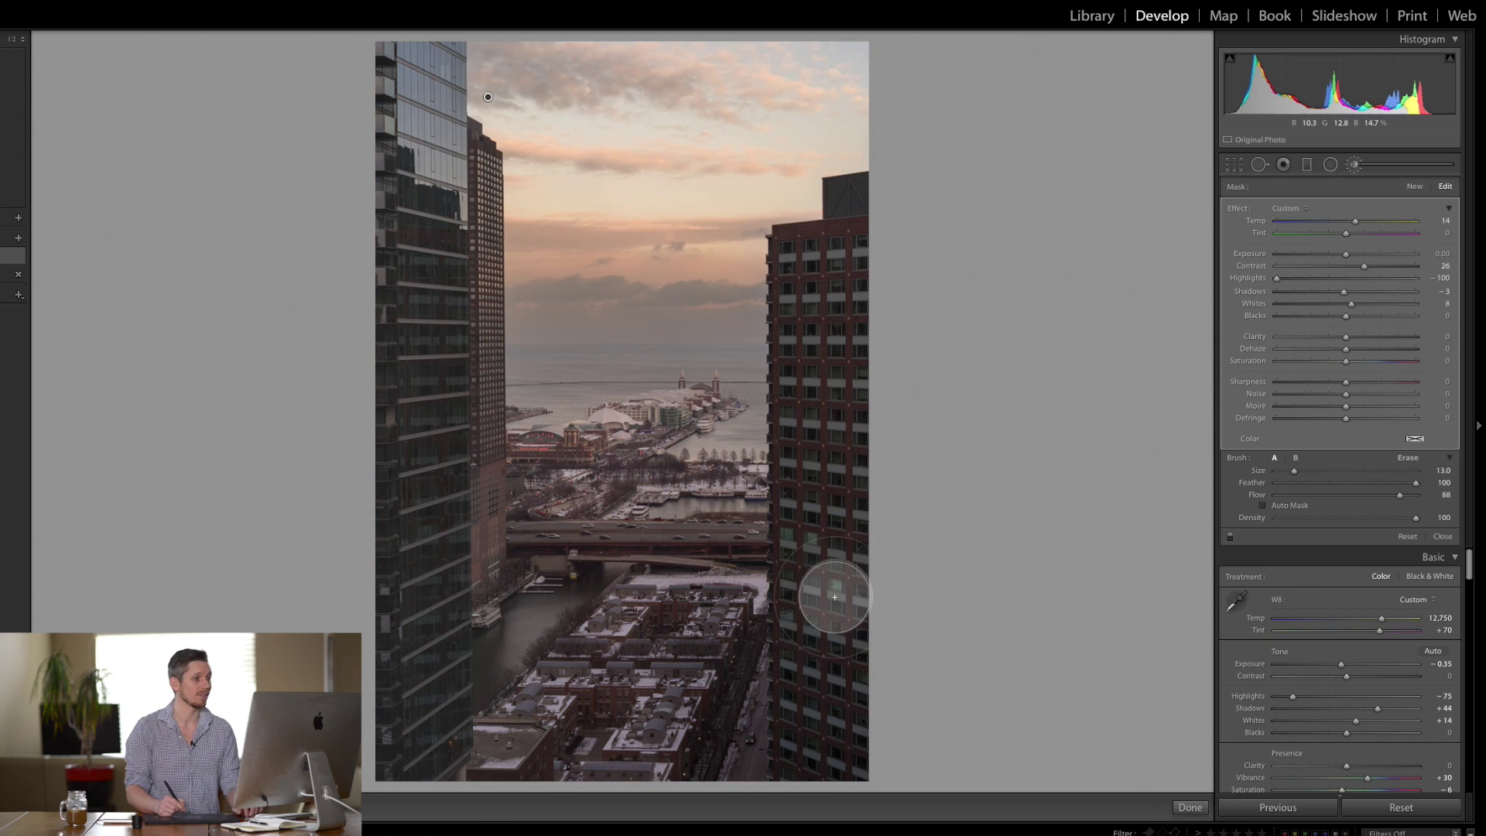
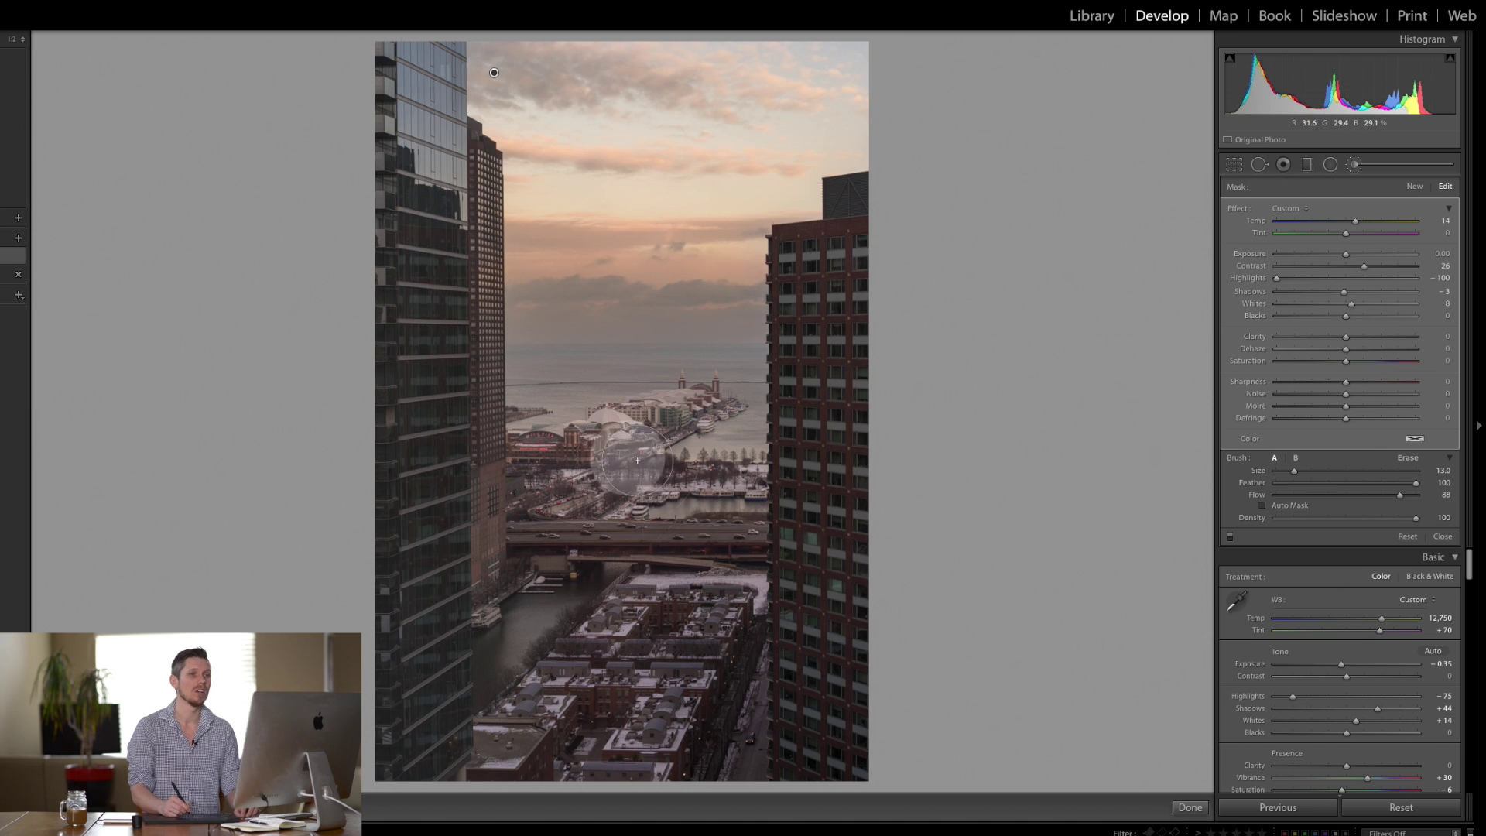
Step: Start a new radial filter with its effect sliders reset, setting Temp to 42, Exposure to 0.46 and Highlights to 50
left_click(1332, 168)
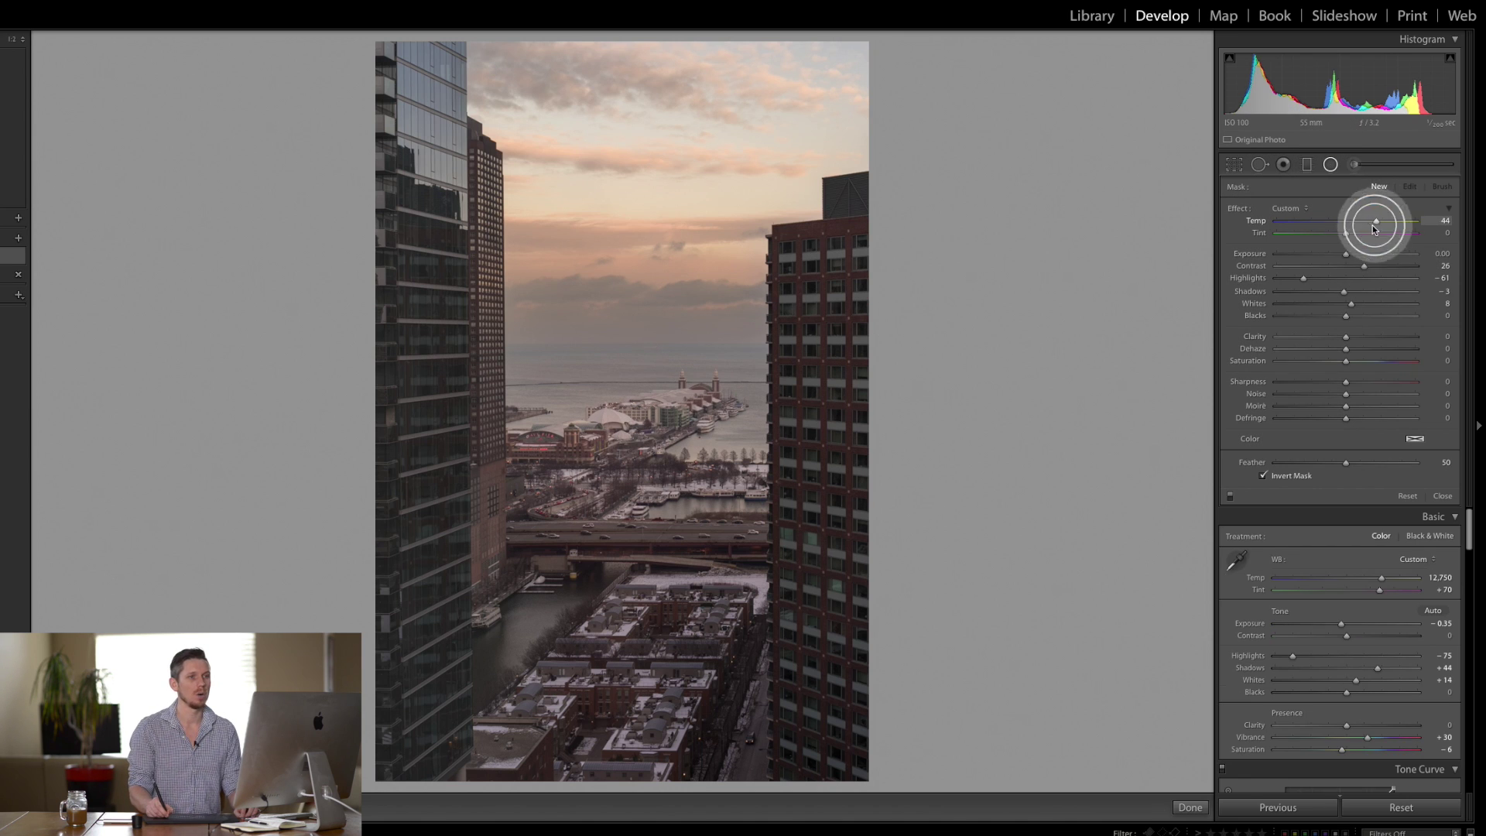
left_click_drag(1376, 225, 1369, 221)
double_click(1236, 209)
left_click_drag(1345, 221, 1382, 279)
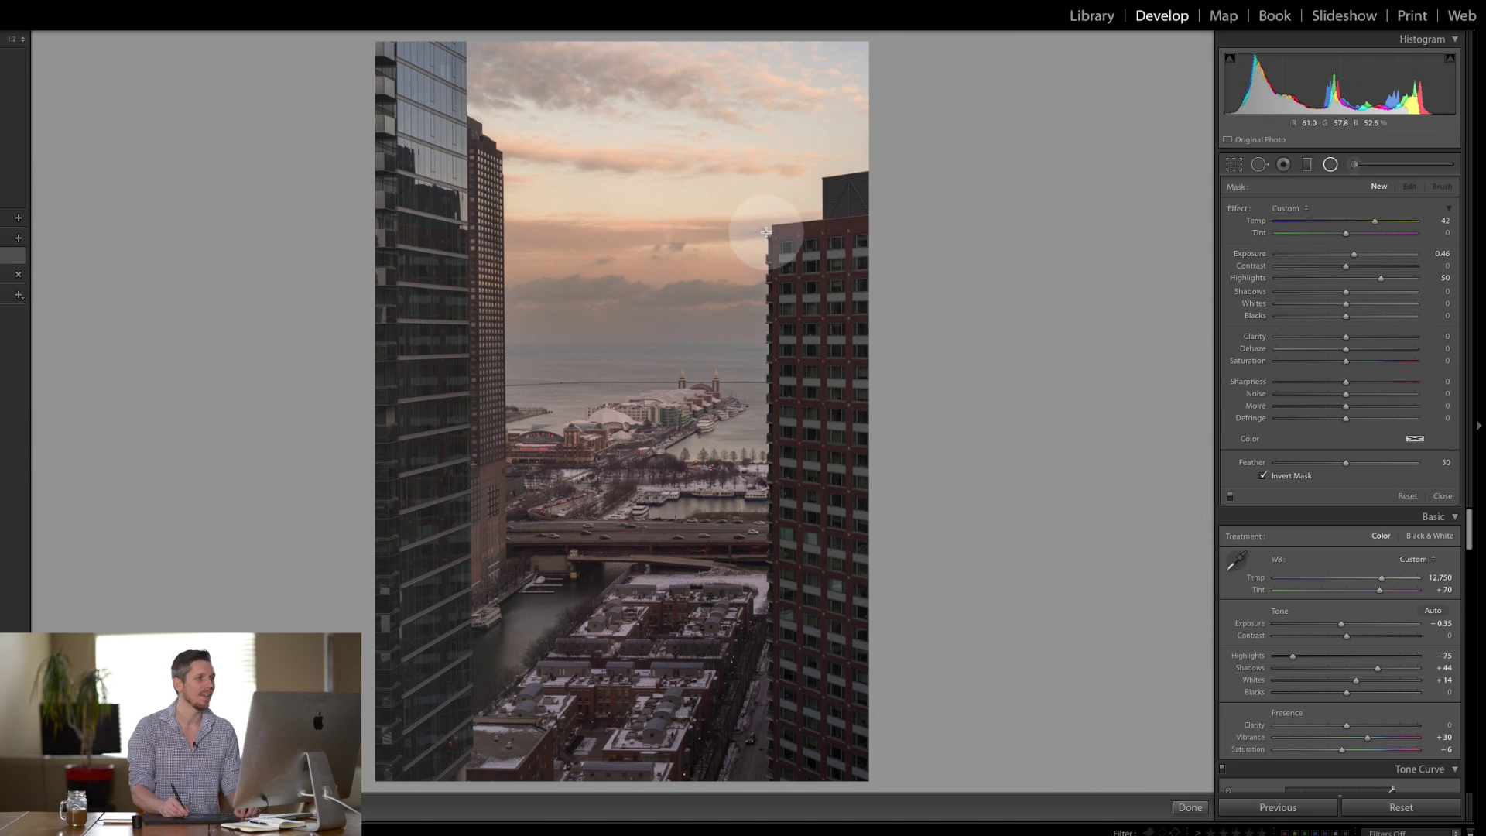
Step: Draw a large radial filter centred near the brick building's upper corner, widening it across the sky beyond the glass tower
left_click_drag(737, 204, 981, 384)
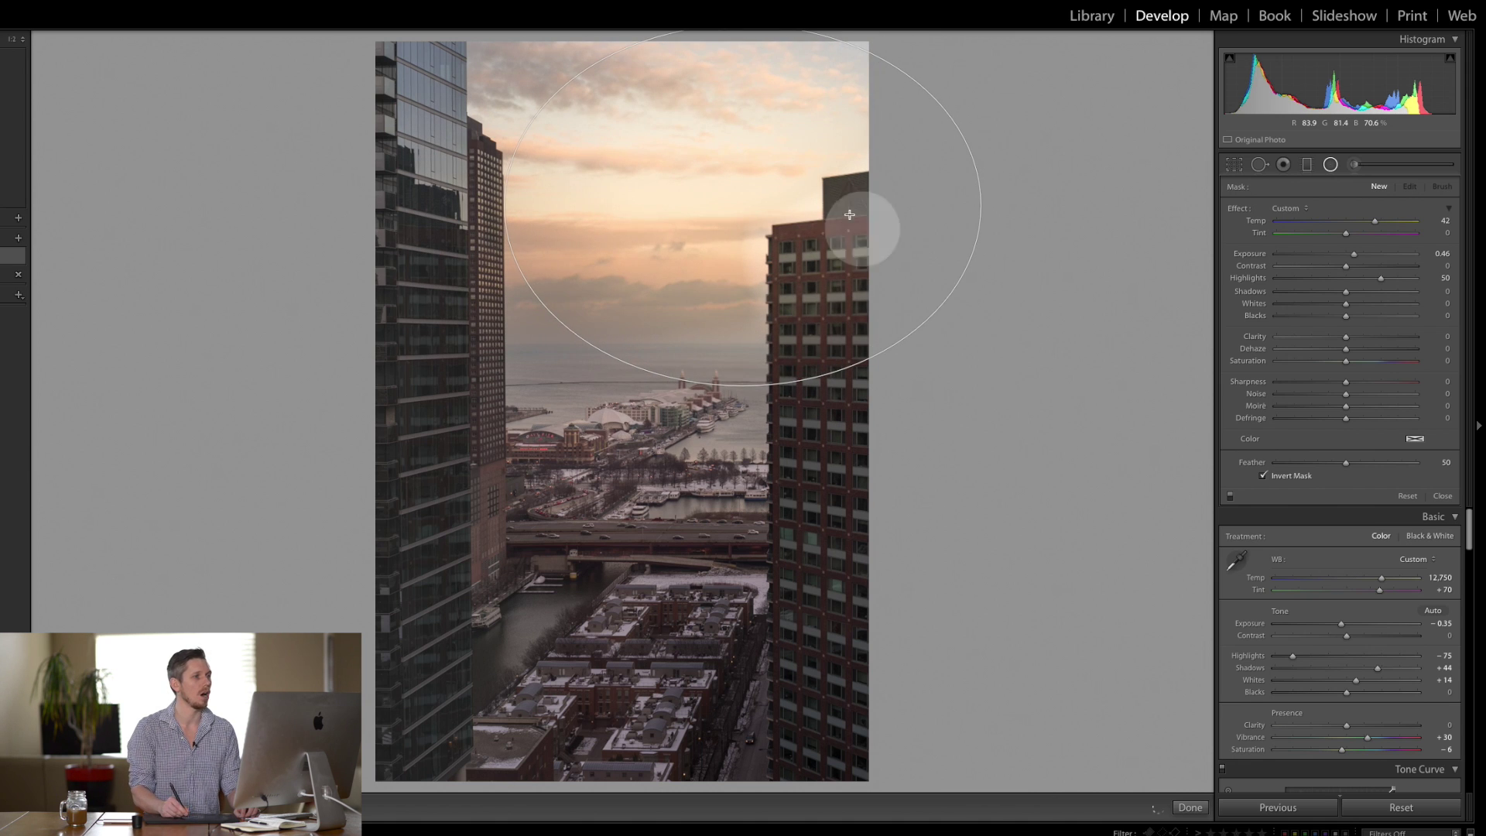
mouse_move(745, 204)
left_mouse_down()
mouse_move(772, 206)
mouse_move(765, 222)
left_mouse_up()
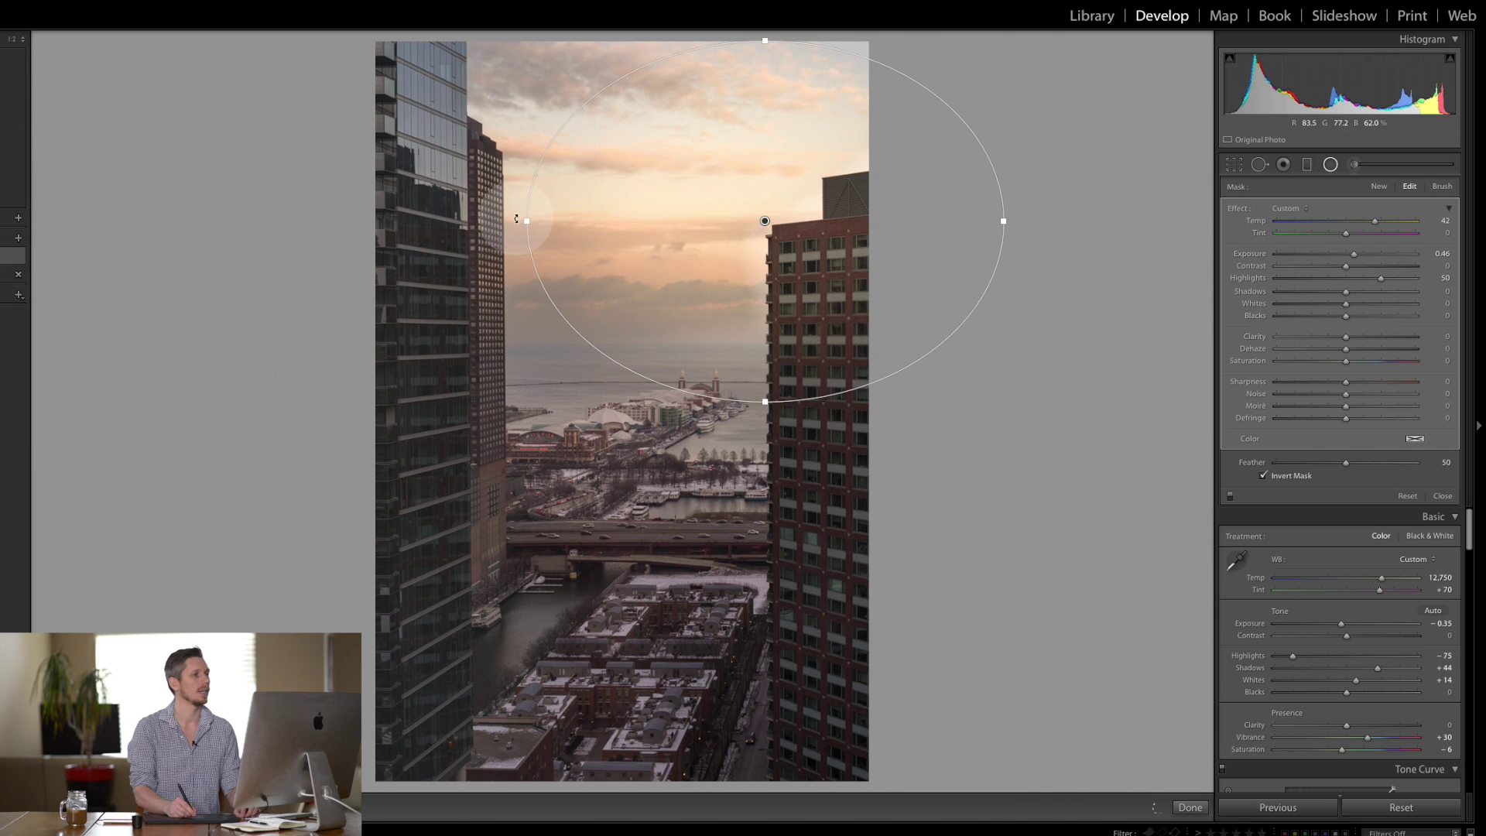
left_click_drag(455, 237, 312, 256)
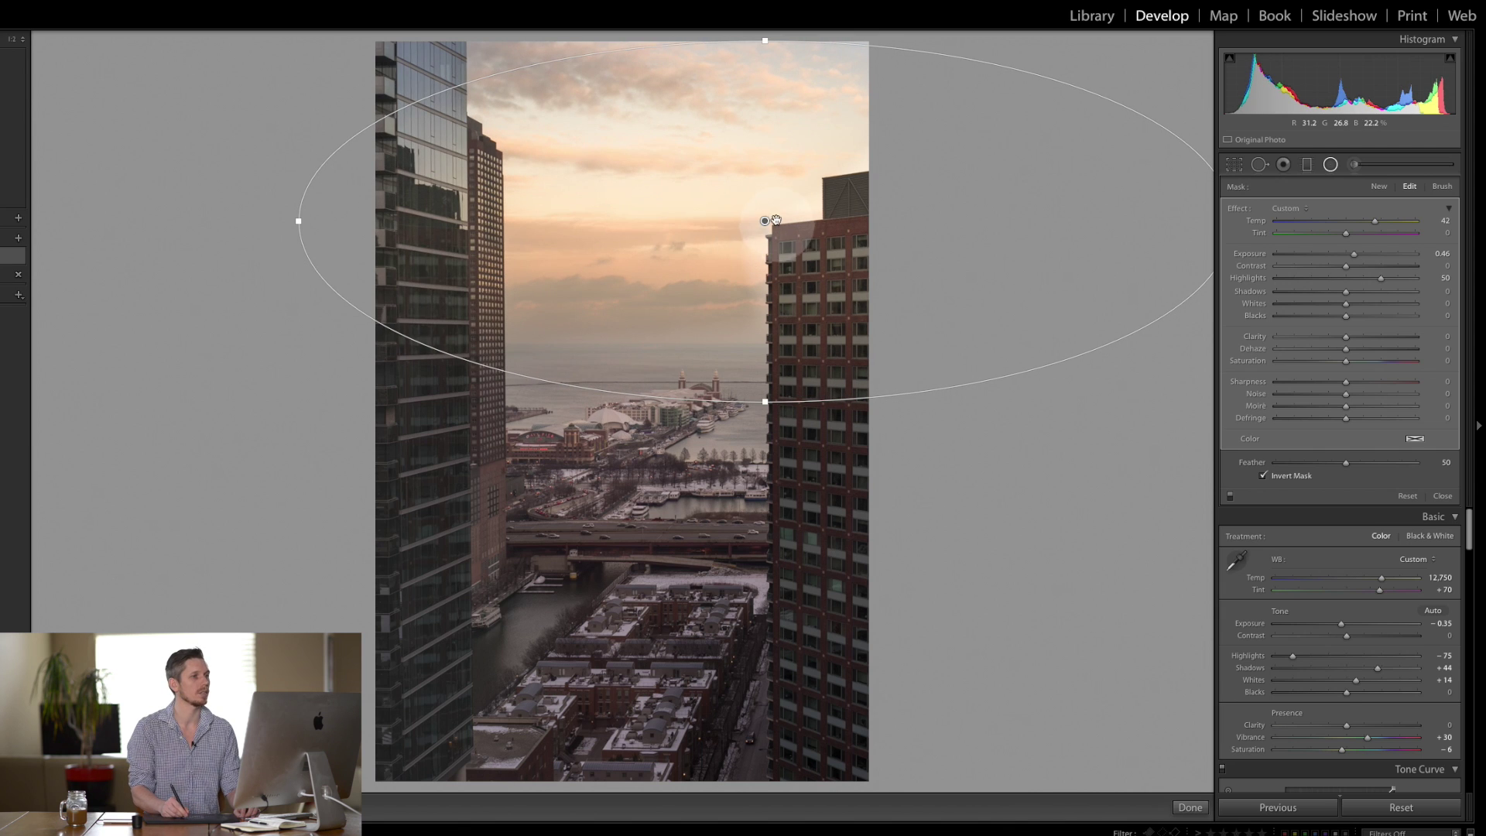
mouse_move(765, 224)
left_mouse_down()
mouse_move(750, 219)
mouse_move(779, 210)
left_mouse_up()
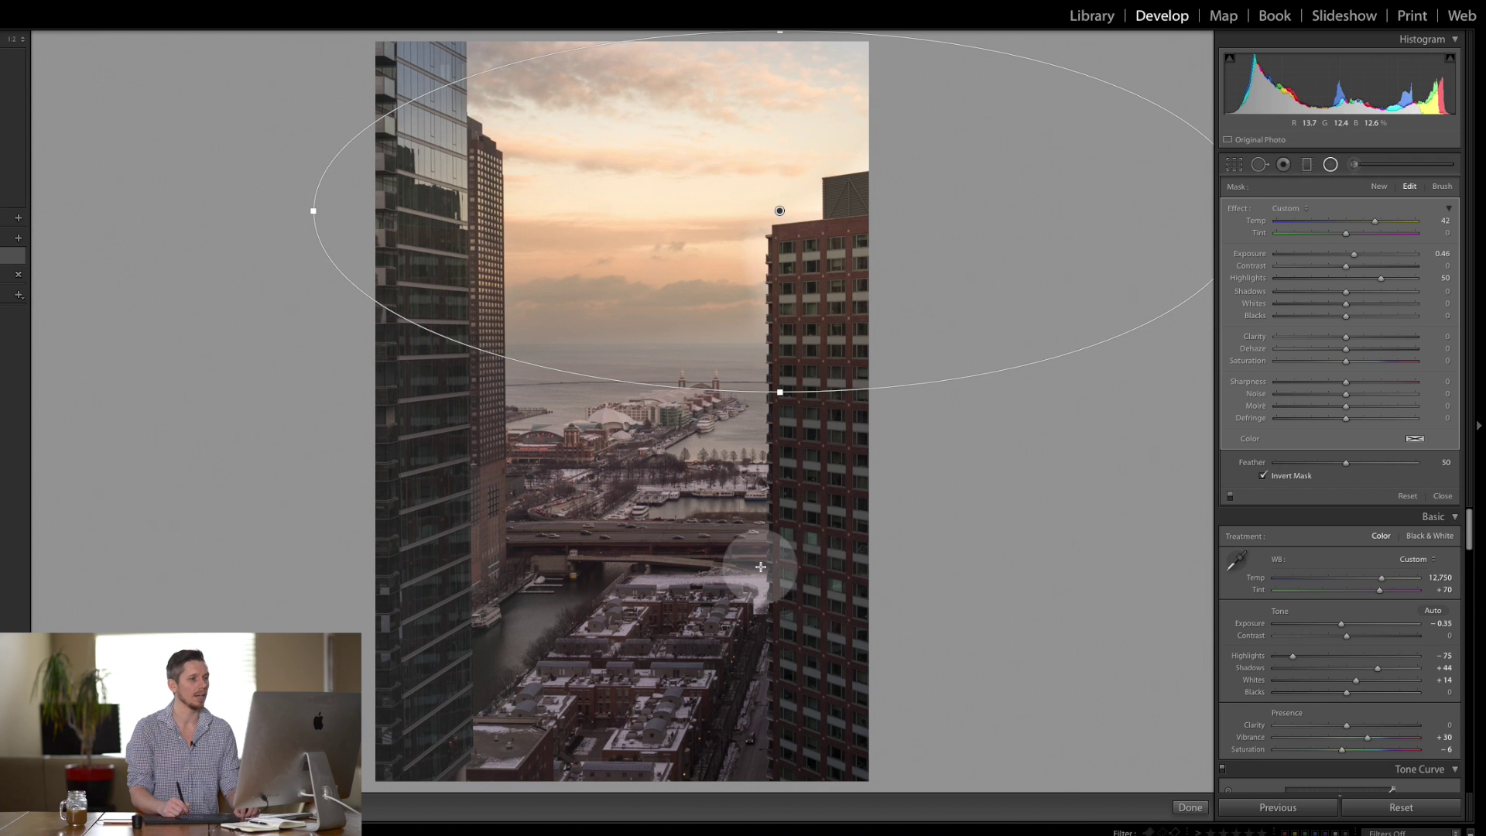
Step: Set the radial filter's Temp to 39, Contrast to 31, Highlights to −25 and Shadows to −15, with a tint colour of hue 22, saturation 18%
mouse_move(1377, 222)
left_mouse_down()
mouse_move(1409, 225)
mouse_move(1374, 225)
left_mouse_up()
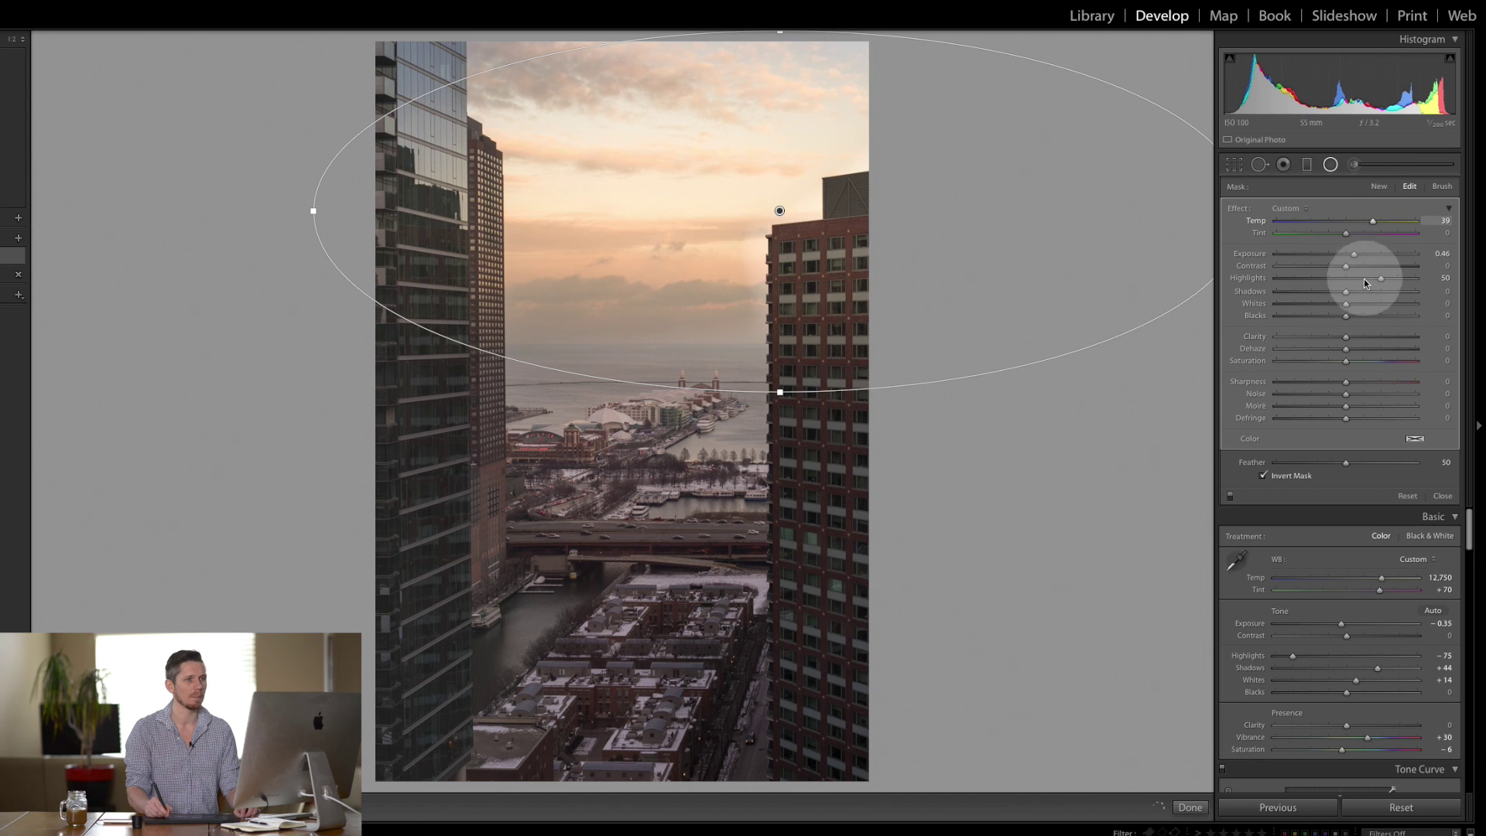
left_click_drag(1375, 279, 1342, 293)
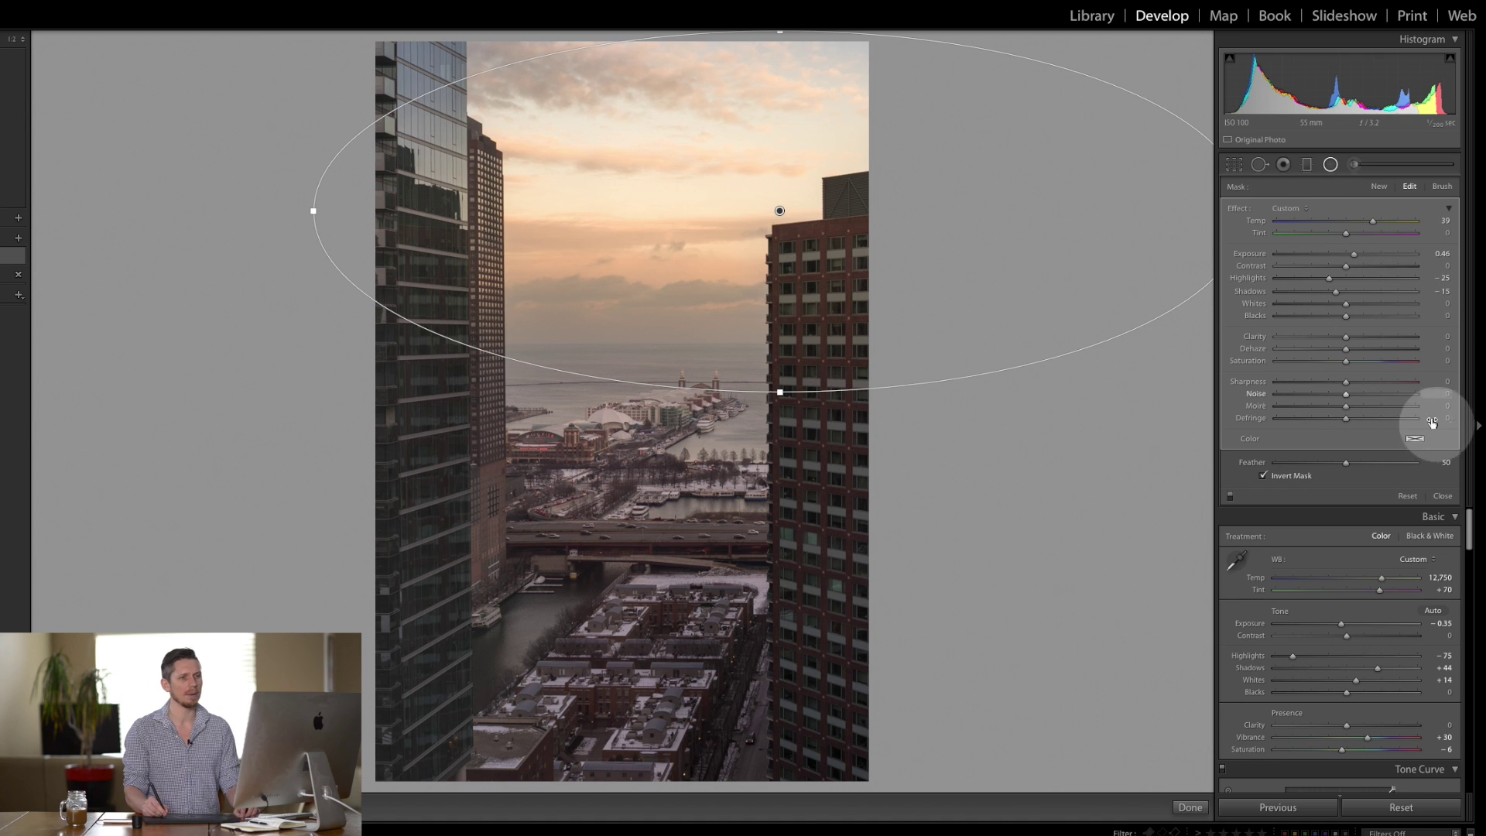
left_click(1414, 440)
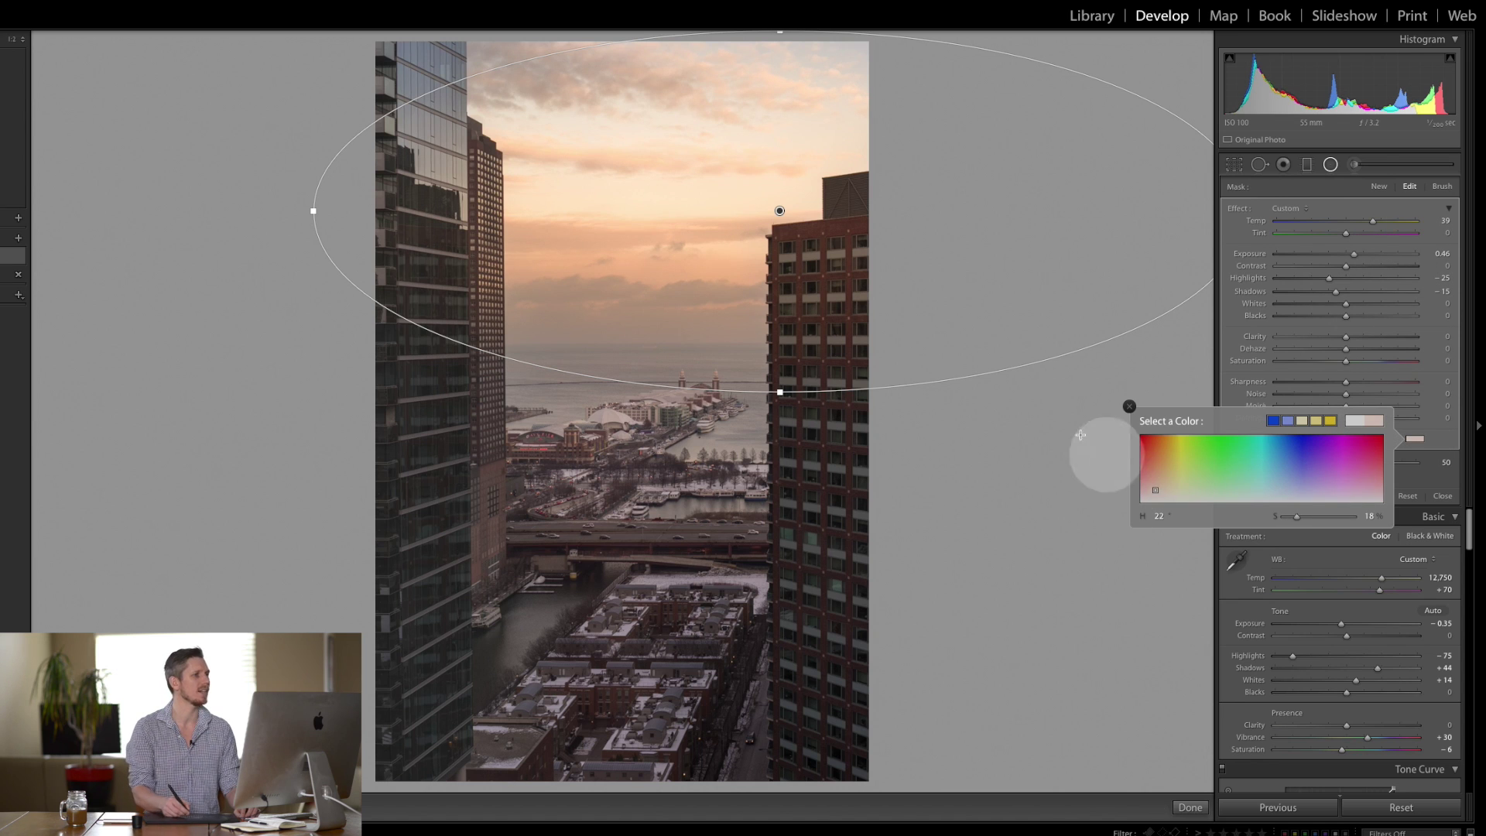
left_click_drag(1389, 270, 1367, 266)
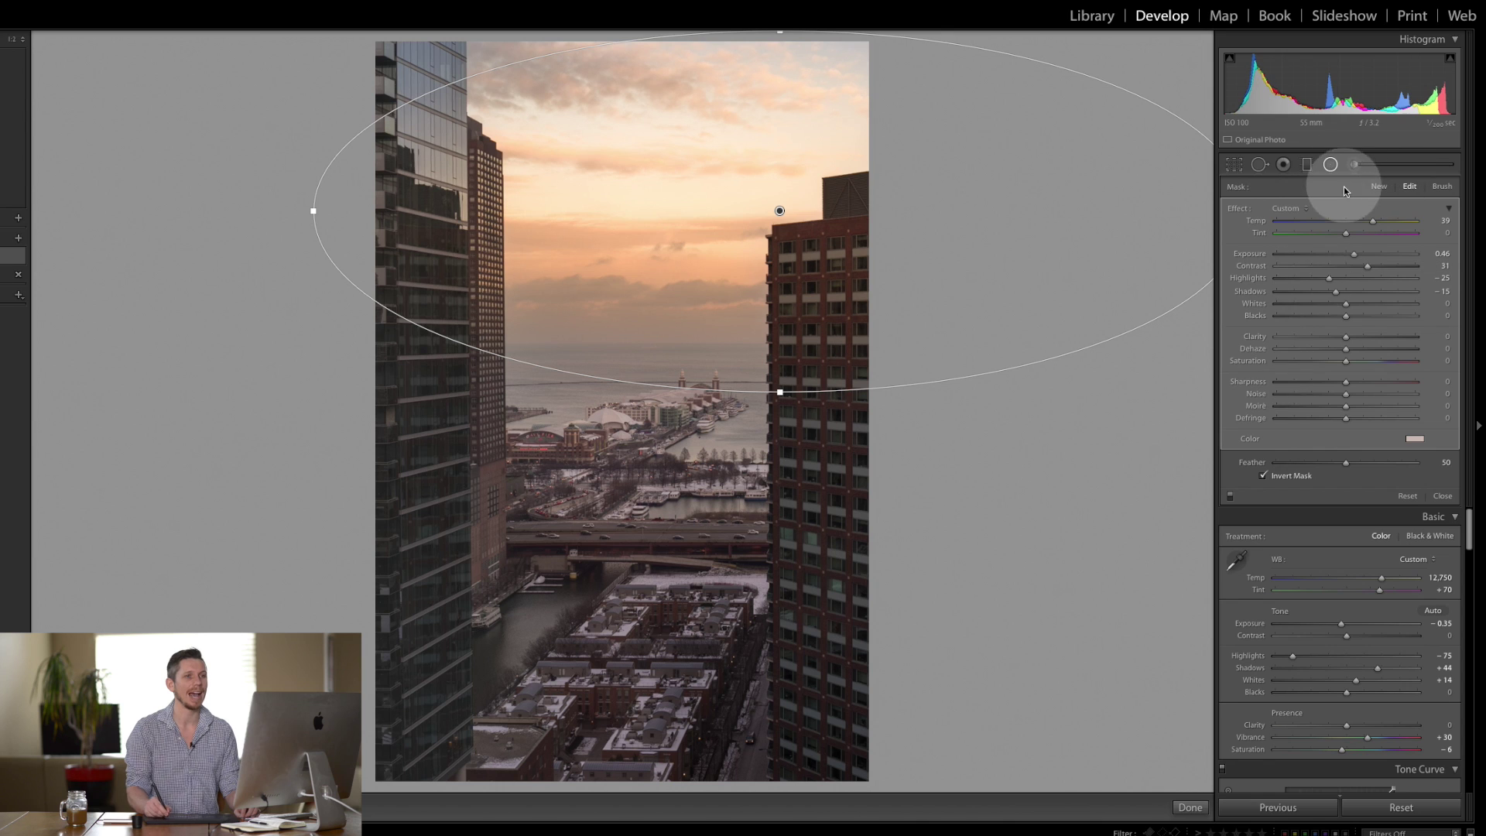
Step: Erase the radial filter's effect from the brick building with an eraser of size 15, Feather 83 and Flow 100
left_click(1442, 187)
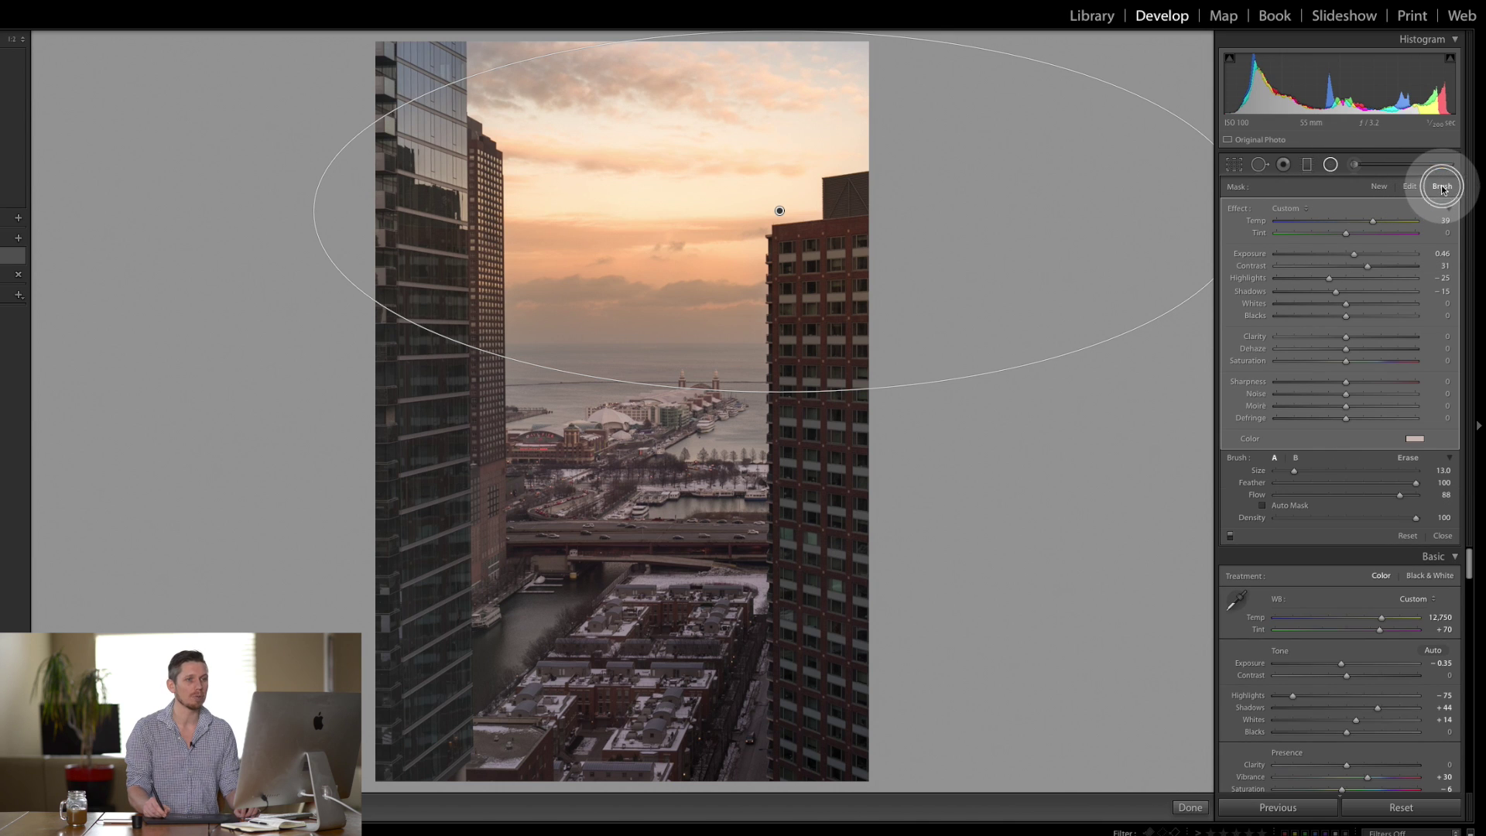
left_click(1408, 458)
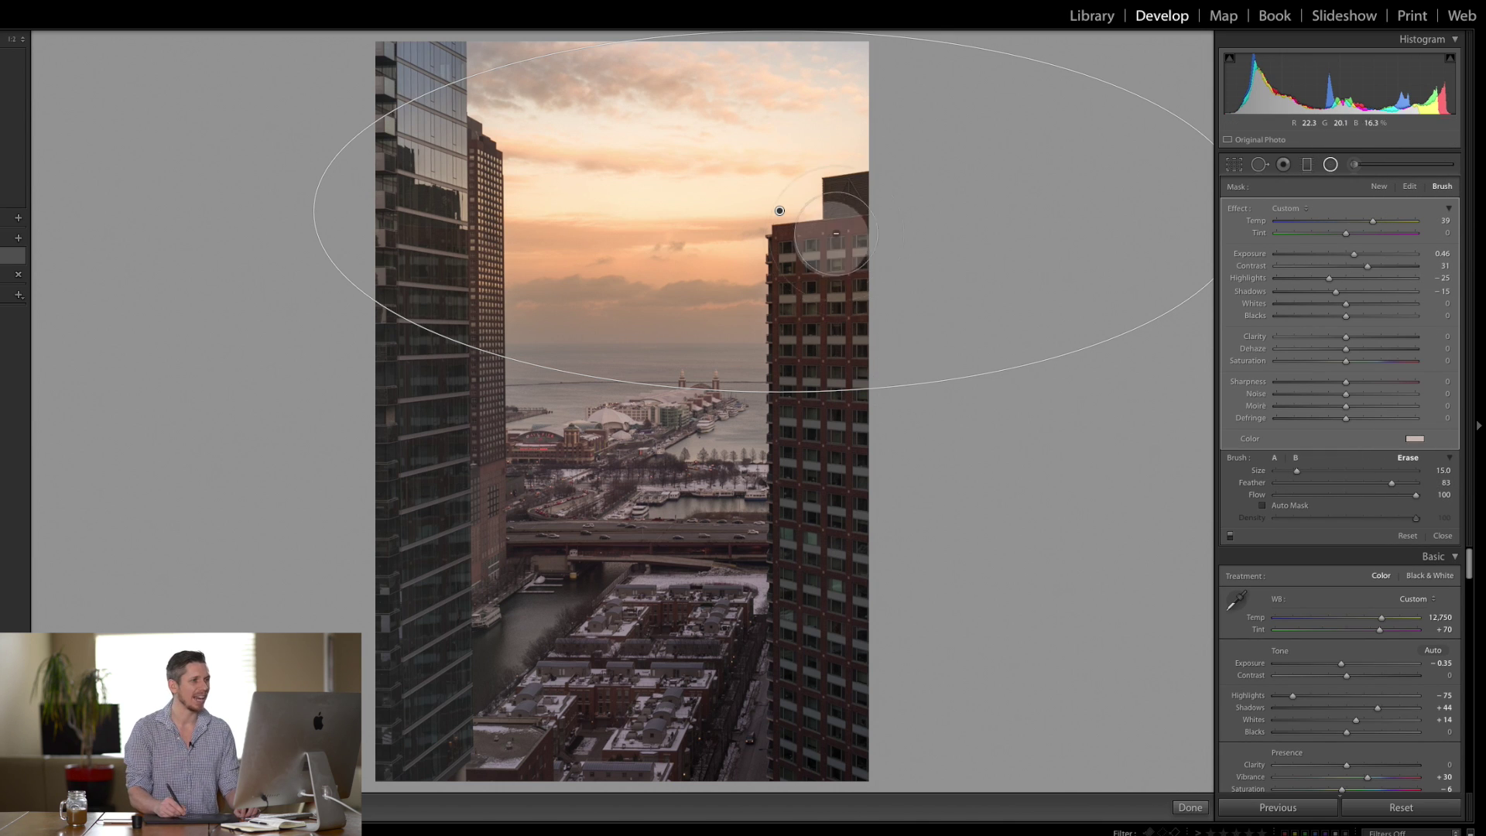
mouse_move(829, 325)
left_mouse_down()
mouse_move(861, 245)
mouse_move(921, 495)
mouse_move(903, 506)
left_mouse_up()
left_click_drag(830, 290, 903, 358)
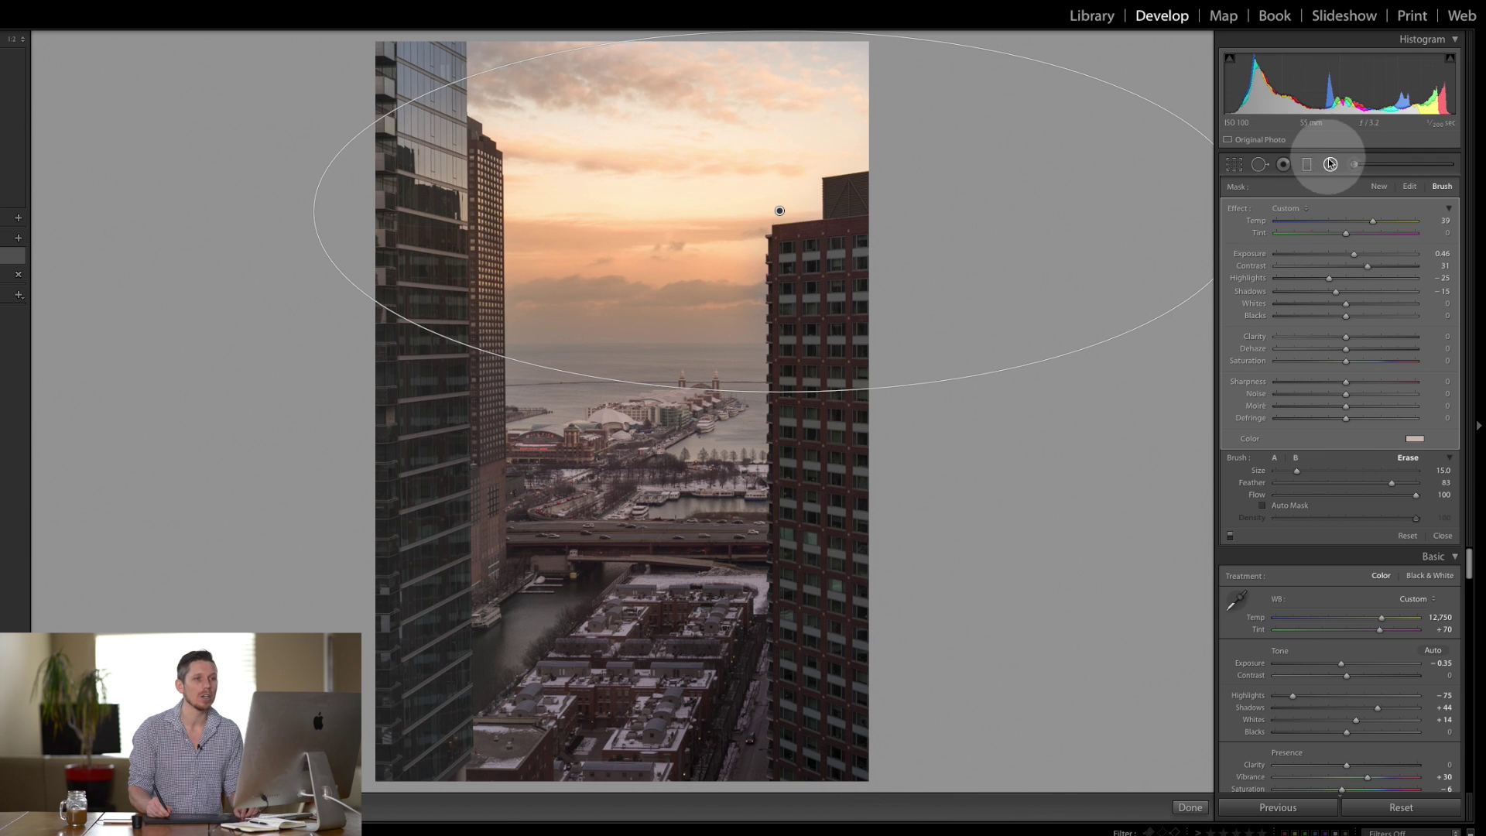
Step: Draw a second, smaller radial filter around the brick building's upper corner and give it a colour of hue 15, saturation 37%
left_click(1378, 187)
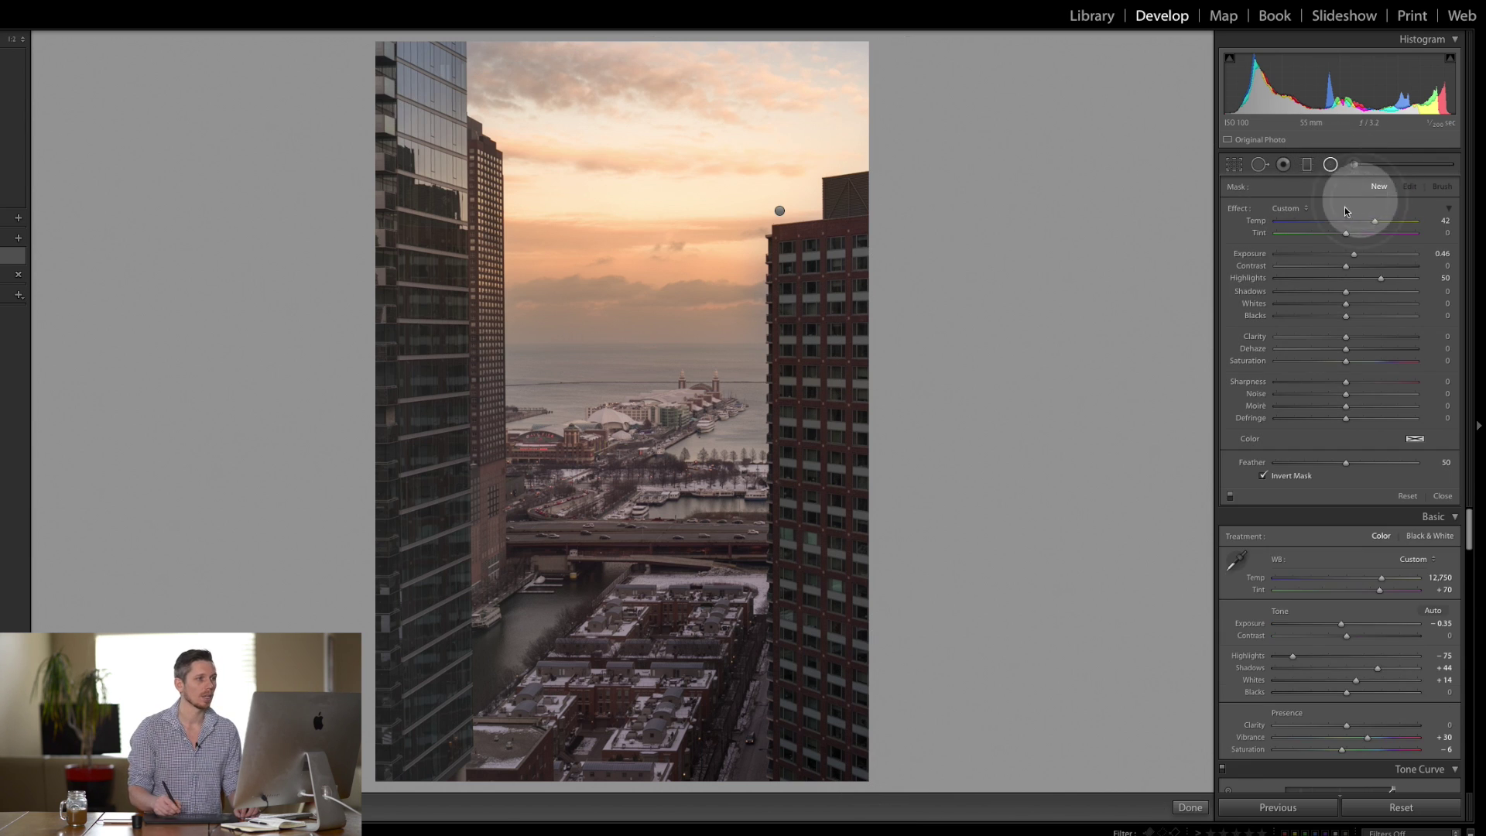
left_click_drag(789, 207, 965, 327)
left_click(1414, 439)
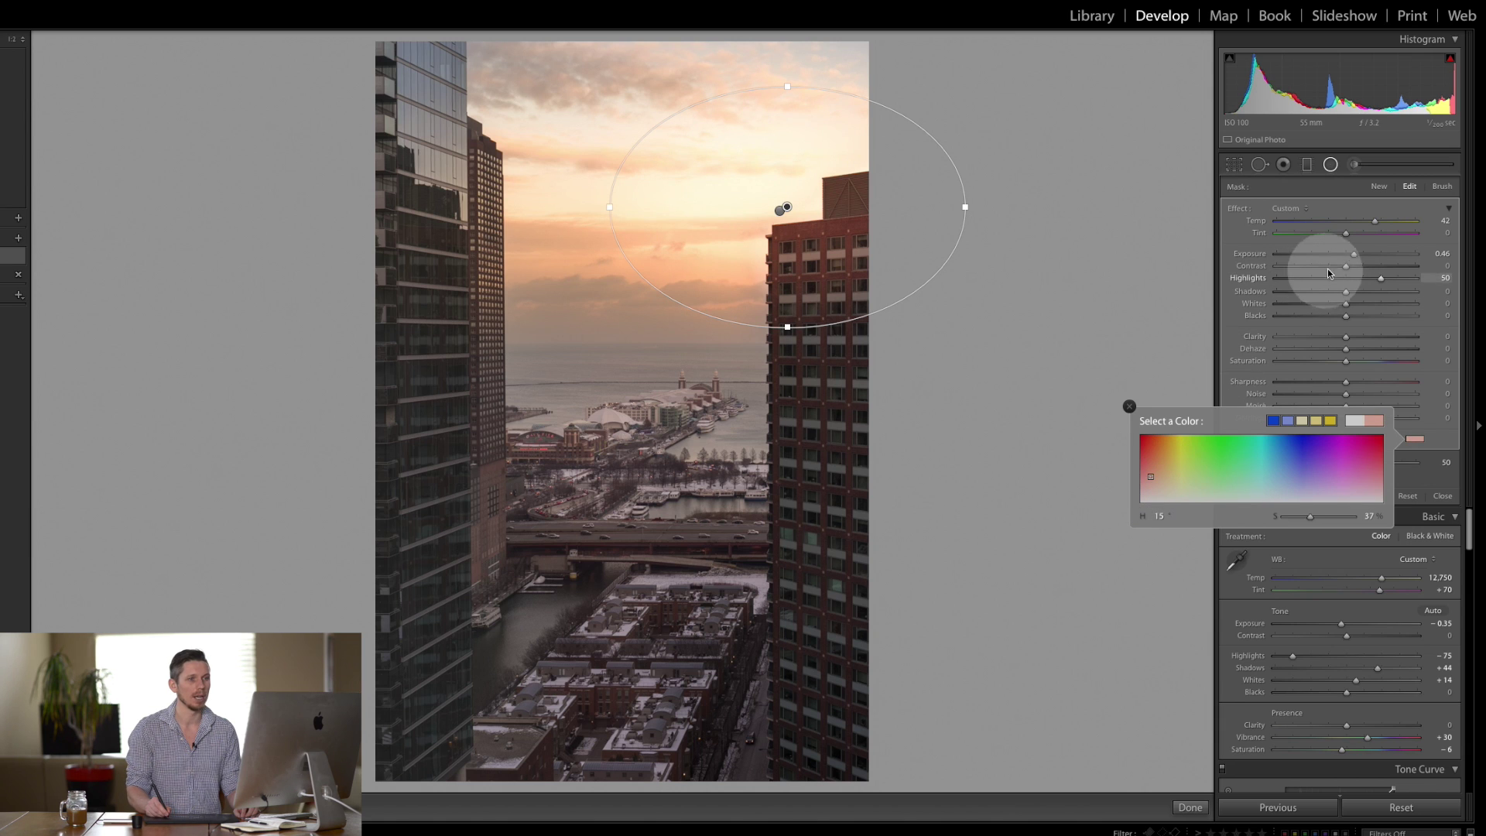
Step: Set the smaller radial filter's Temp to 18, Tint to 17, Exposure to 0.22 and Highlights to 14
left_click(1347, 253)
left_click(1361, 225)
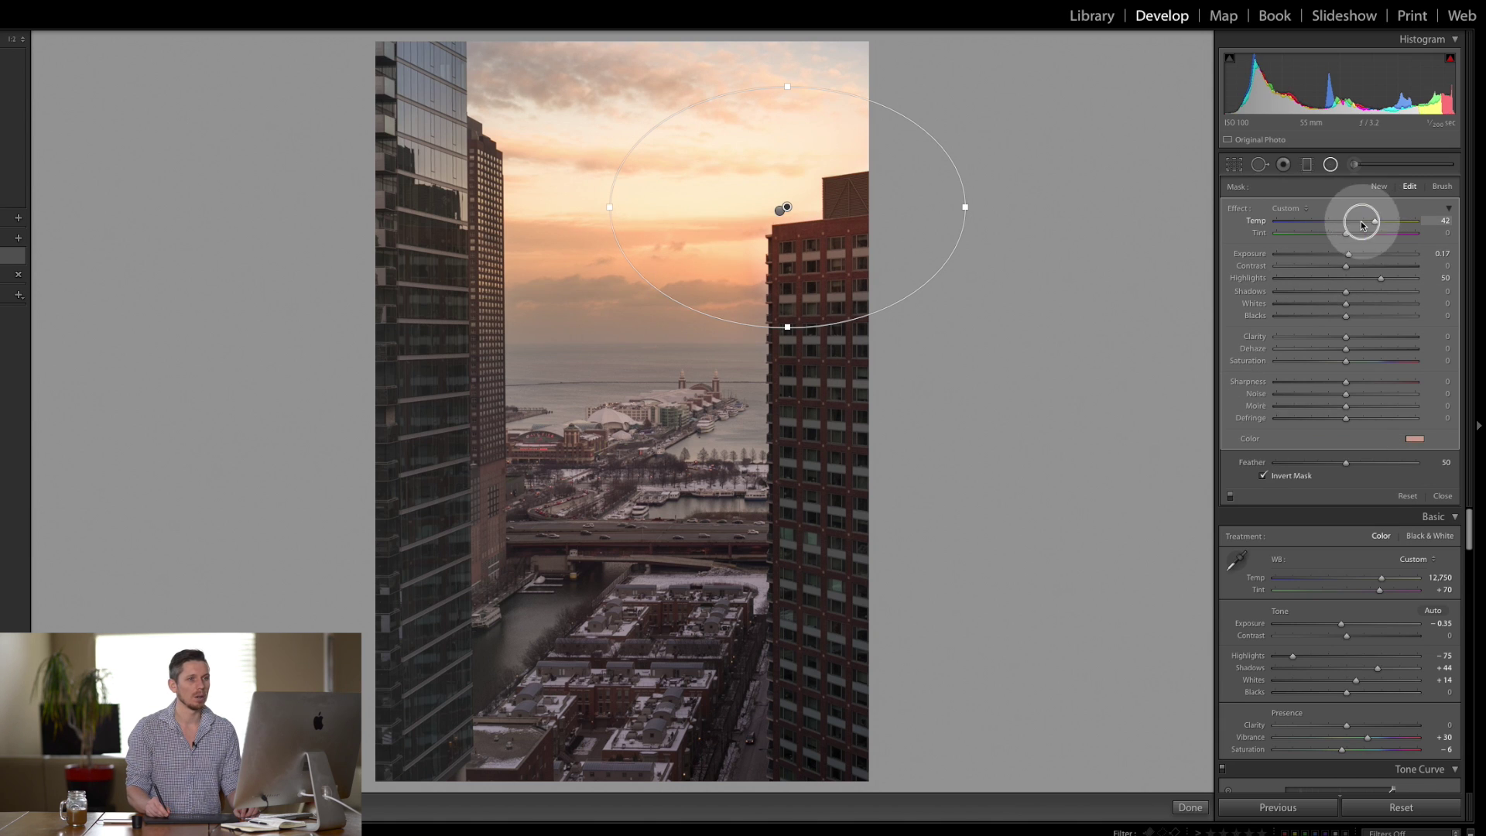
left_click_drag(1362, 233, 1354, 281)
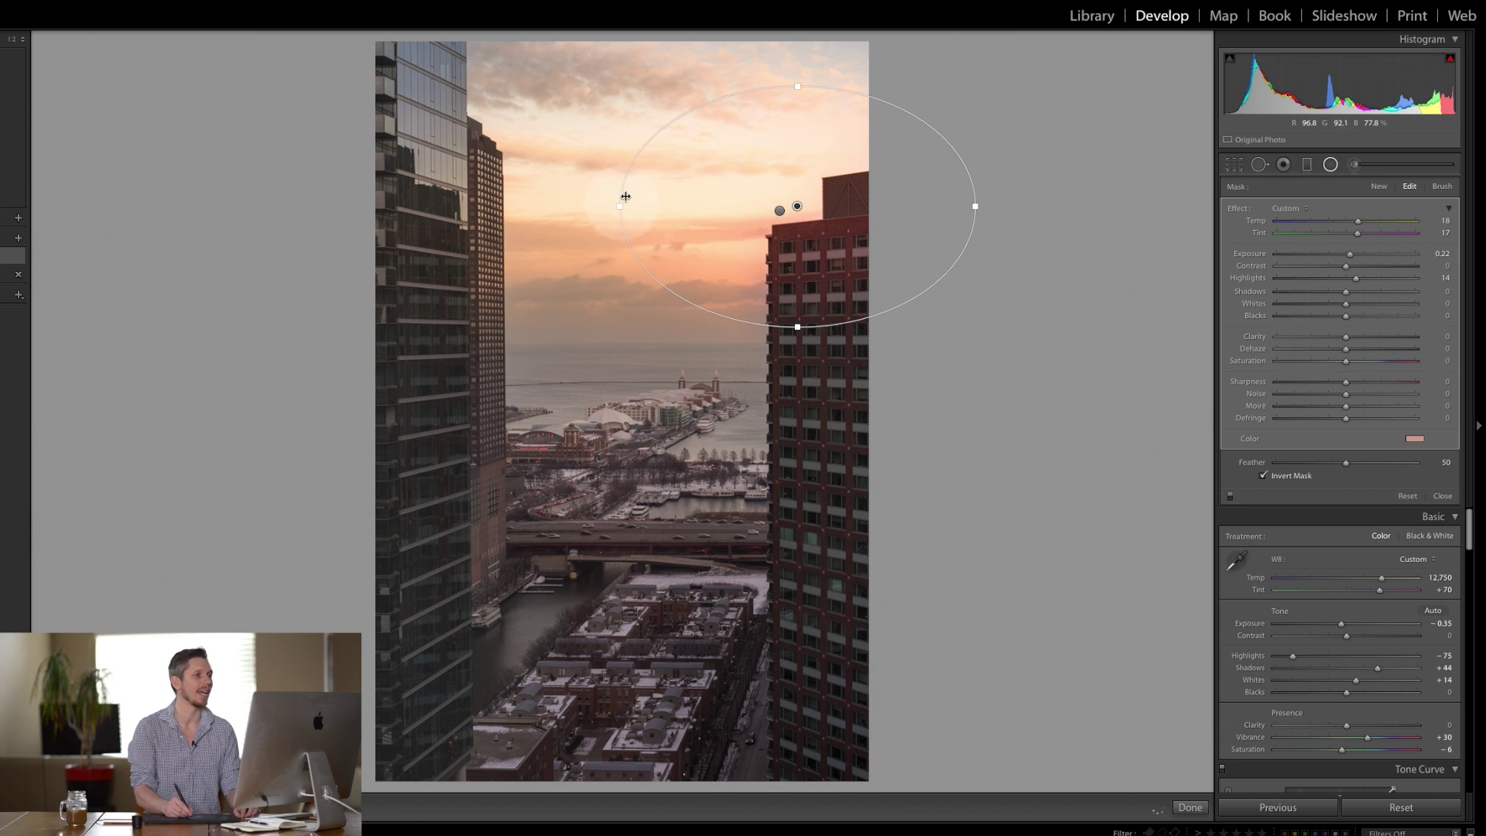
Step: Widen and slightly reposition the smaller radial filter over the sky, and erase its effect from the brick building
left_click_drag(620, 208, 563, 212)
left_click_drag(799, 209, 793, 205)
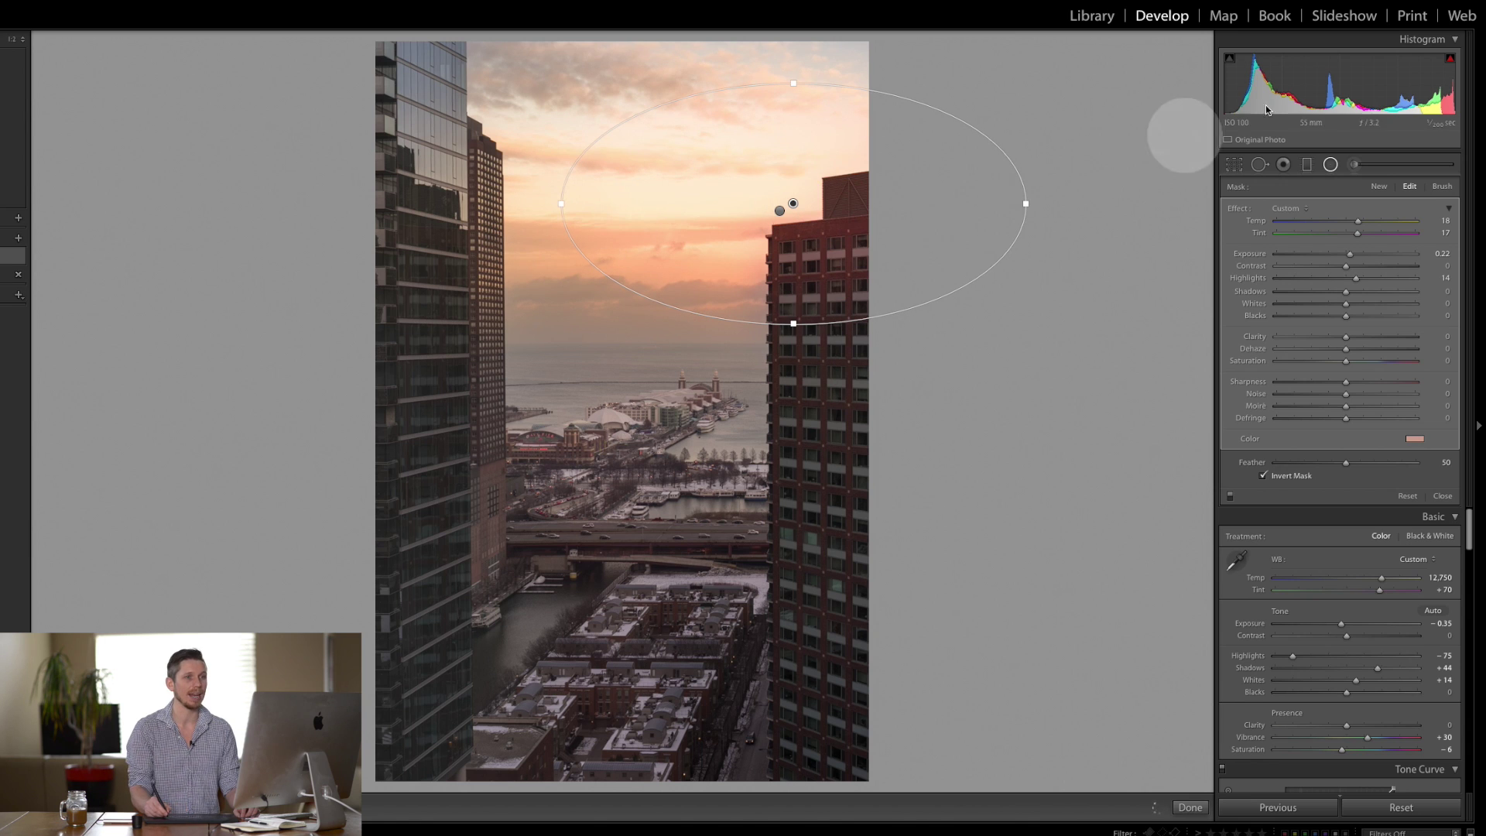
left_click(1440, 186)
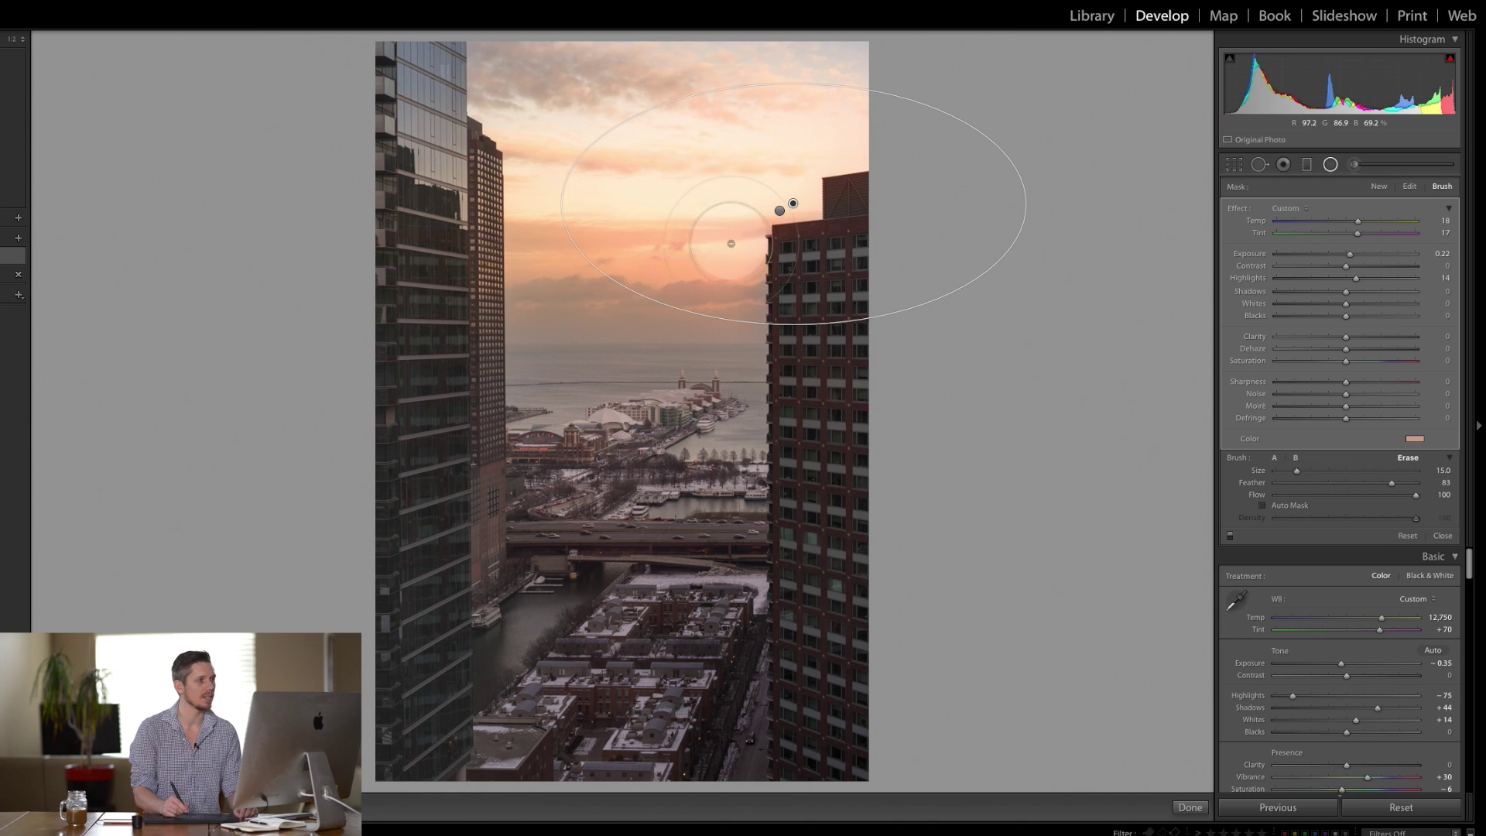
Step: Paint the larger radial filter's effect onto the glass tower and the building beside it with brush A, size 13 and Flow 100
left_click(780, 212)
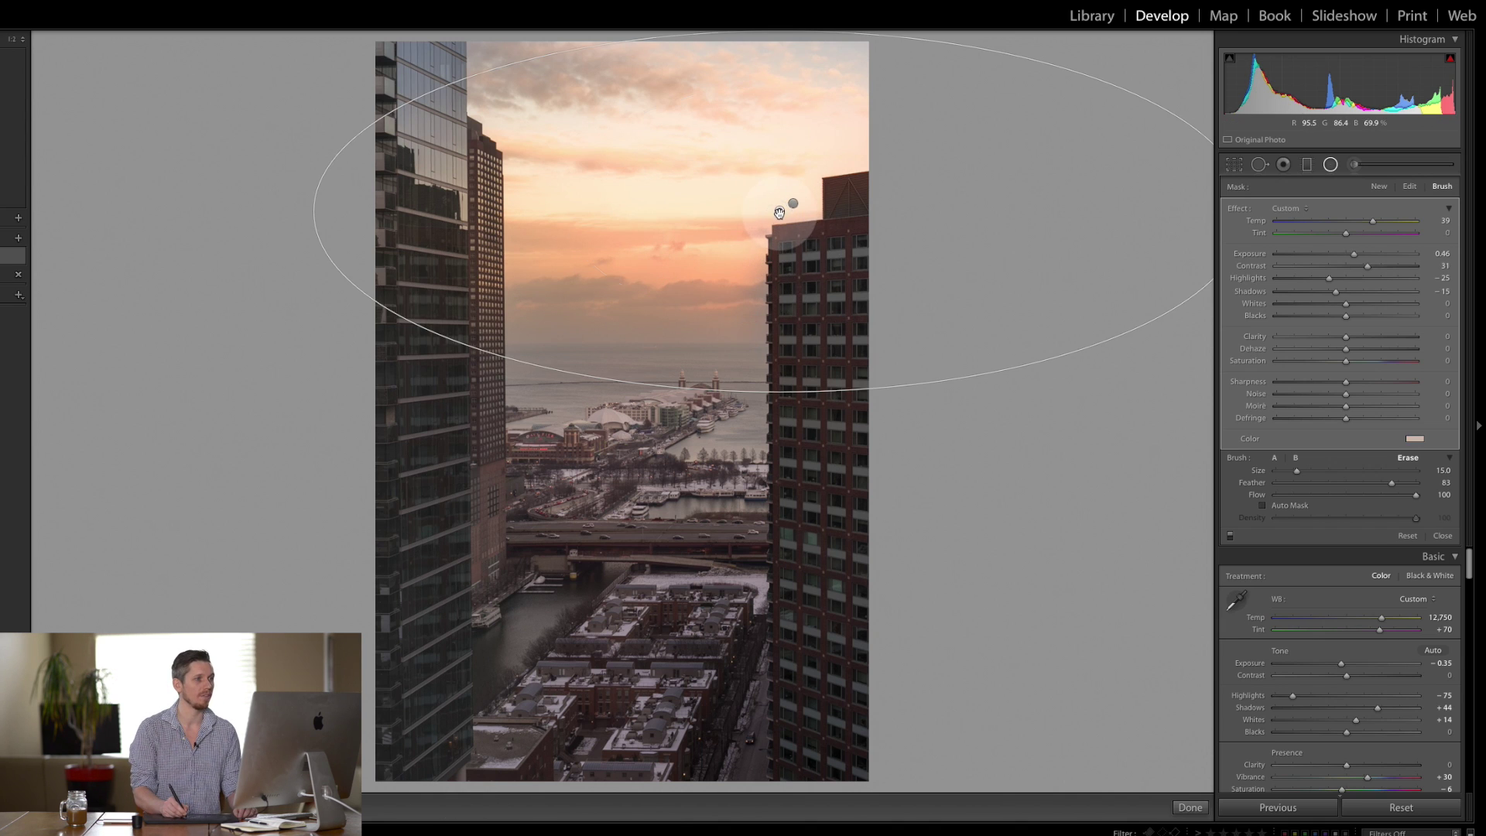
left_click(1298, 457)
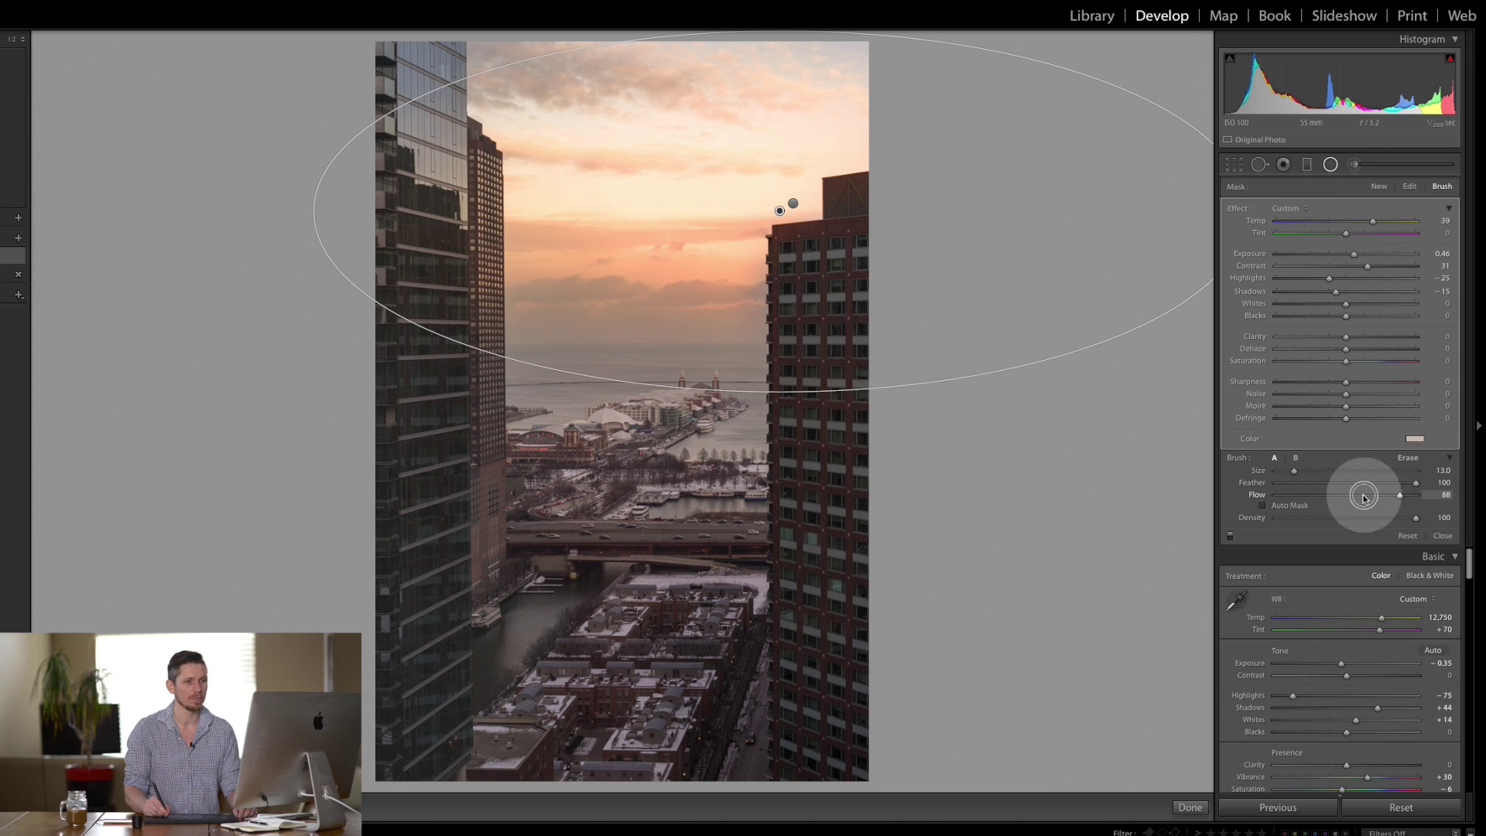
left_click_drag(1374, 496, 1425, 482)
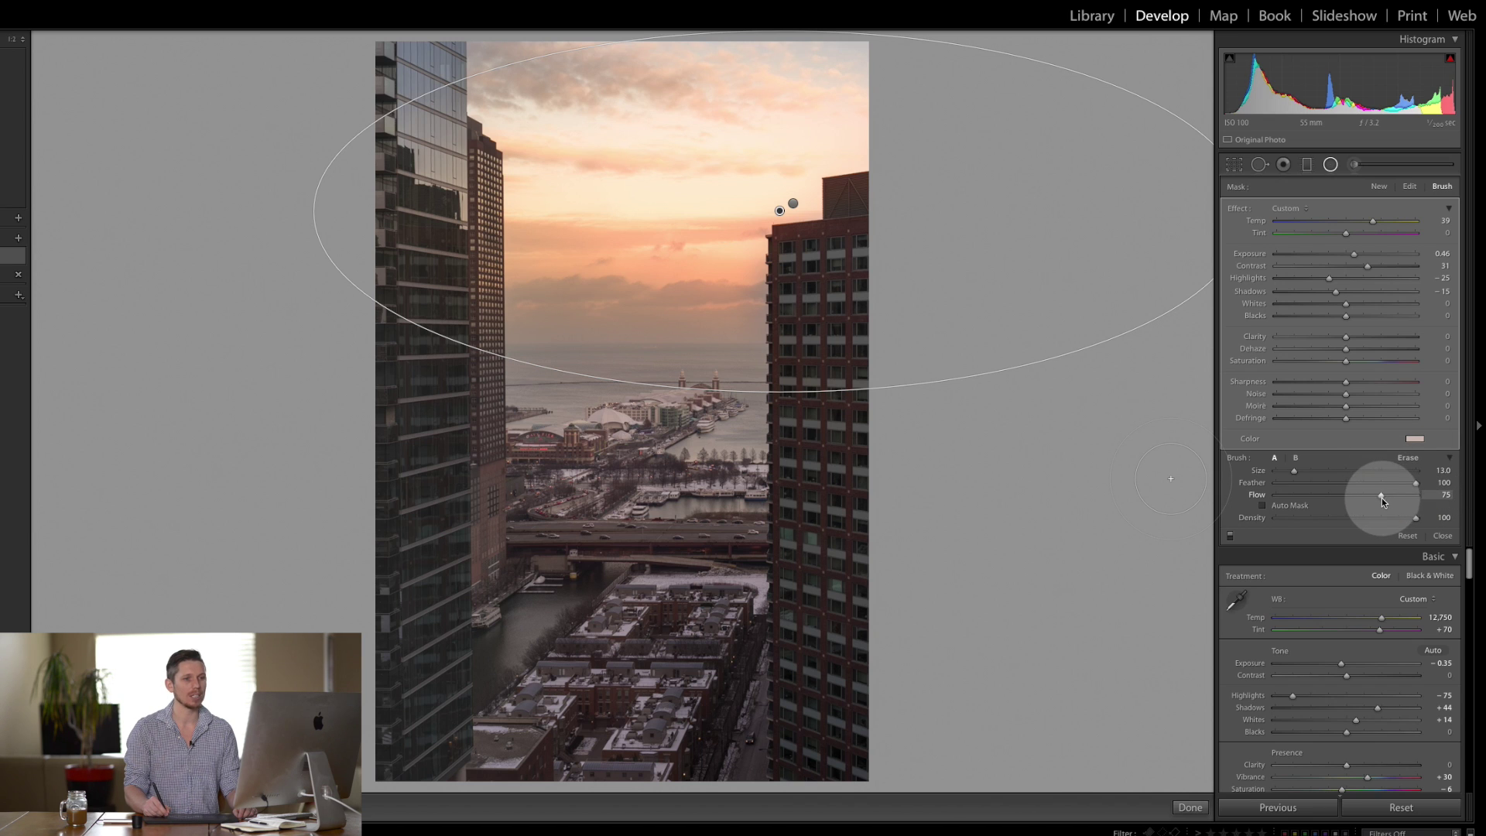
left_click_drag(1375, 499, 1378, 499)
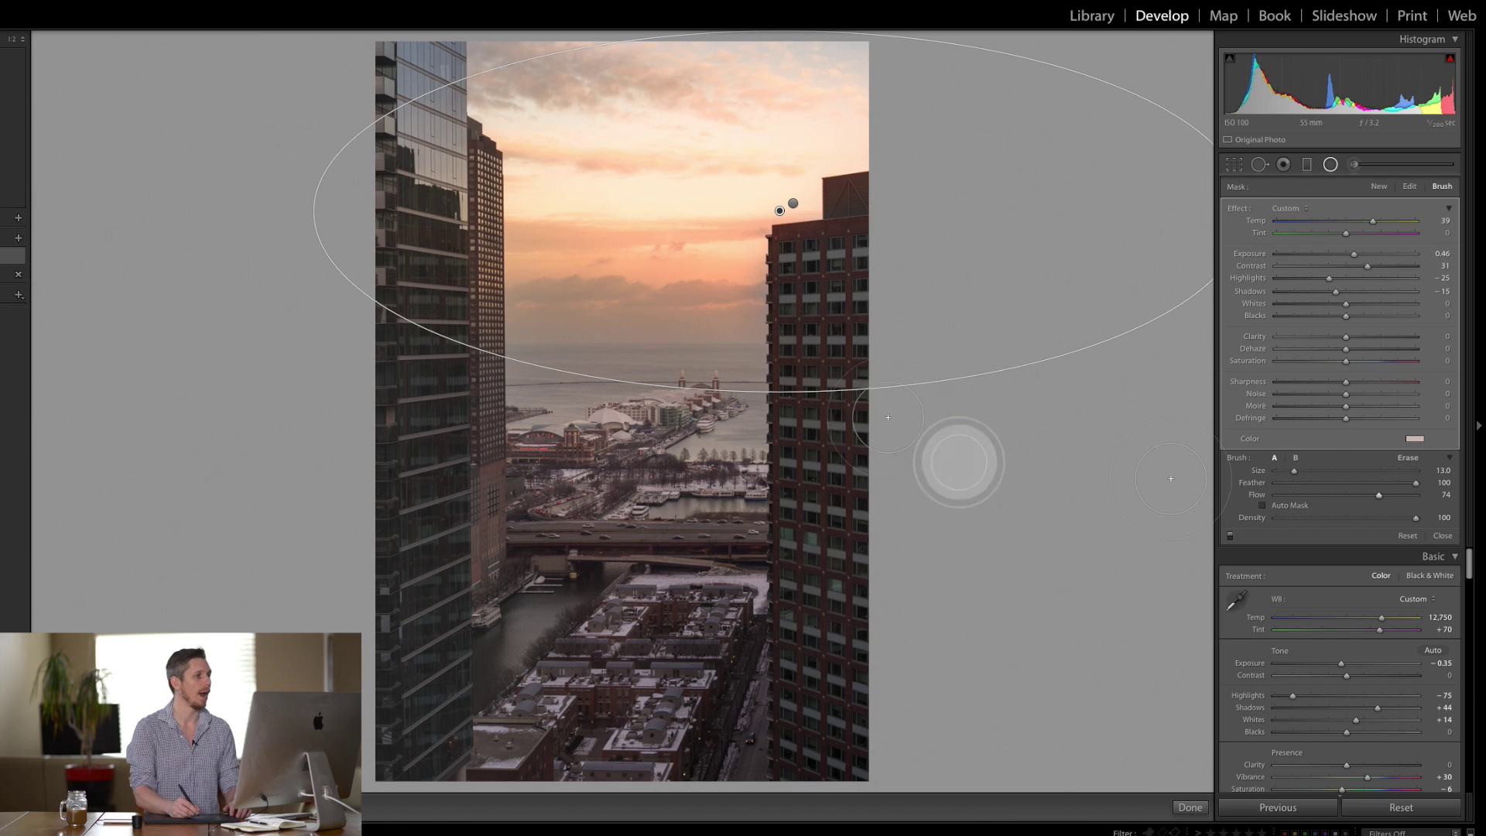
mouse_move(435, 153)
left_mouse_down()
mouse_move(451, 202)
mouse_move(434, 212)
mouse_move(437, 160)
left_mouse_up()
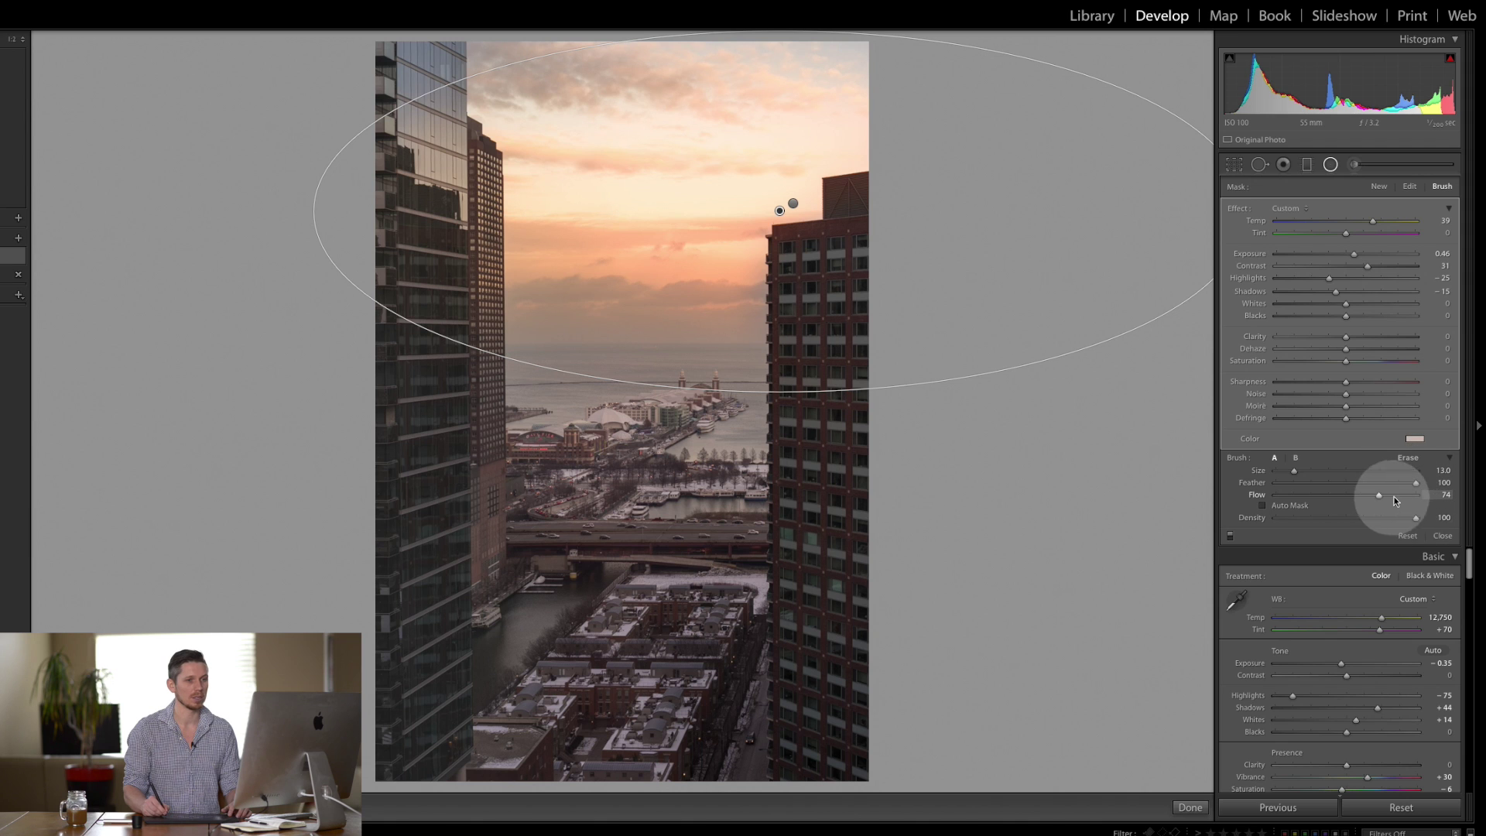
left_click_drag(1380, 495, 1444, 489)
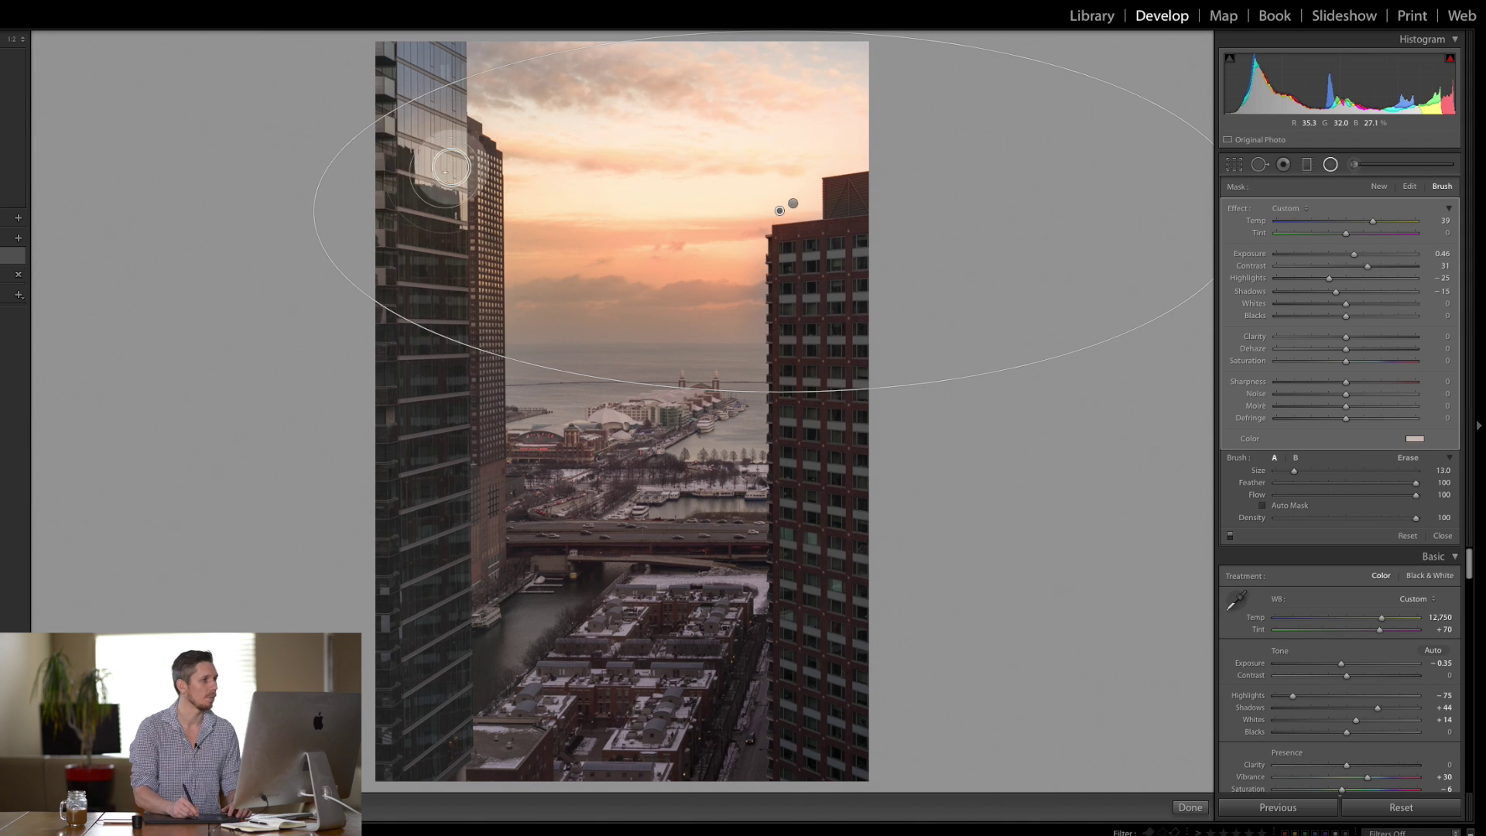
mouse_move(513, 178)
left_mouse_down()
mouse_move(441, 172)
mouse_move(400, 77)
mouse_move(490, 332)
left_mouse_up()
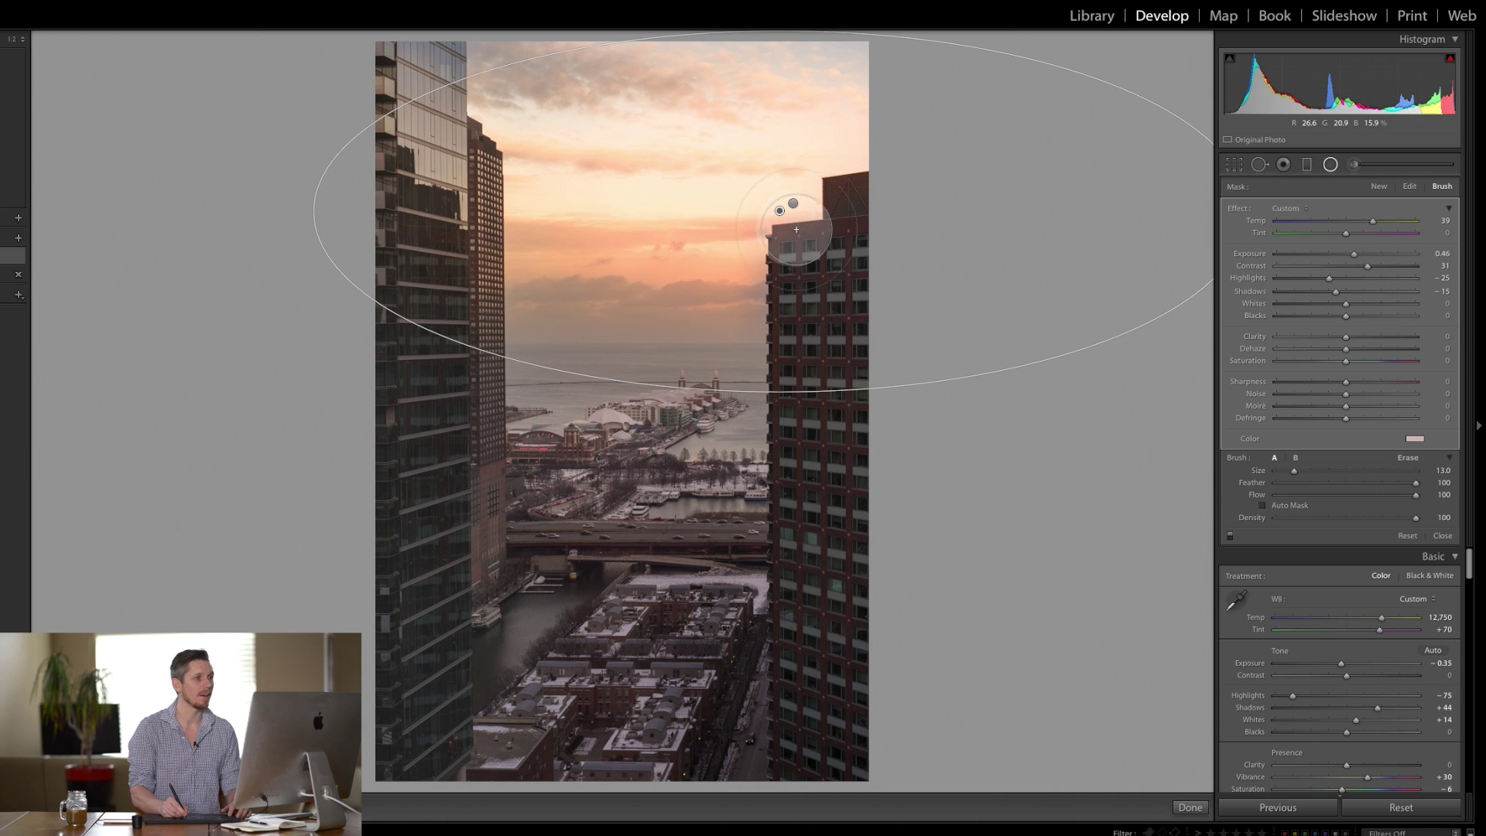
Step: Paint the smaller radial filter's effect onto the glass tower, lowering the brush Density to 48 and enlarging the brush to size 19
left_click(793, 204)
left_click_drag(439, 170, 470, 191)
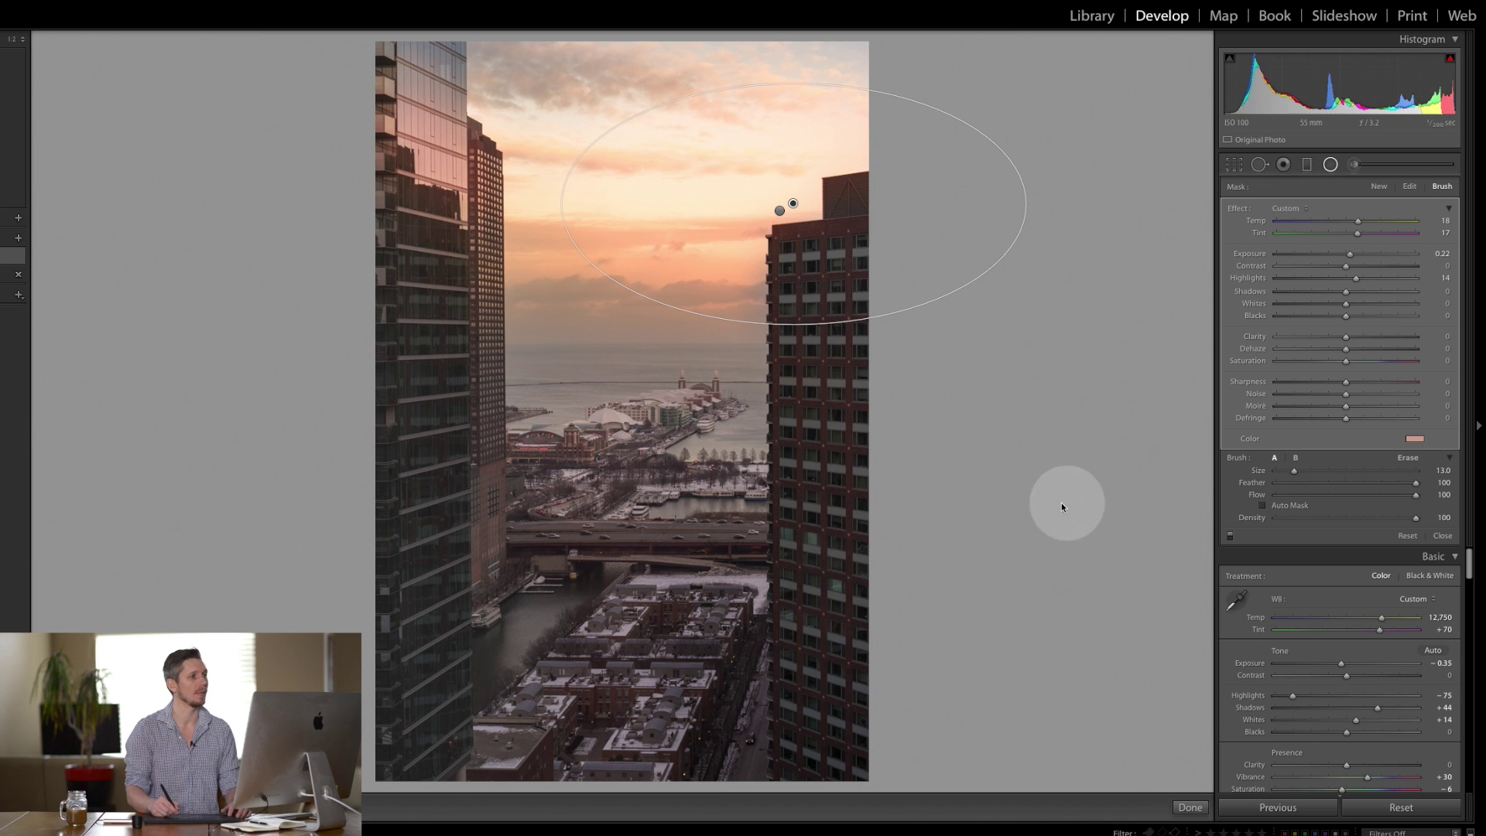
left_click_drag(1415, 518, 1343, 518)
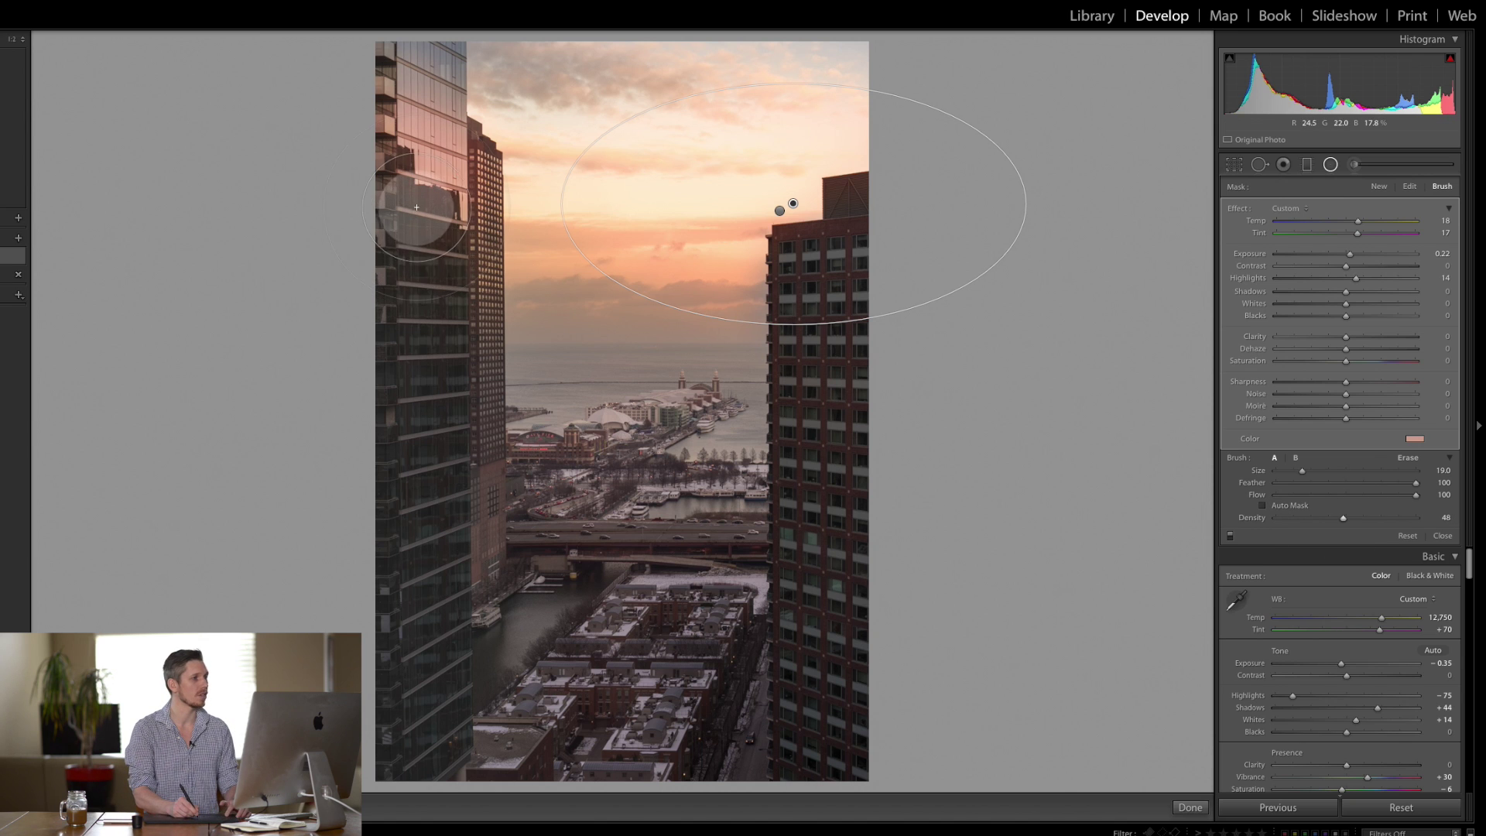
mouse_move(420, 209)
left_mouse_down()
mouse_move(464, 531)
mouse_move(444, 718)
mouse_move(376, 517)
mouse_move(327, 187)
mouse_move(347, 199)
mouse_move(342, 231)
mouse_move(381, 79)
mouse_move(403, 73)
mouse_move(433, 188)
left_mouse_up()
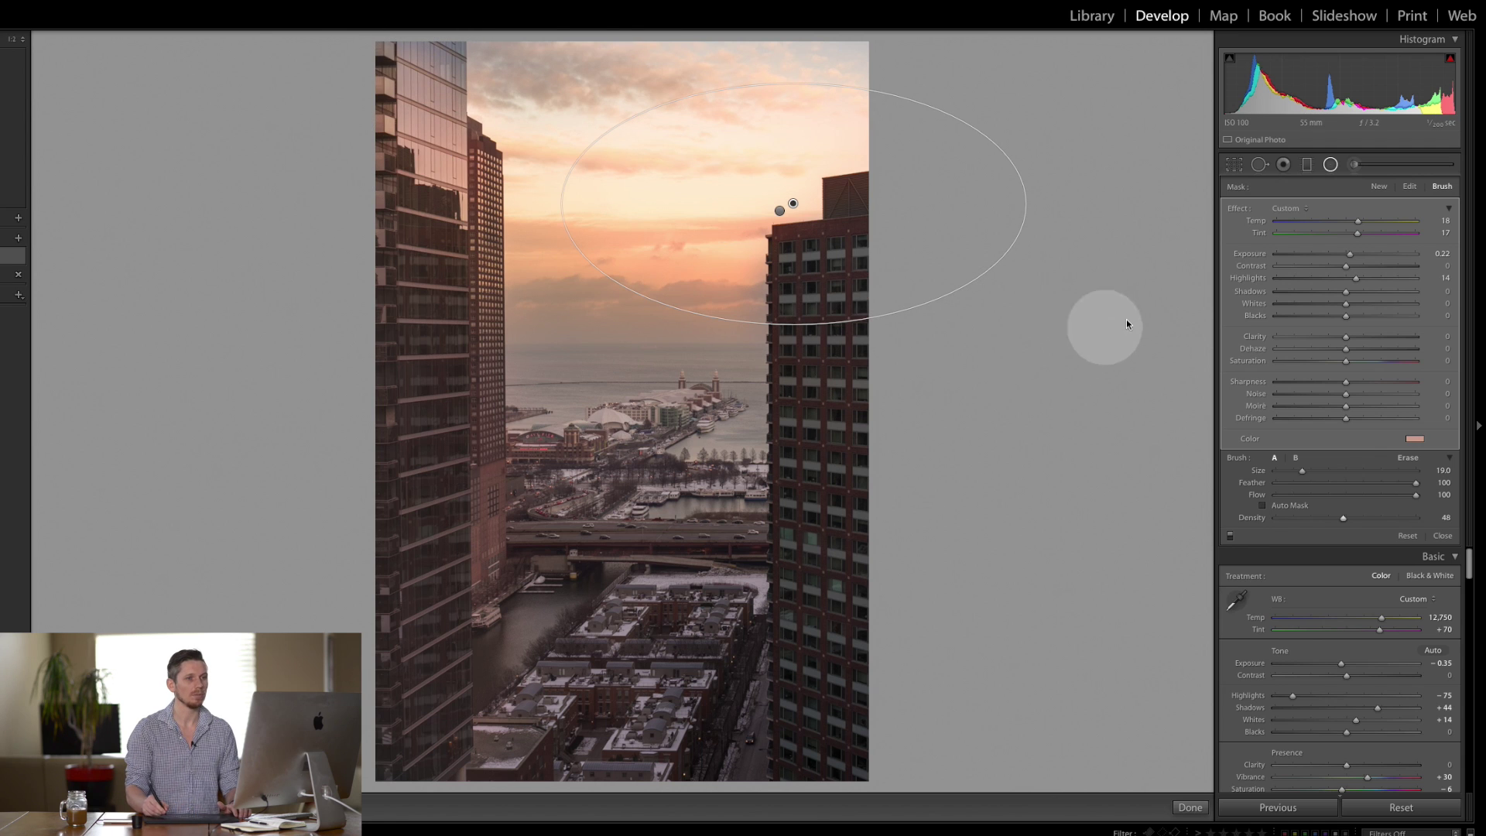
Step: Paint the larger radial filter's effect down the glass tower with the brush Flow set to 55
left_click(780, 210)
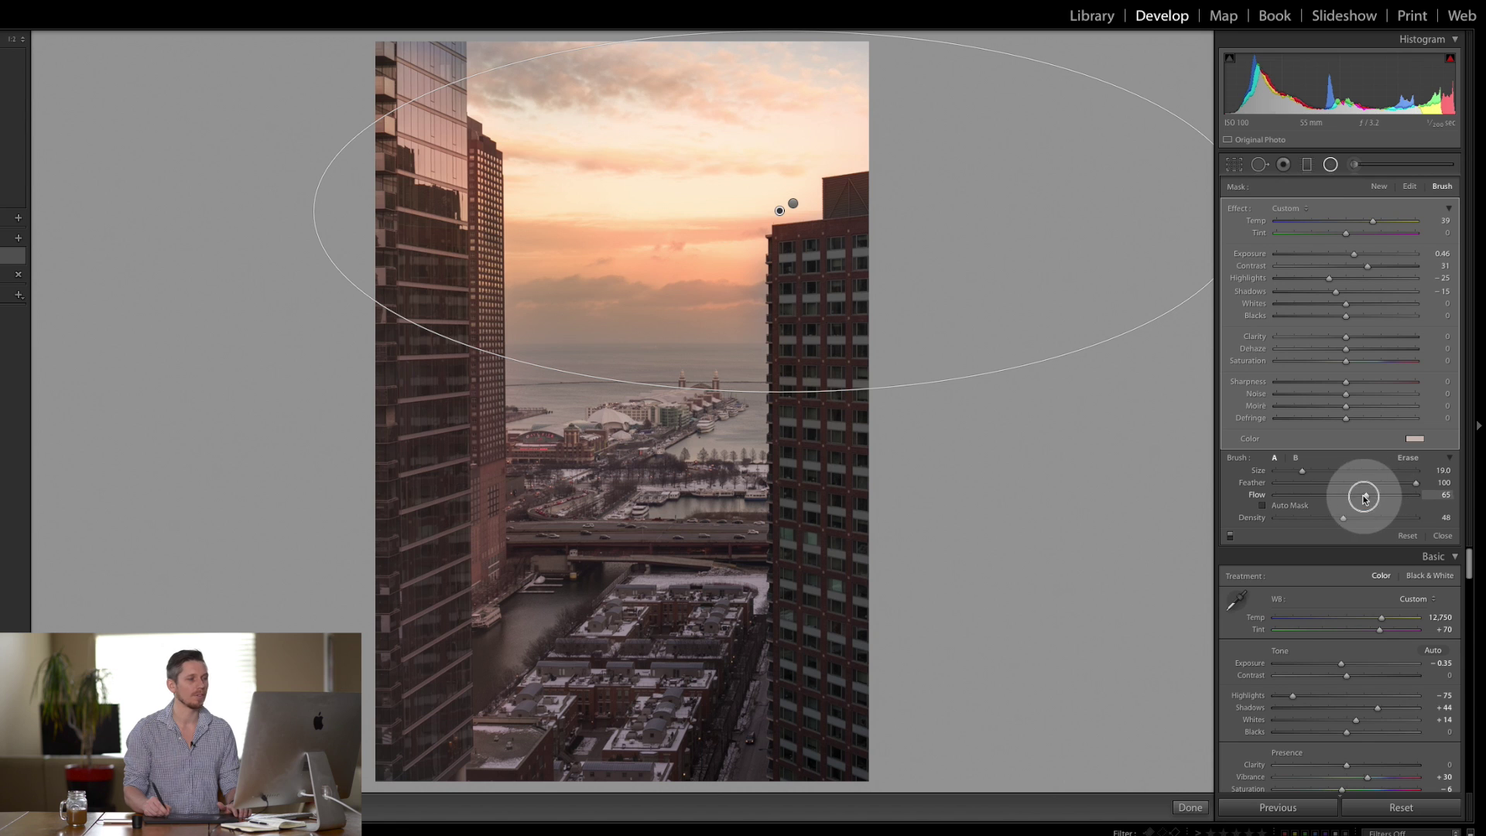
left_click_drag(1363, 499, 1350, 498)
mouse_move(433, 50)
left_mouse_down()
mouse_move(481, 322)
mouse_move(458, 427)
left_mouse_up()
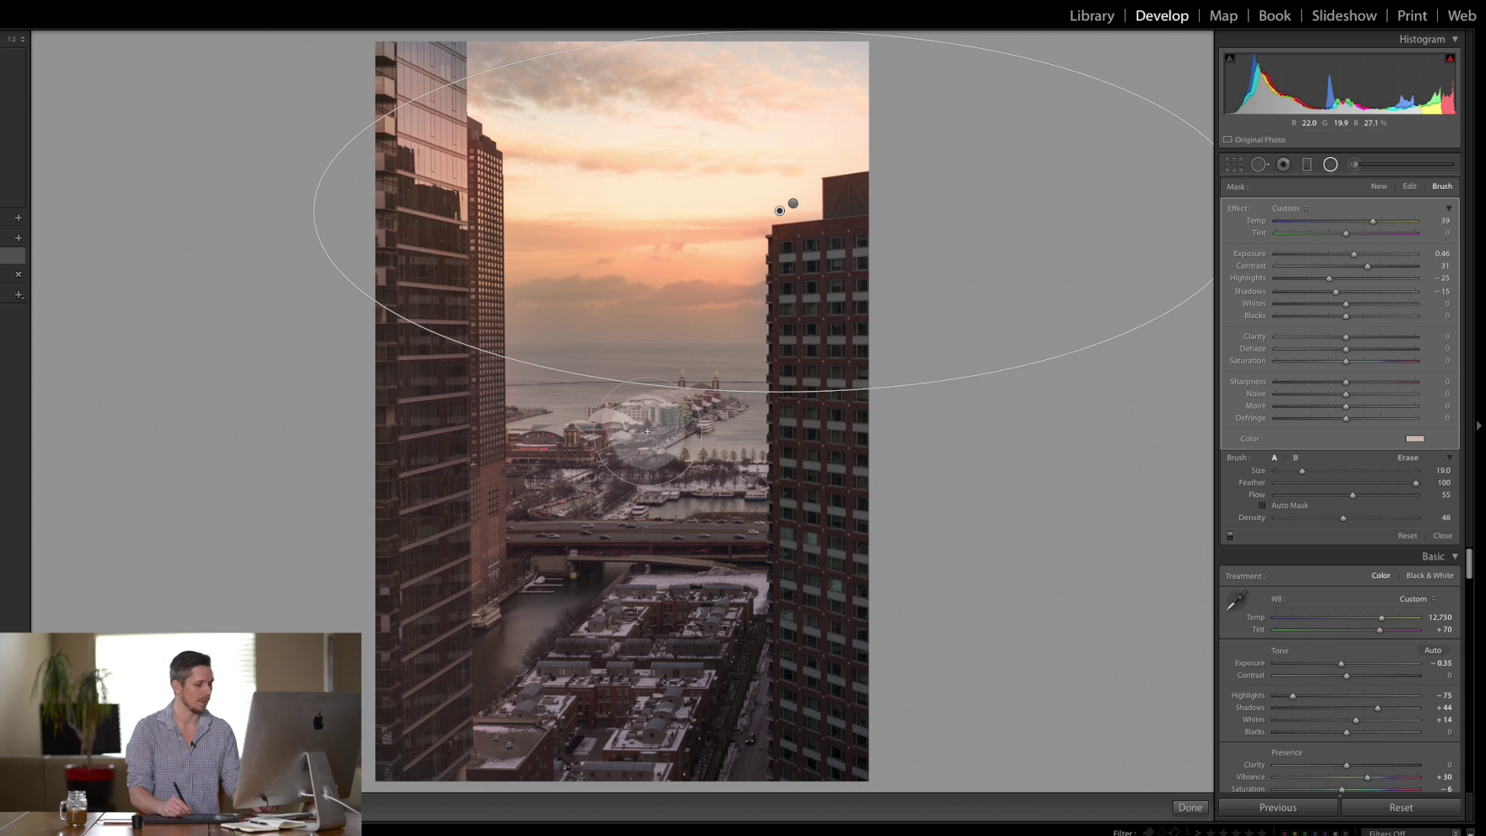
Step: Brush the larger radial filter's effect onto the Navy Pier buildings with a size 4 brush, raising its Flow to 88
key("z")
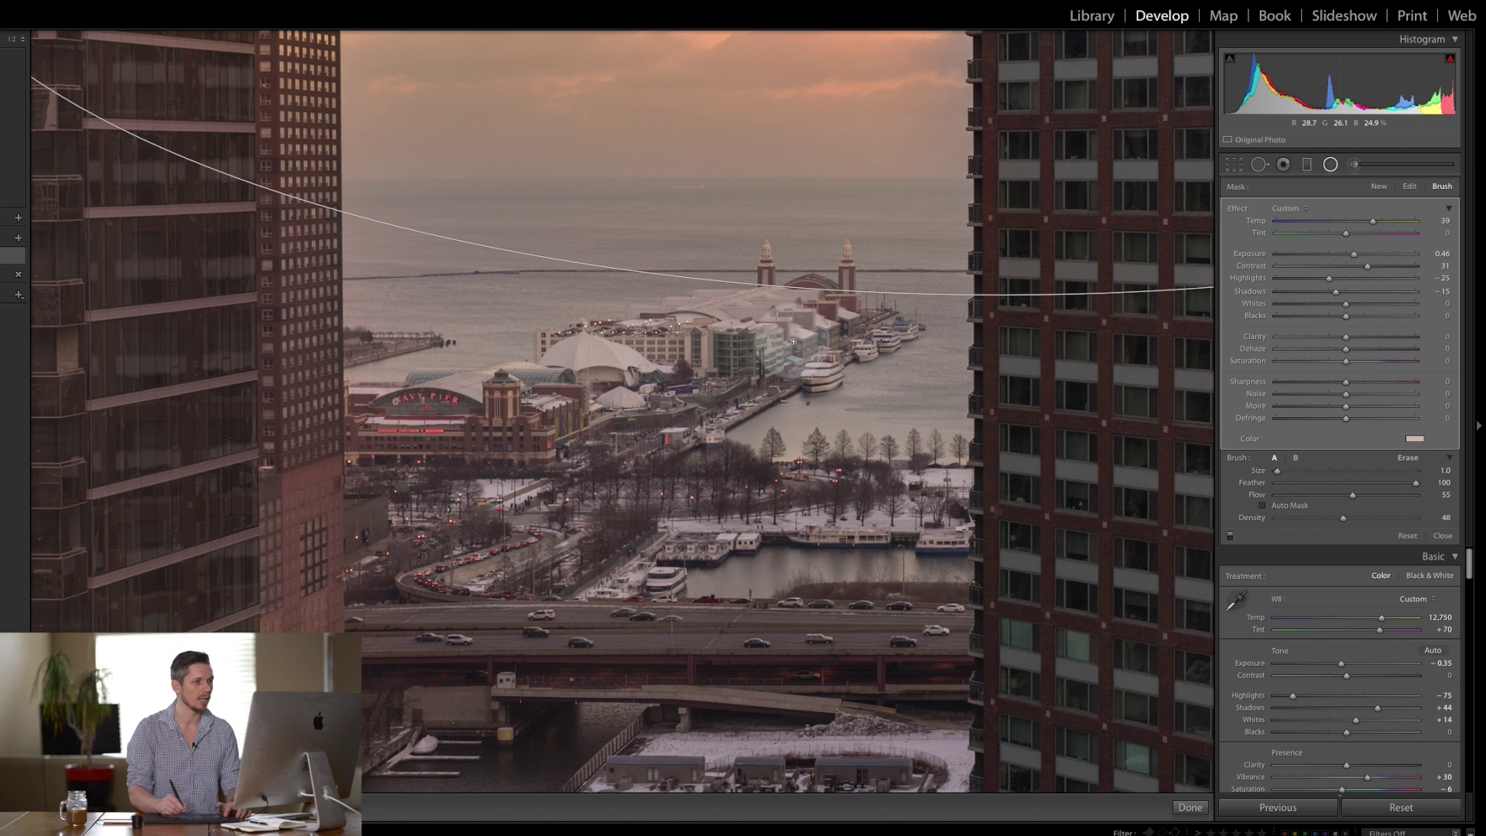
key("bracketright")
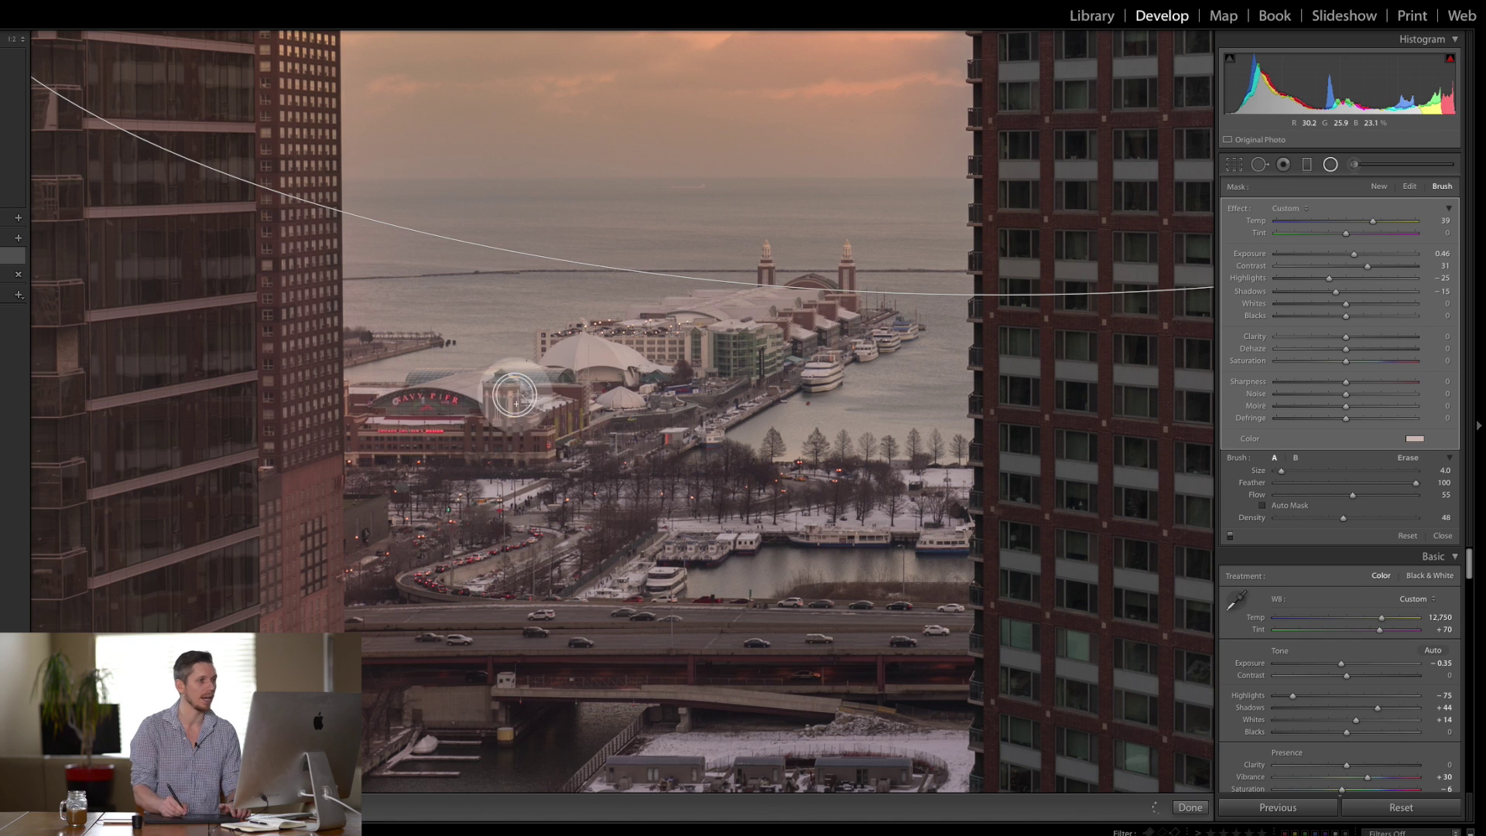
left_click(1398, 495)
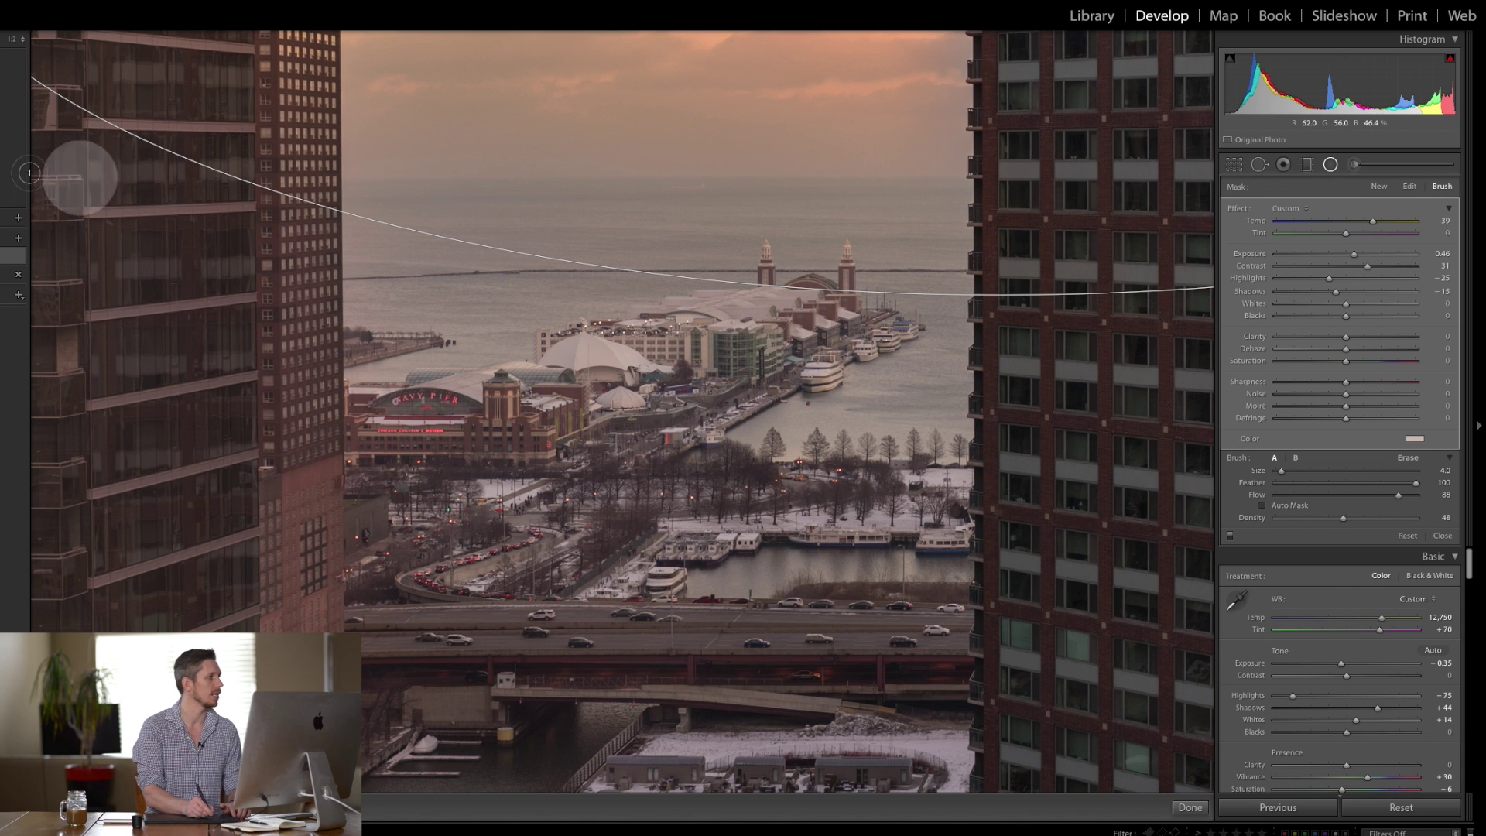
left_click(1, 38)
key("z")
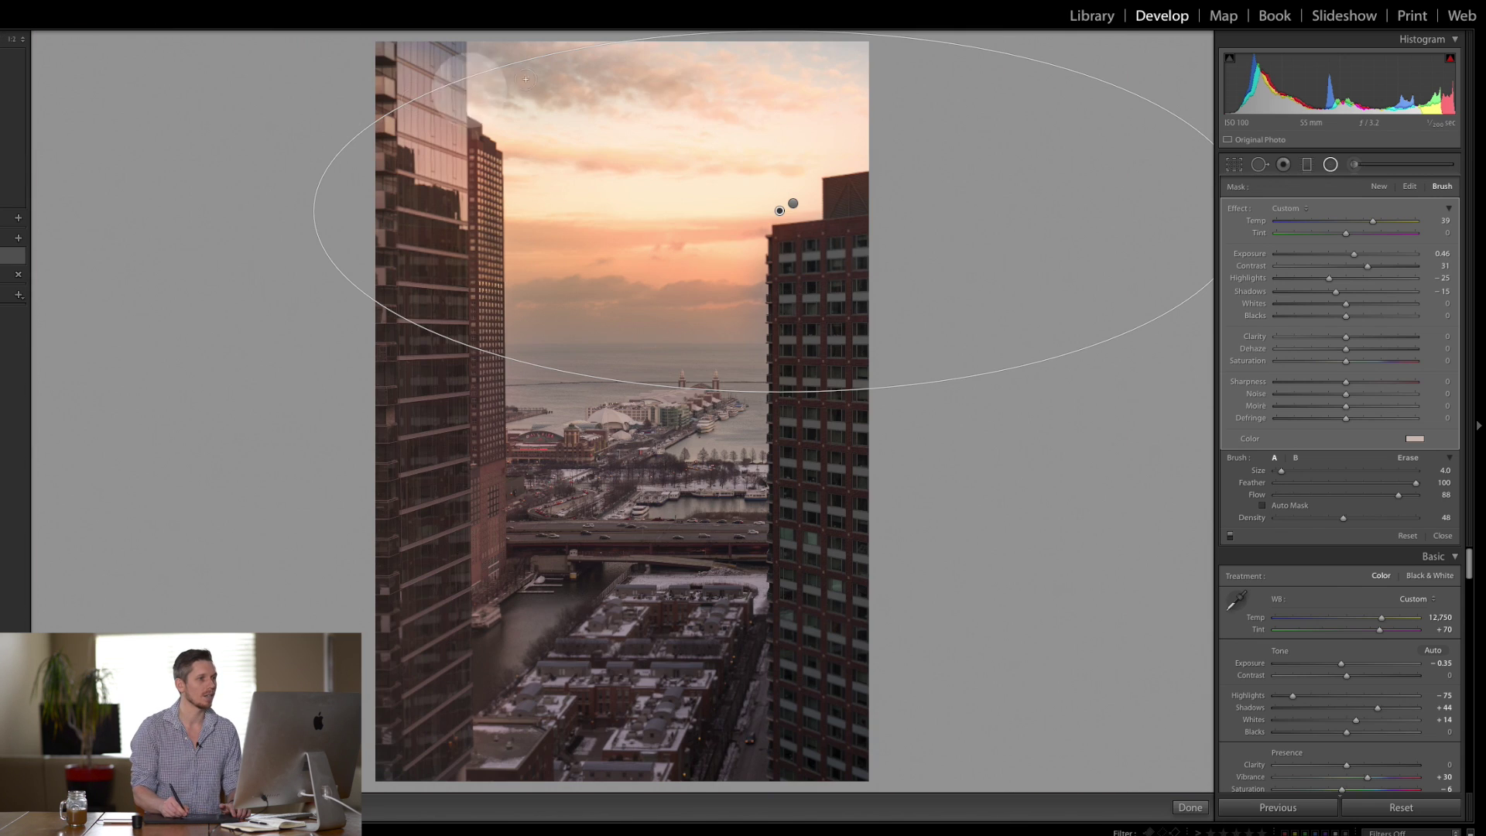
Step: Paint the smaller radial filter's effect over Navy Pier, the waterfront and the rooftops with Flow 71, reducing the brush to size 2
left_click(793, 204)
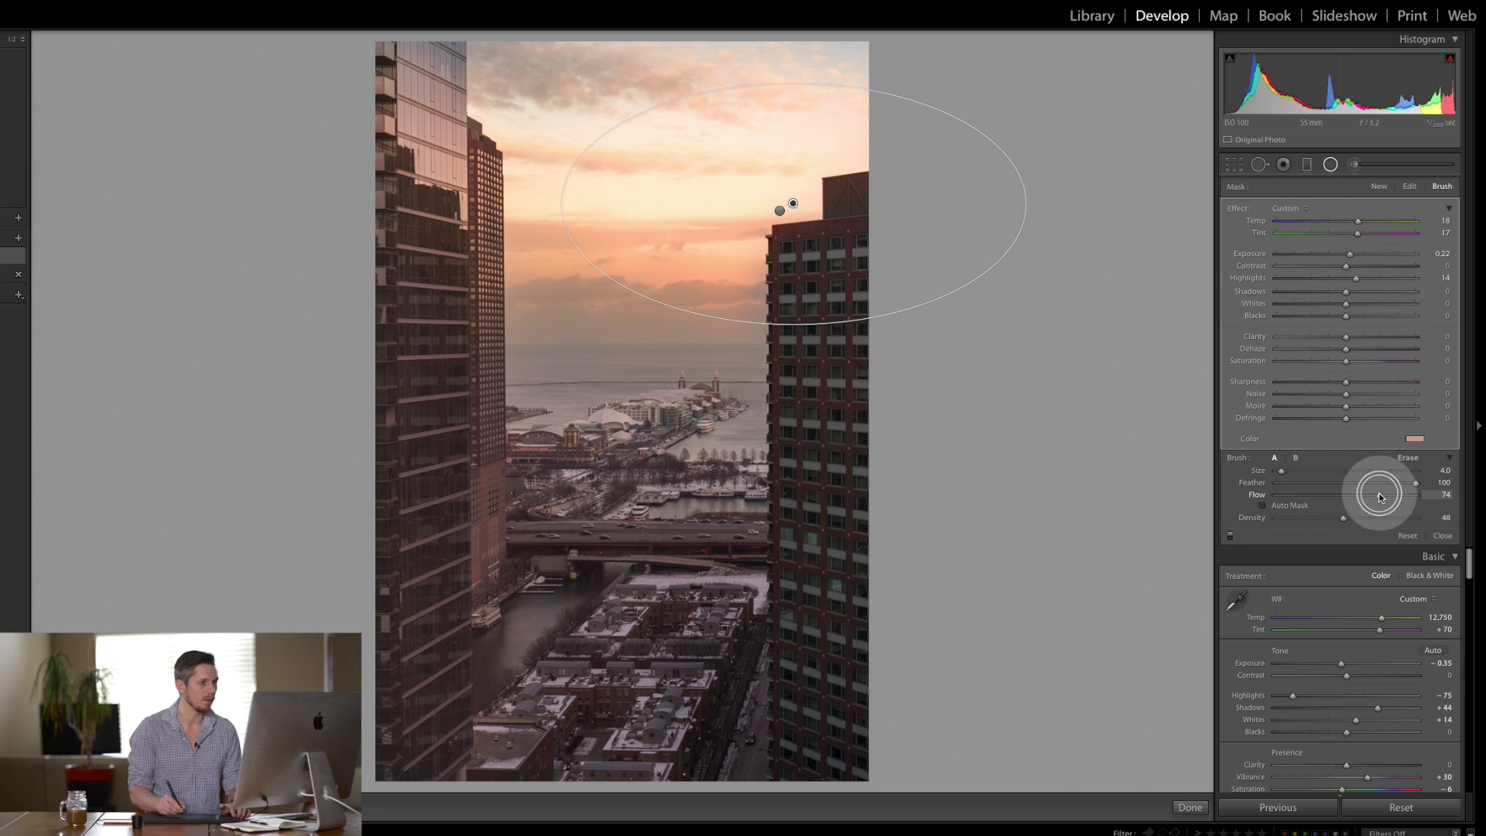
left_click_drag(1379, 497, 1374, 495)
key("h")
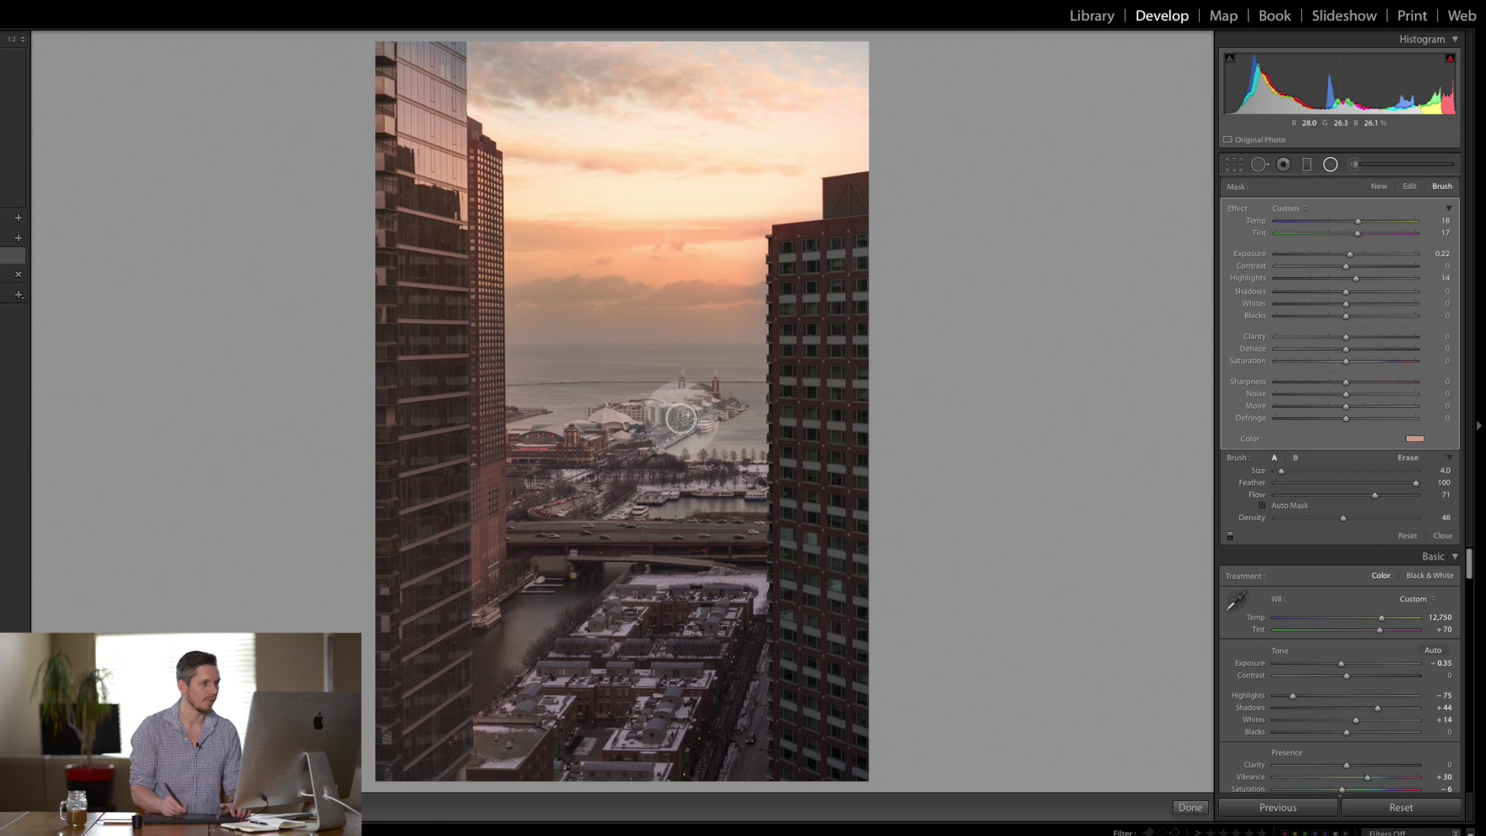
mouse_move(609, 441)
left_mouse_down()
mouse_move(630, 454)
mouse_move(641, 526)
left_mouse_up()
key("bracketleft")
key("bracketleft")
left_click_drag(687, 609, 670, 654)
mouse_move(764, 481)
left_mouse_down()
mouse_move(719, 494)
mouse_move(667, 433)
left_mouse_up()
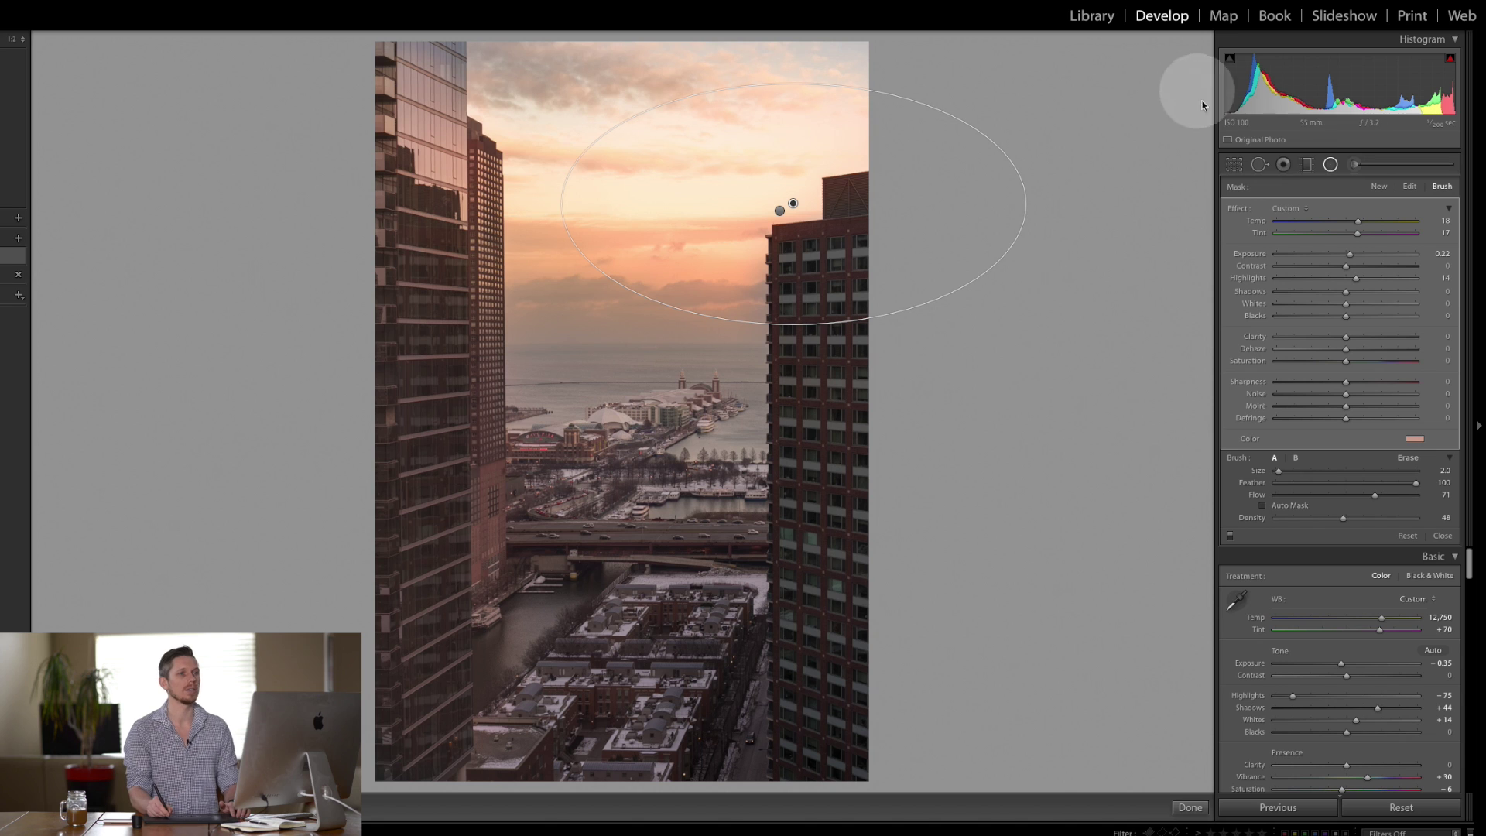
left_click(1330, 164)
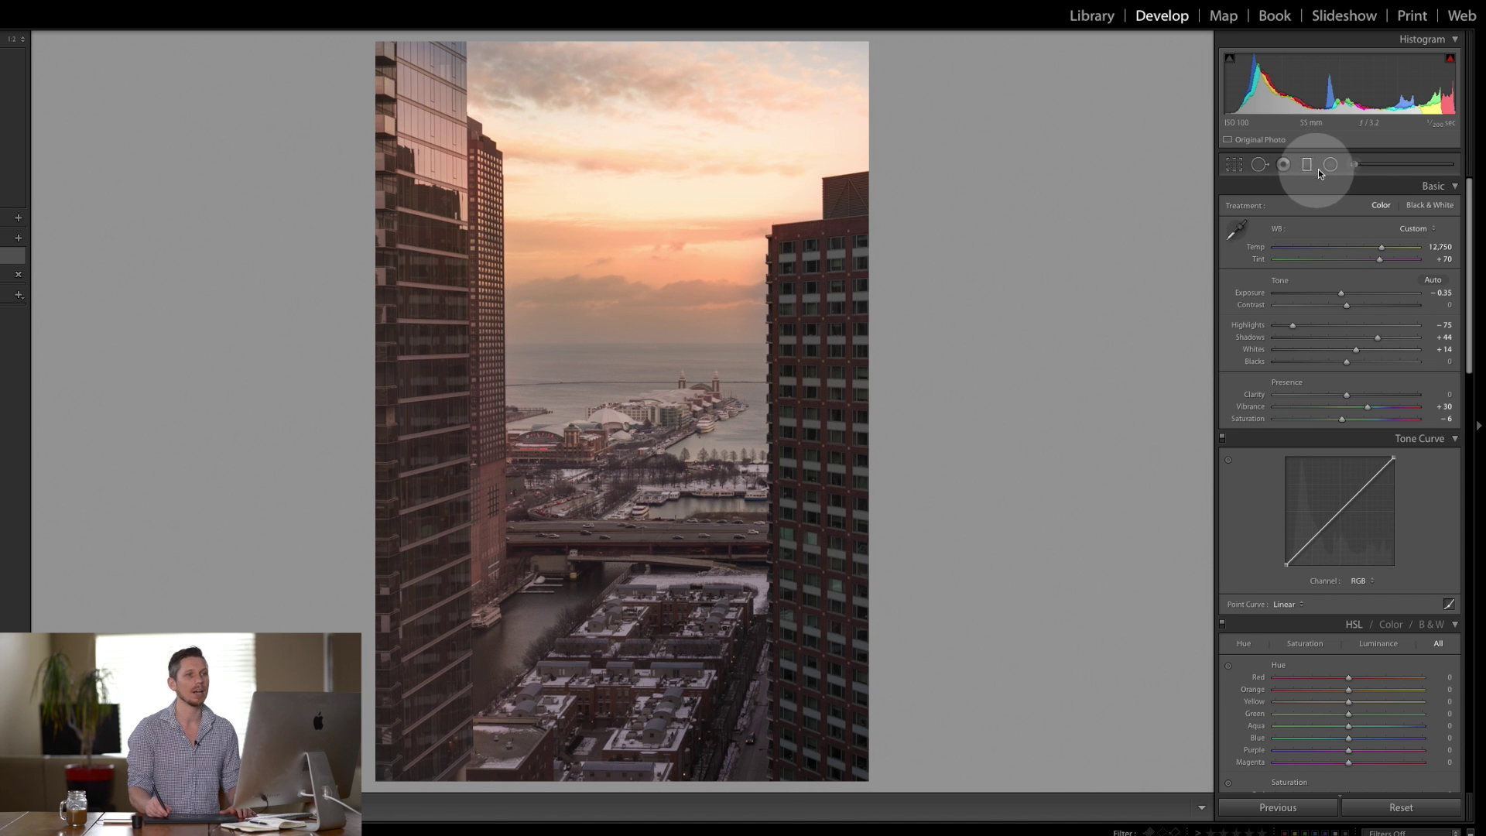
Step: Start an Adjustment Brush with Temp 43, Exposure 0.19 and Highlights 6, and paint across the rooftops and river at size 3
left_click(1353, 165)
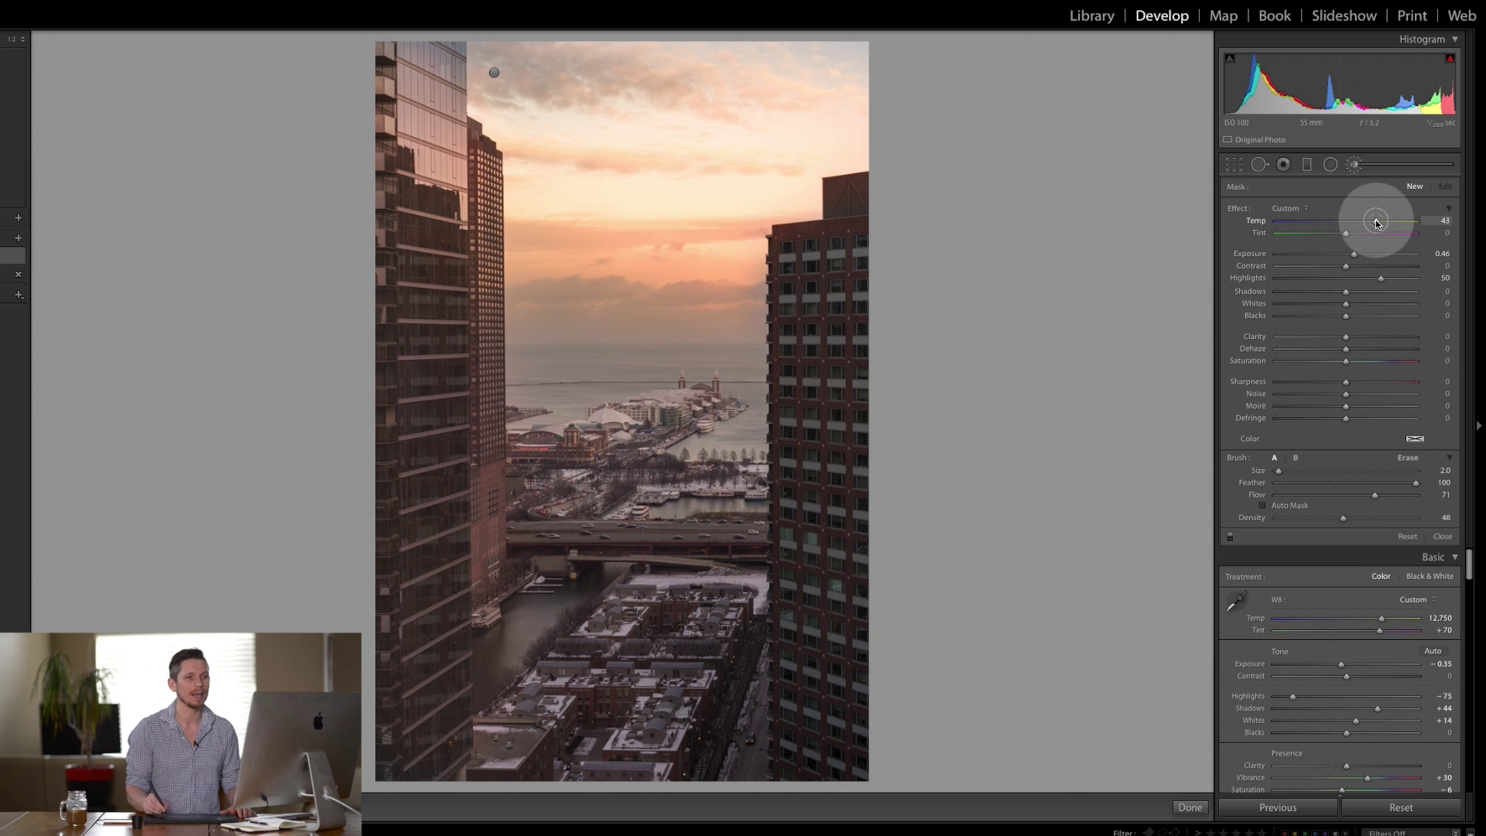
mouse_move(1353, 254)
left_mouse_down()
mouse_move(1363, 279)
mouse_move(1342, 281)
left_mouse_up()
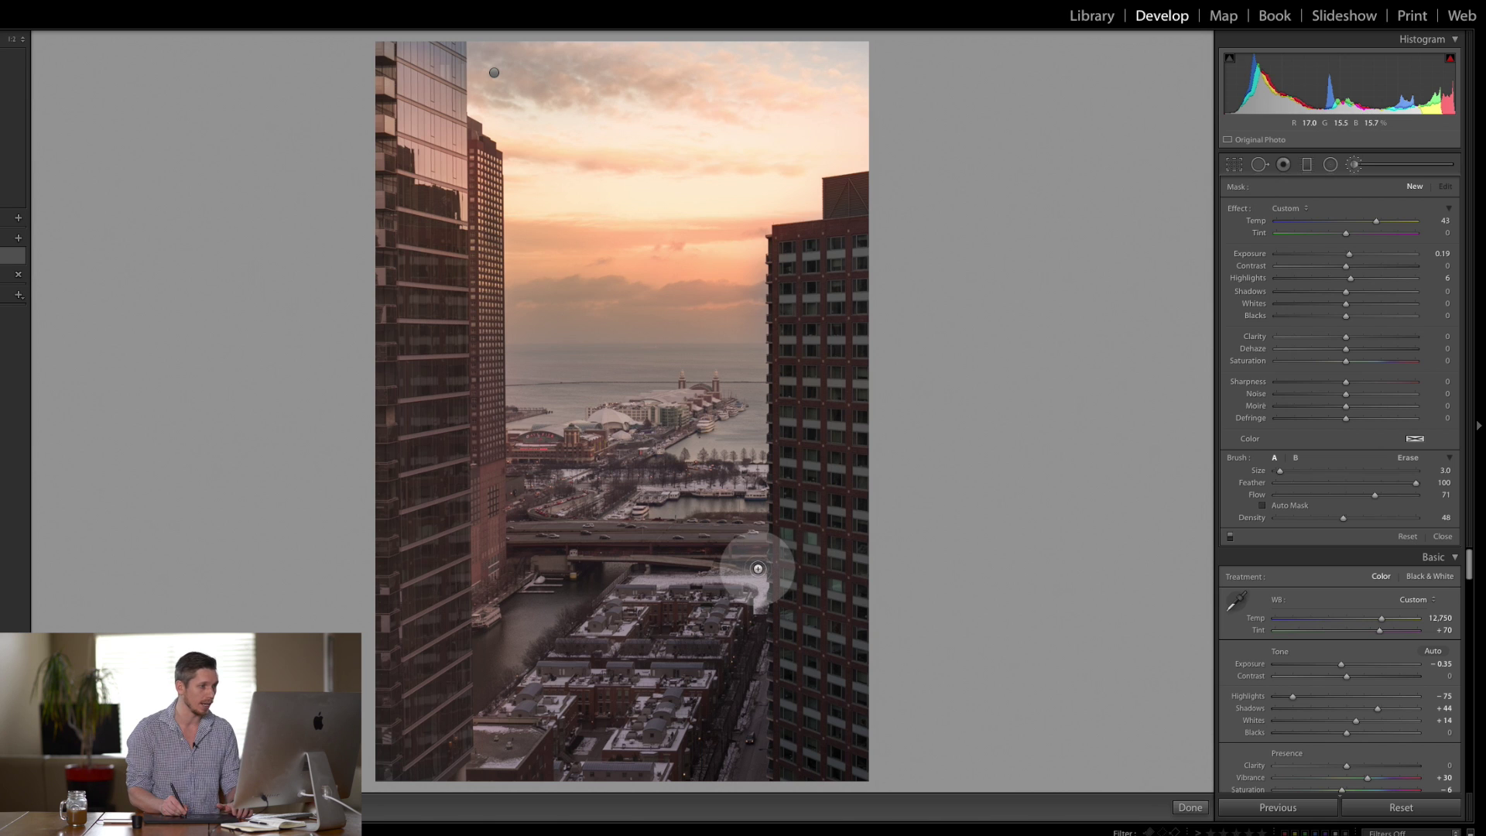
mouse_move(760, 570)
left_mouse_down()
mouse_move(466, 683)
mouse_move(503, 660)
mouse_move(533, 622)
left_mouse_up()
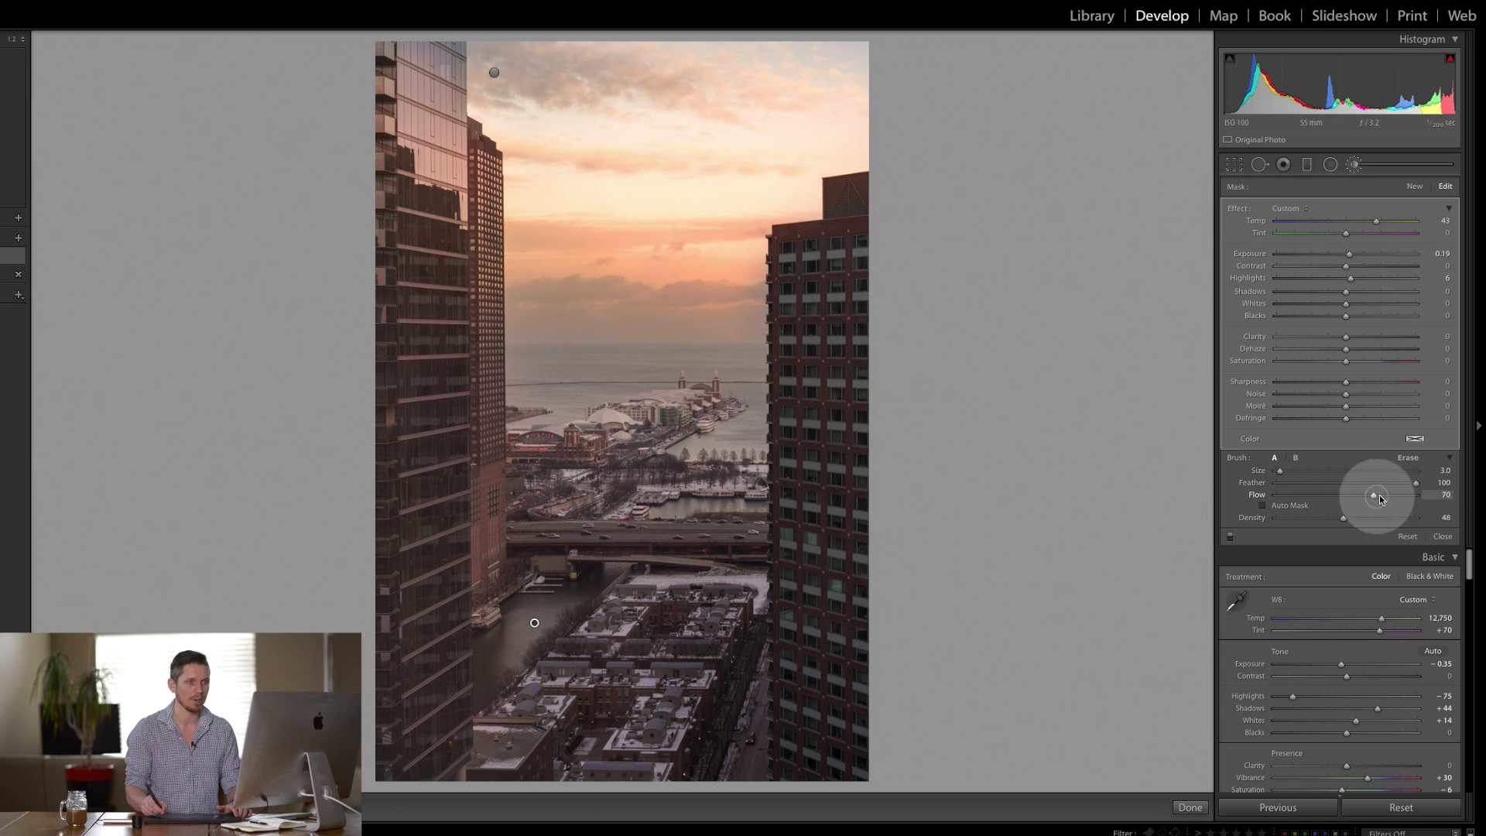
Step: Raise the brush adjustment's Exposure to 2.66 and Flow to 100, and paint the river, bridge, waterfront and rooftops at size 6
left_click_drag(1375, 496, 1427, 495)
left_click_drag(1349, 253, 1392, 253)
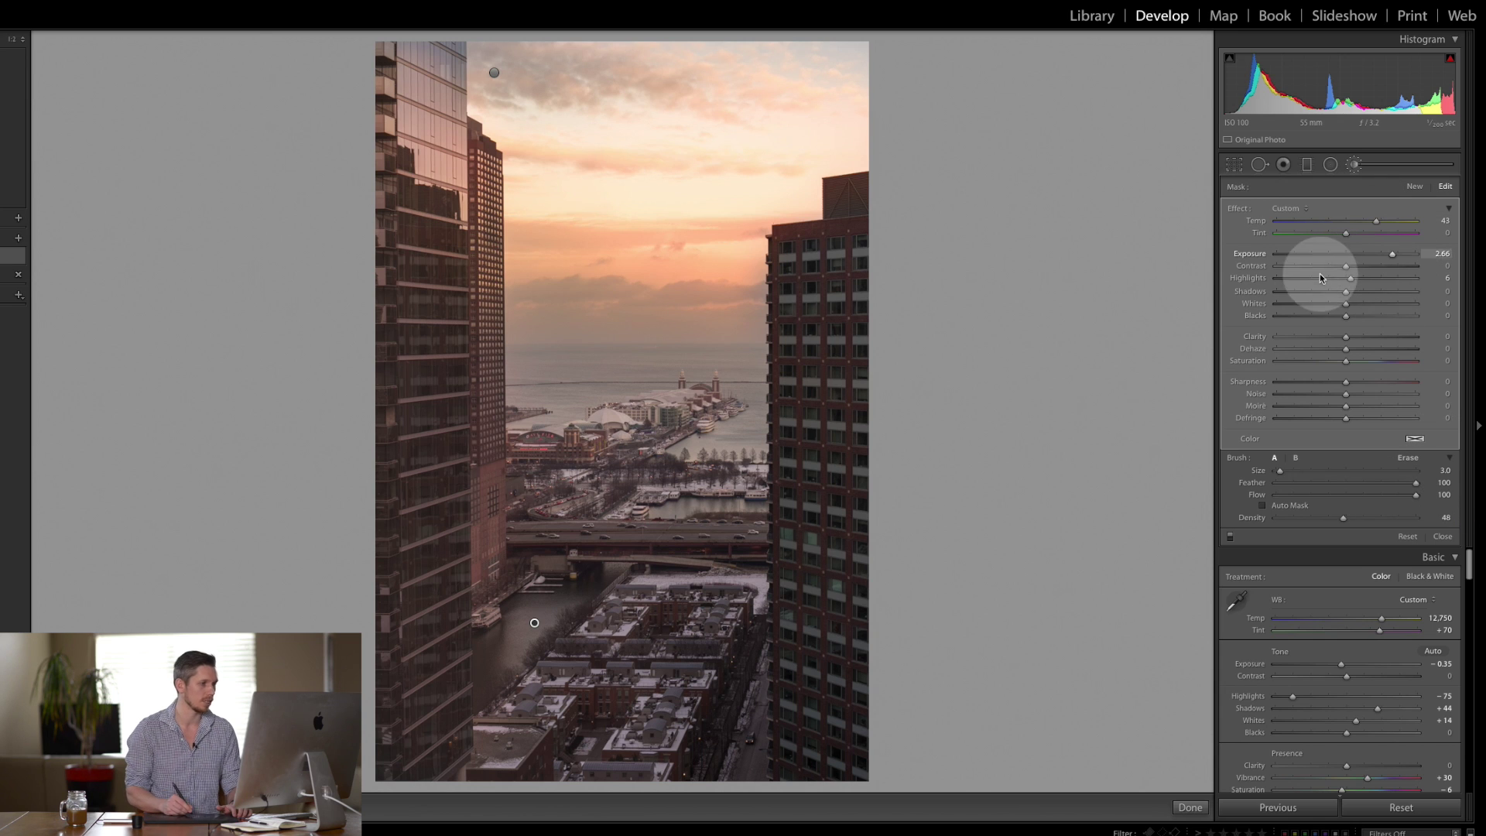
key("bracketright")
left_click_drag(489, 675, 738, 558)
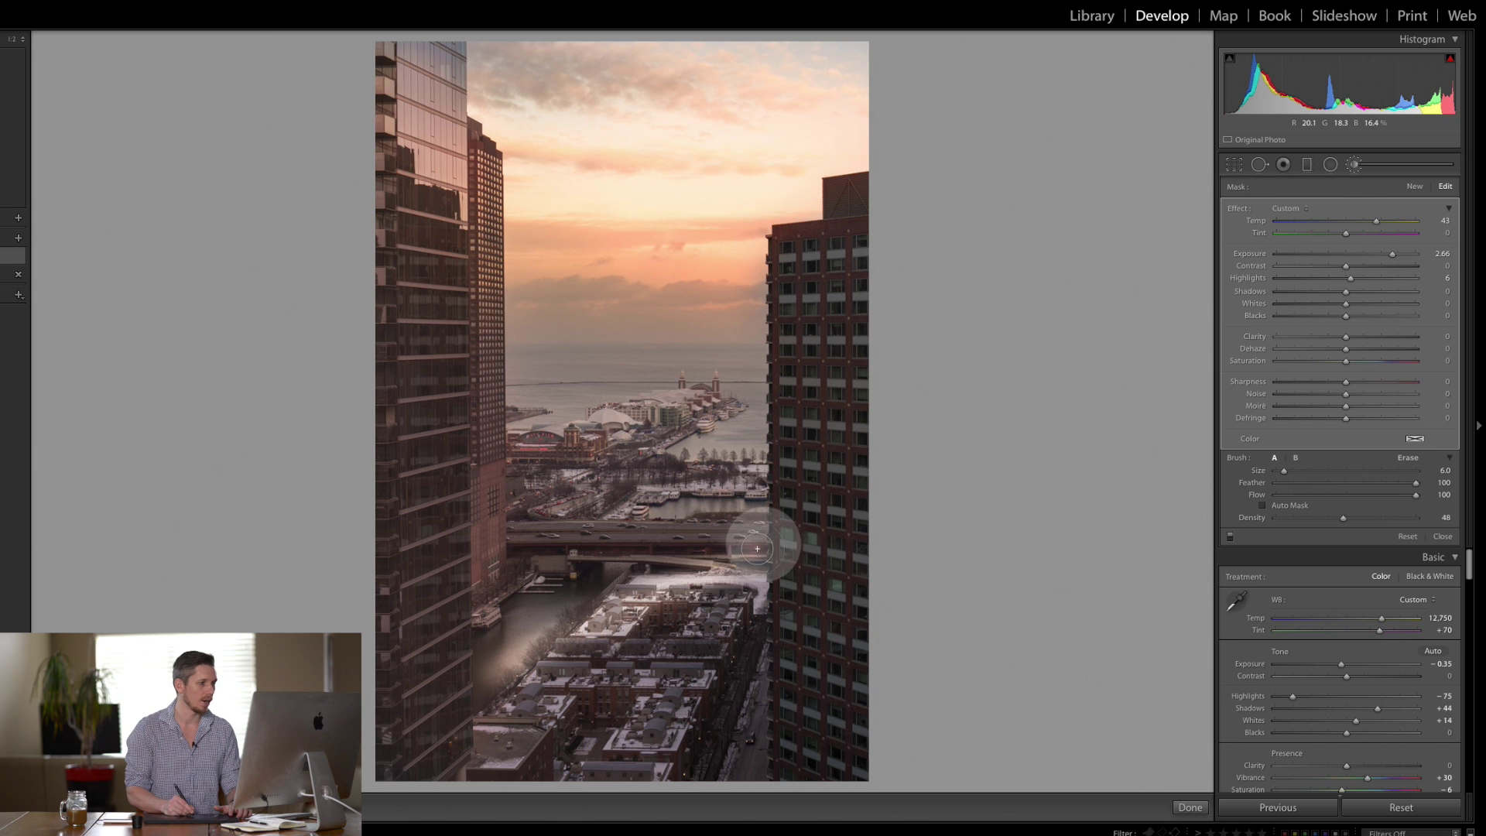
left_click_drag(517, 593, 581, 551)
mouse_move(670, 498)
left_mouse_down()
mouse_move(713, 483)
mouse_move(754, 520)
mouse_move(738, 543)
mouse_move(711, 528)
mouse_move(588, 575)
mouse_move(686, 622)
mouse_move(664, 640)
left_mouse_up()
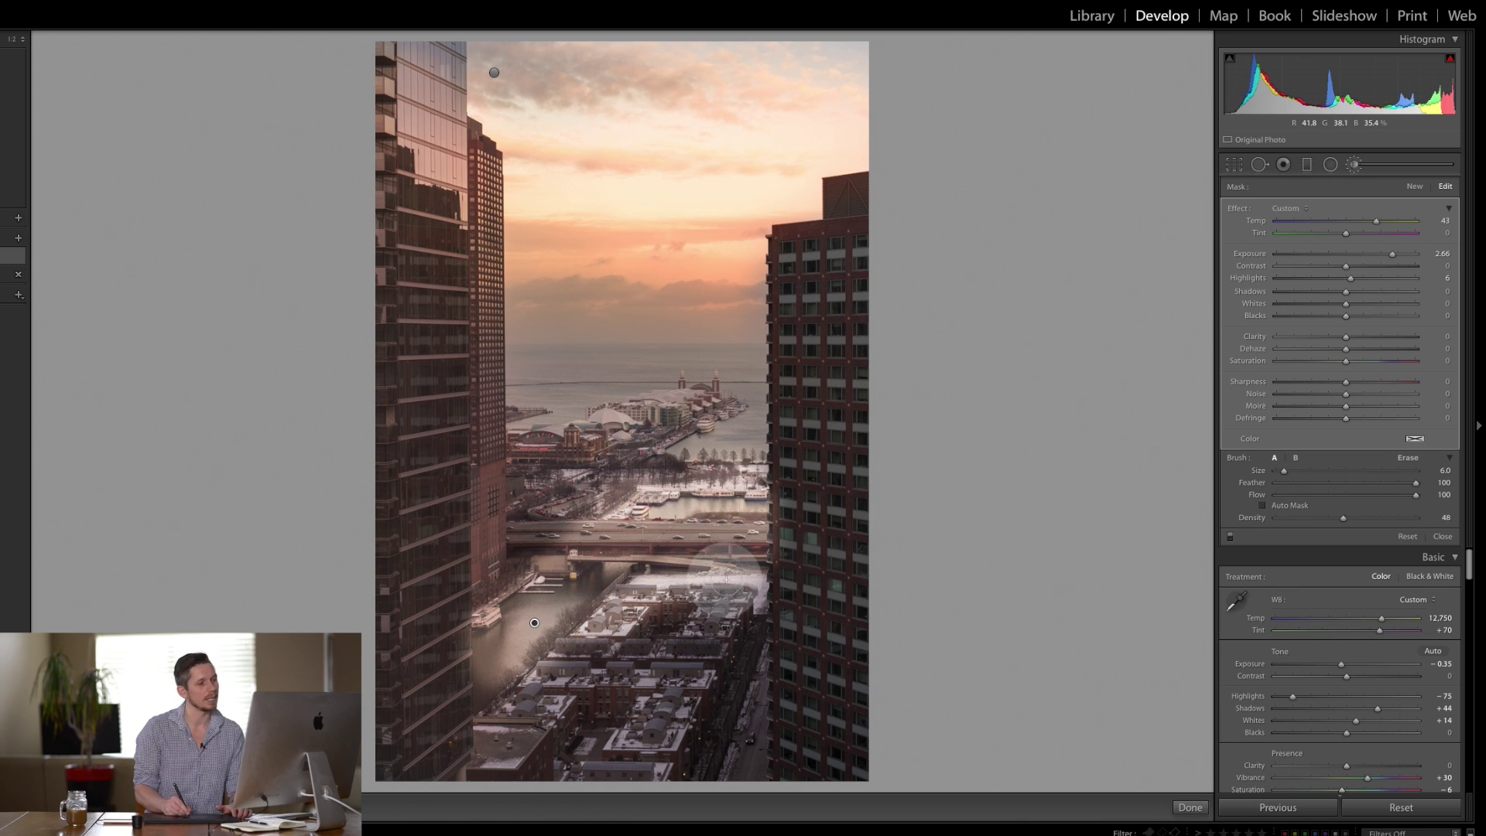
mouse_move(553, 664)
left_mouse_down()
mouse_move(473, 701)
mouse_move(490, 658)
mouse_move(639, 589)
mouse_move(467, 710)
mouse_move(641, 604)
left_mouse_up()
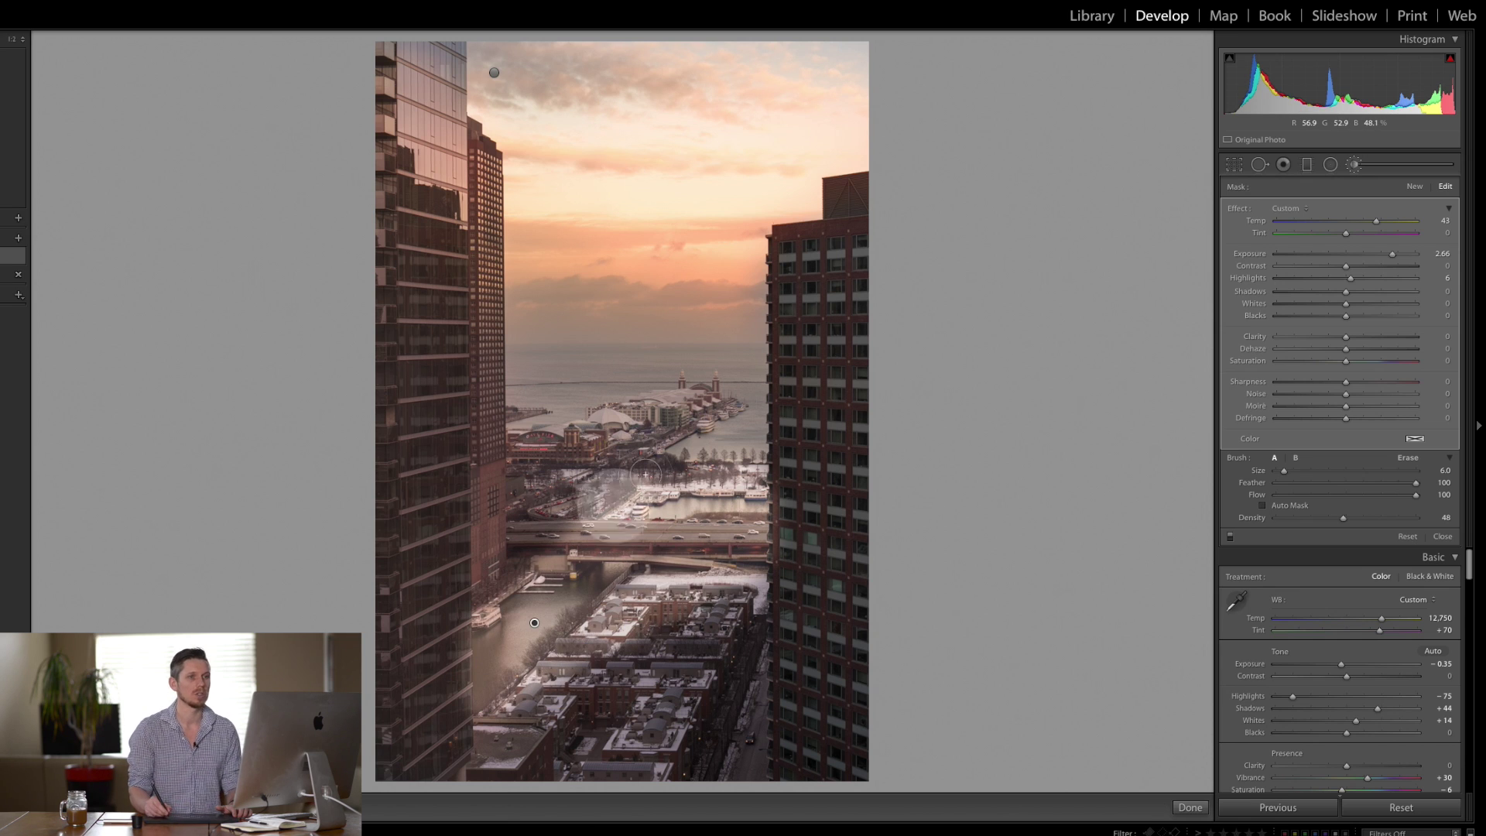
Step: Set the brush adjustment's Exposure to 0.03, Contrast to 13 and Shadows to 33, with a hue 32 color overlay at 17% saturation
left_click(1346, 258)
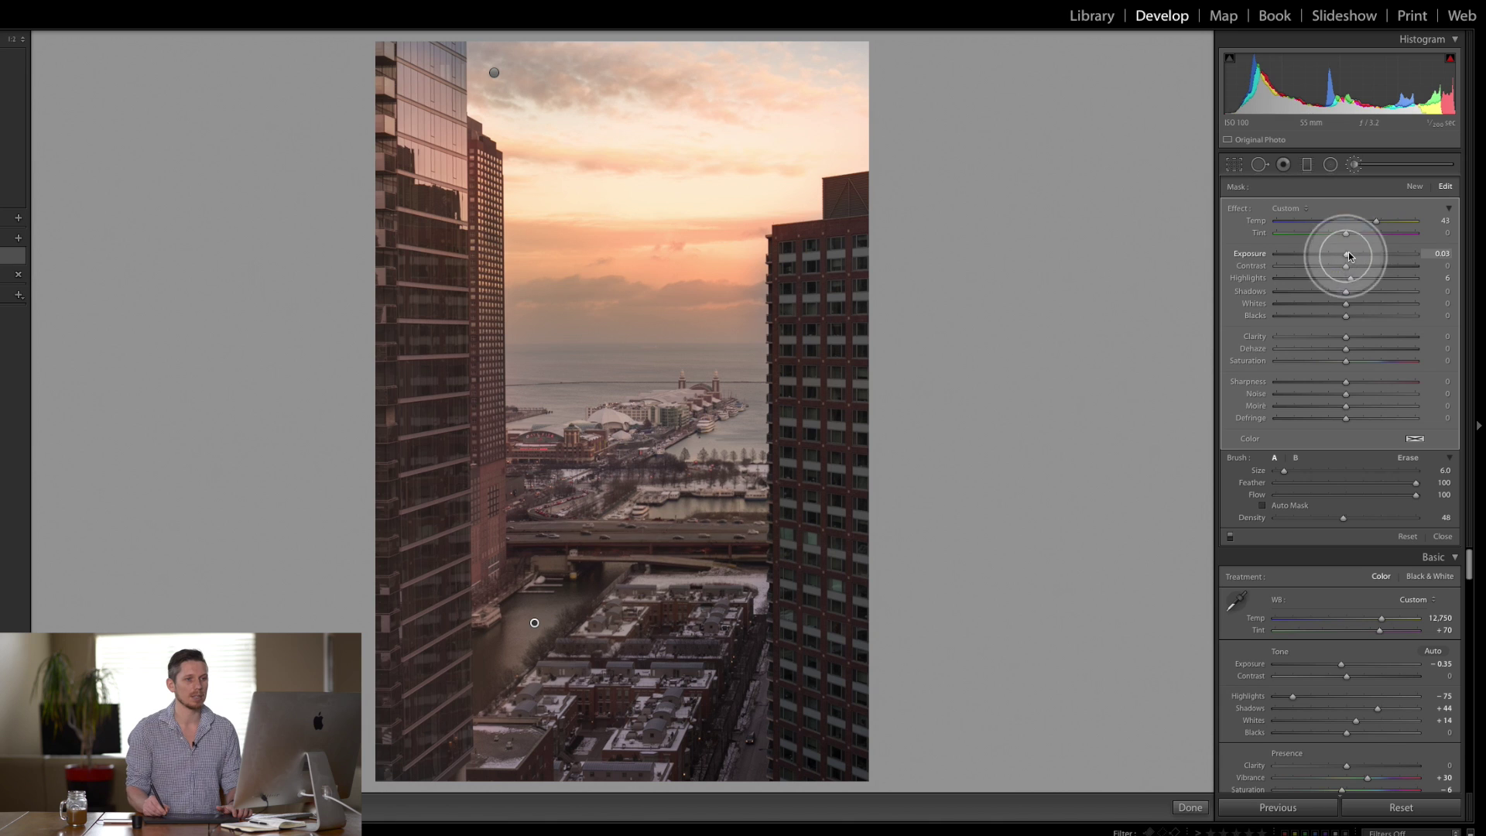
left_click(1415, 438)
mouse_move(1173, 480)
left_mouse_down()
mouse_move(1149, 487)
mouse_move(1162, 489)
left_mouse_up()
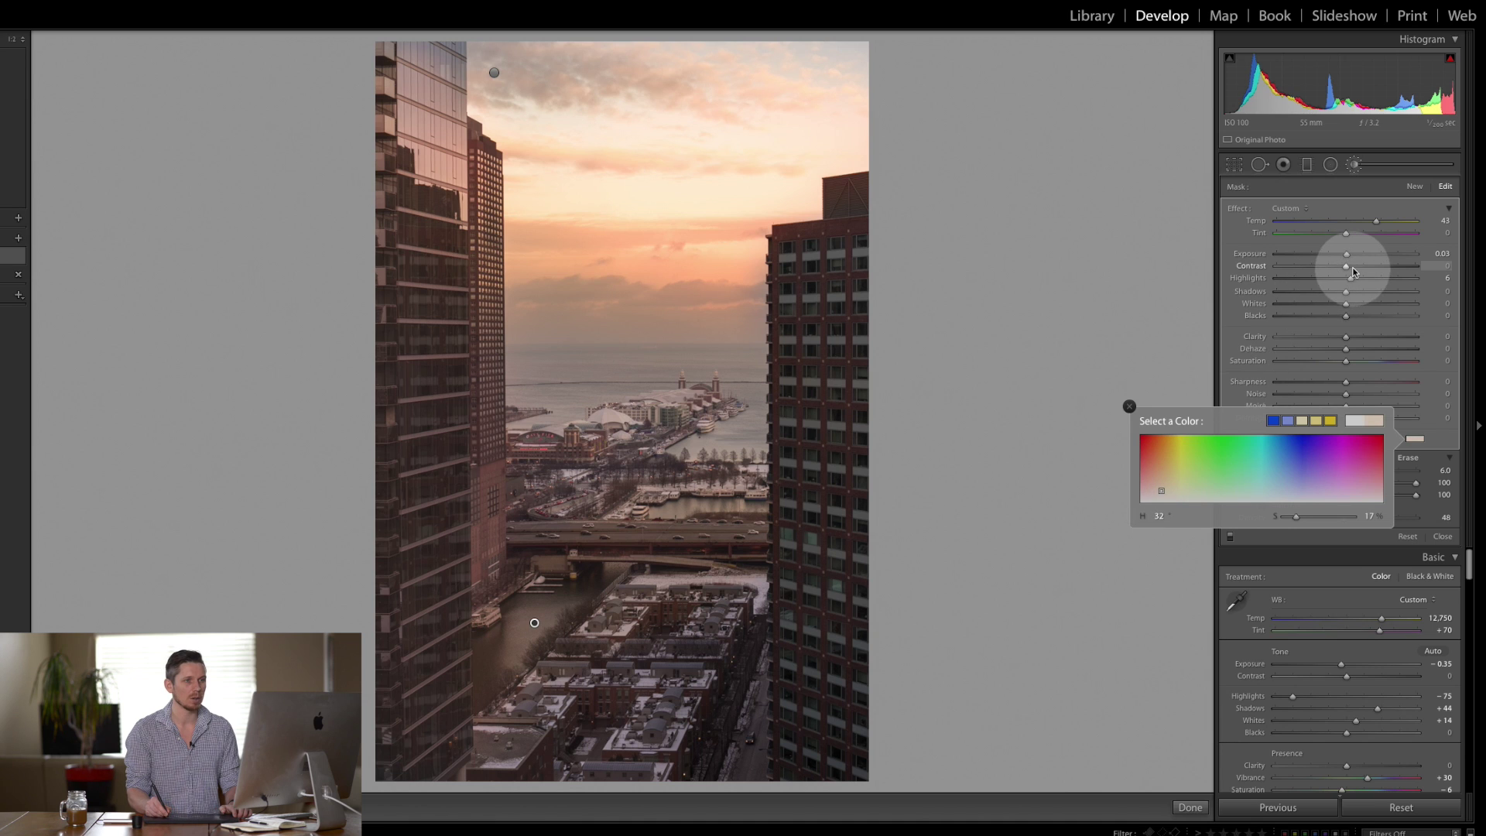
left_click(1355, 269)
left_click_drag(1341, 292, 1368, 292)
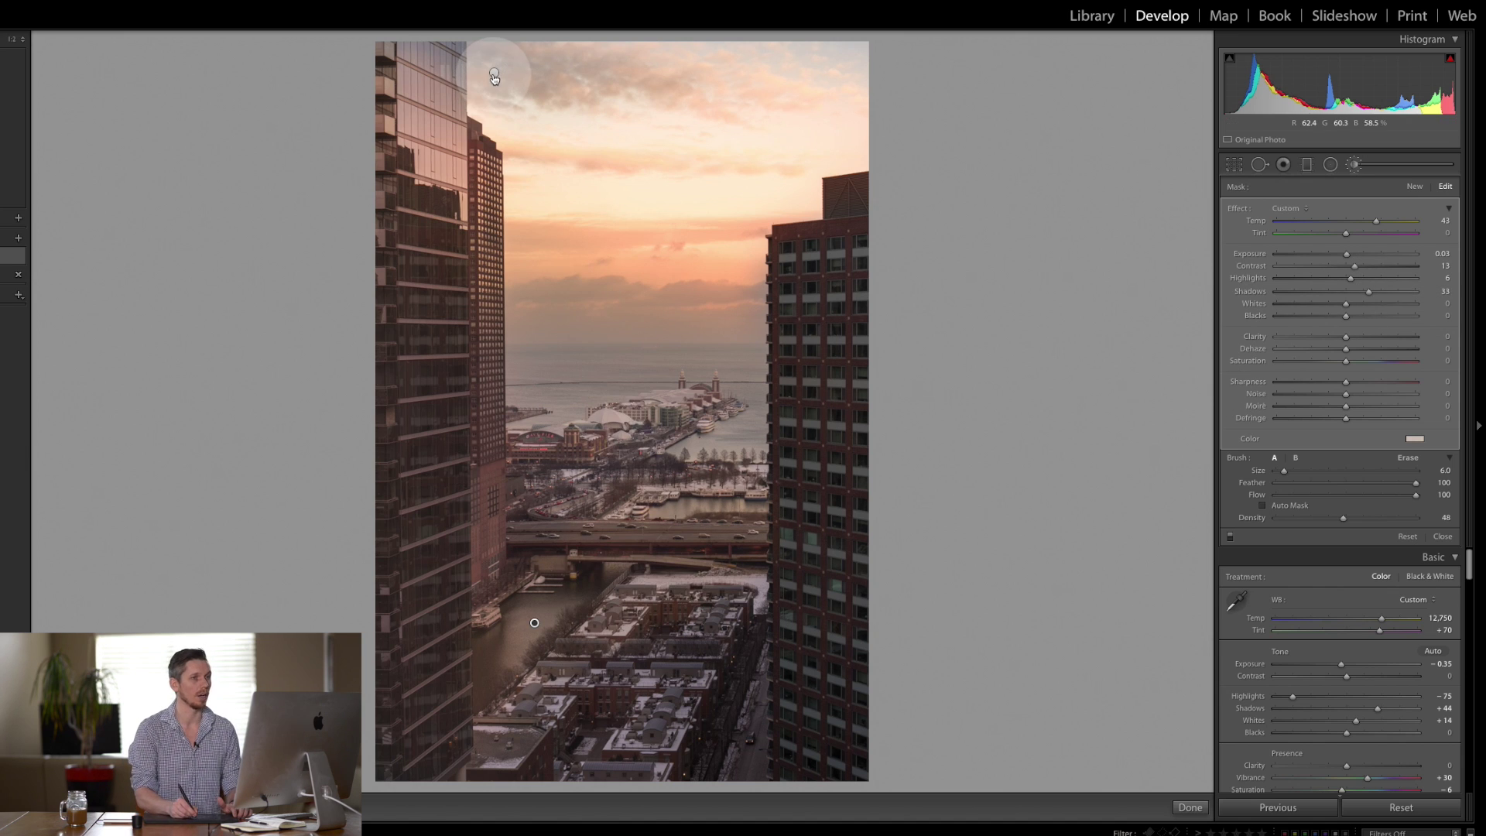
Step: Create a new brush adjustment with Temp 20, Exposure −0.06 and a hue 11 color overlay at 17% saturation
left_click(1414, 188)
left_click_drag(1377, 221, 1359, 222)
left_click_drag(1416, 444, 1171, 491)
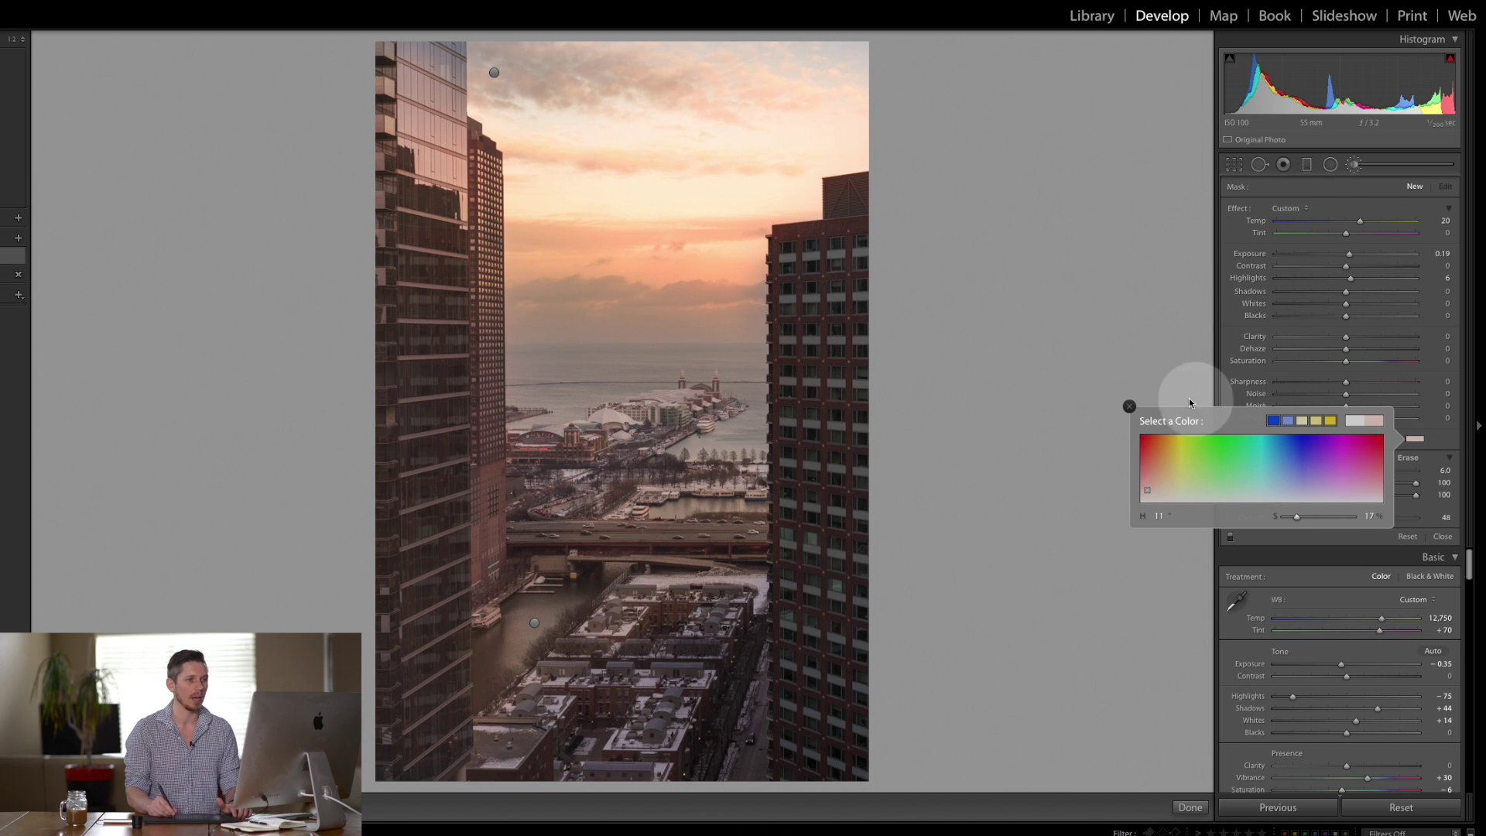
left_click(1129, 406)
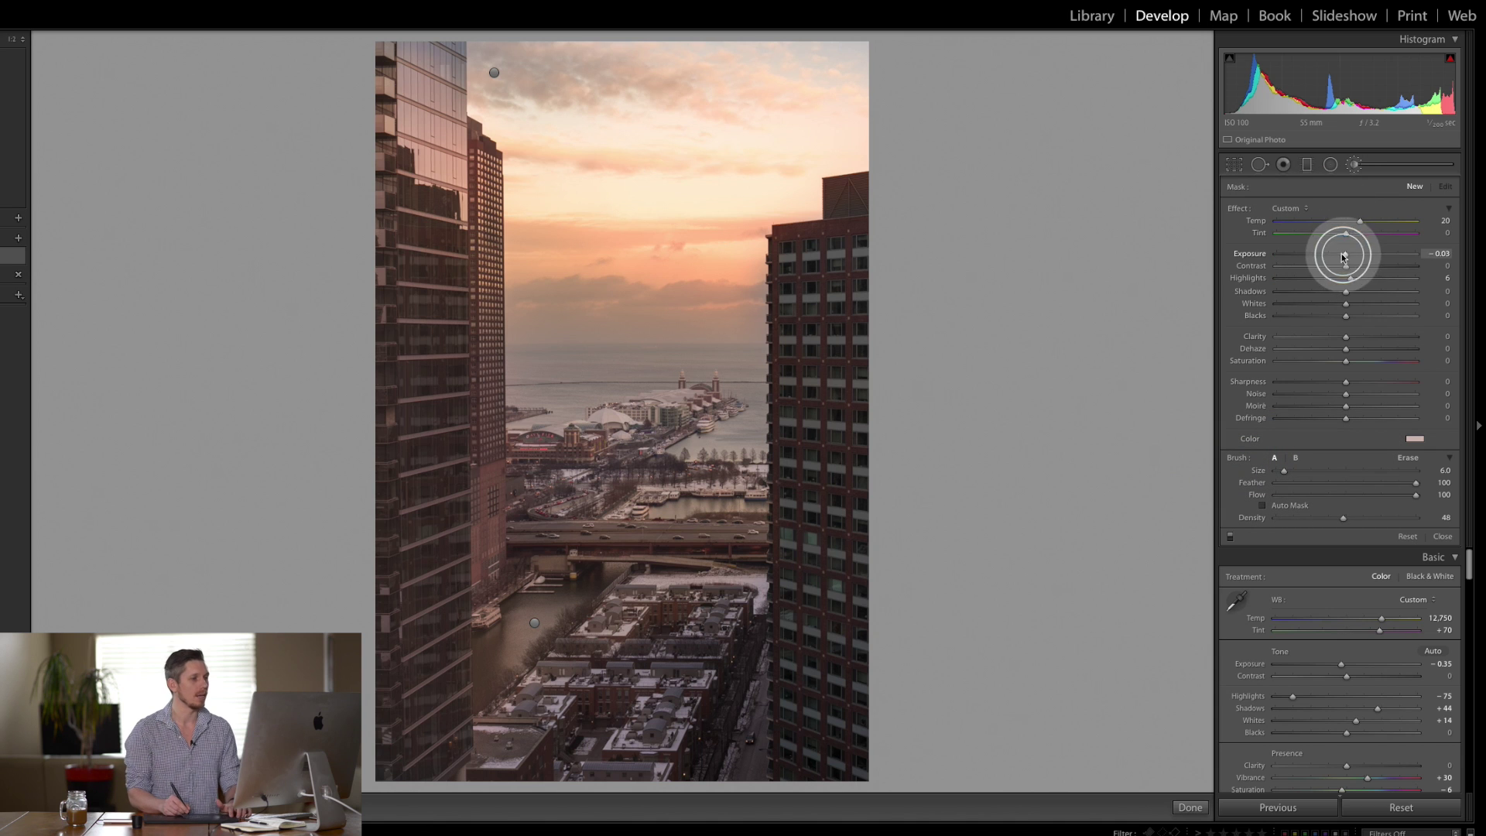
left_click_drag(1344, 256, 1343, 256)
Step: Enlarge the brush to size 9, paint the new adjustment from the bridge area over the lower city, and finish brushing
key("bracketright")
key("bracketright")
key("bracketright")
mouse_move(688, 573)
left_mouse_down()
mouse_move(644, 590)
mouse_move(624, 552)
mouse_move(546, 589)
mouse_move(495, 681)
mouse_move(549, 547)
mouse_move(646, 497)
mouse_move(754, 473)
mouse_move(733, 483)
mouse_move(759, 557)
mouse_move(729, 586)
mouse_move(549, 672)
mouse_move(607, 567)
mouse_move(967, 668)
left_mouse_up()
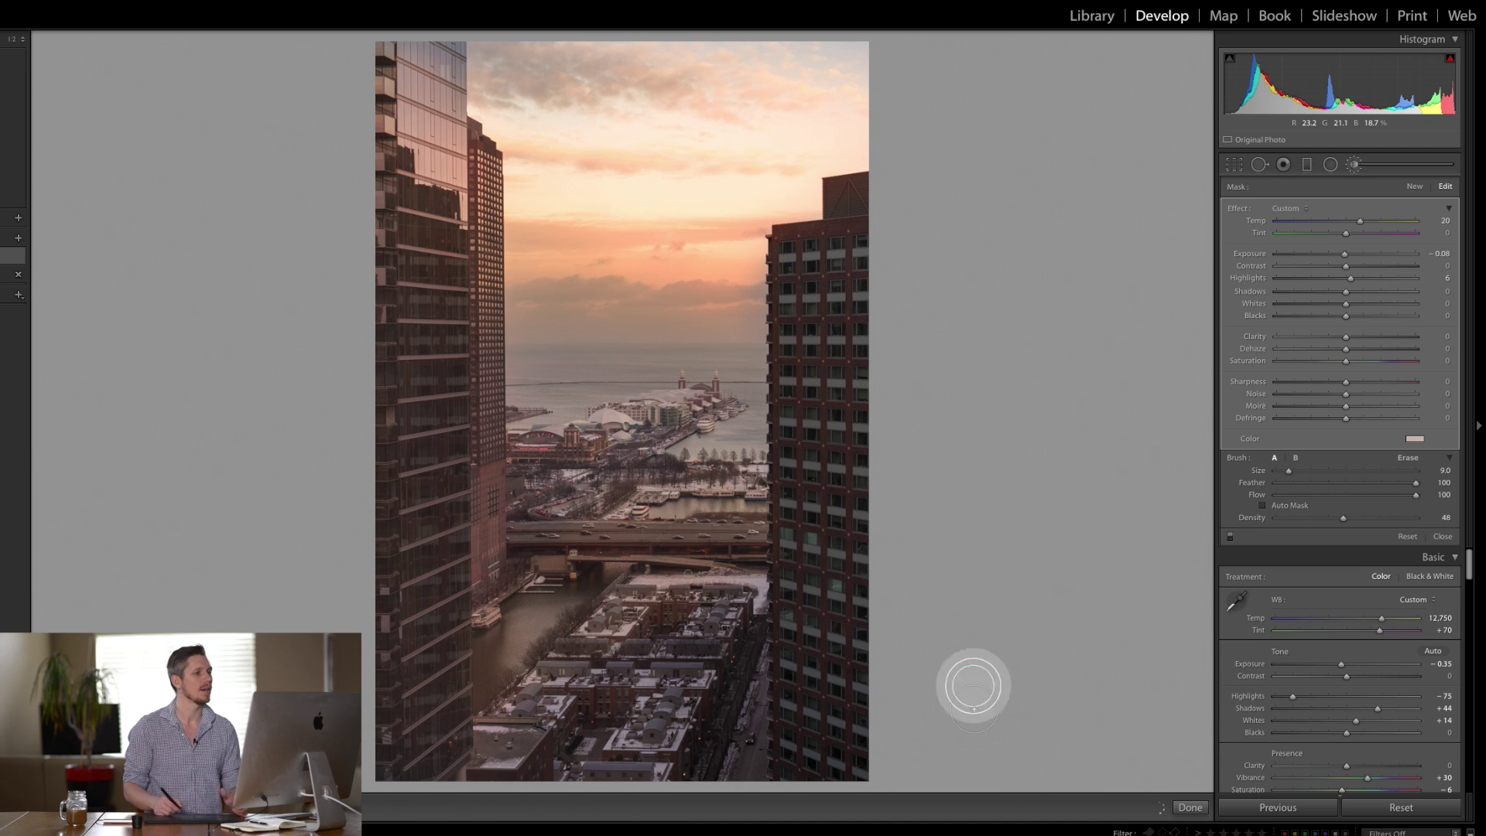
left_click(1329, 171)
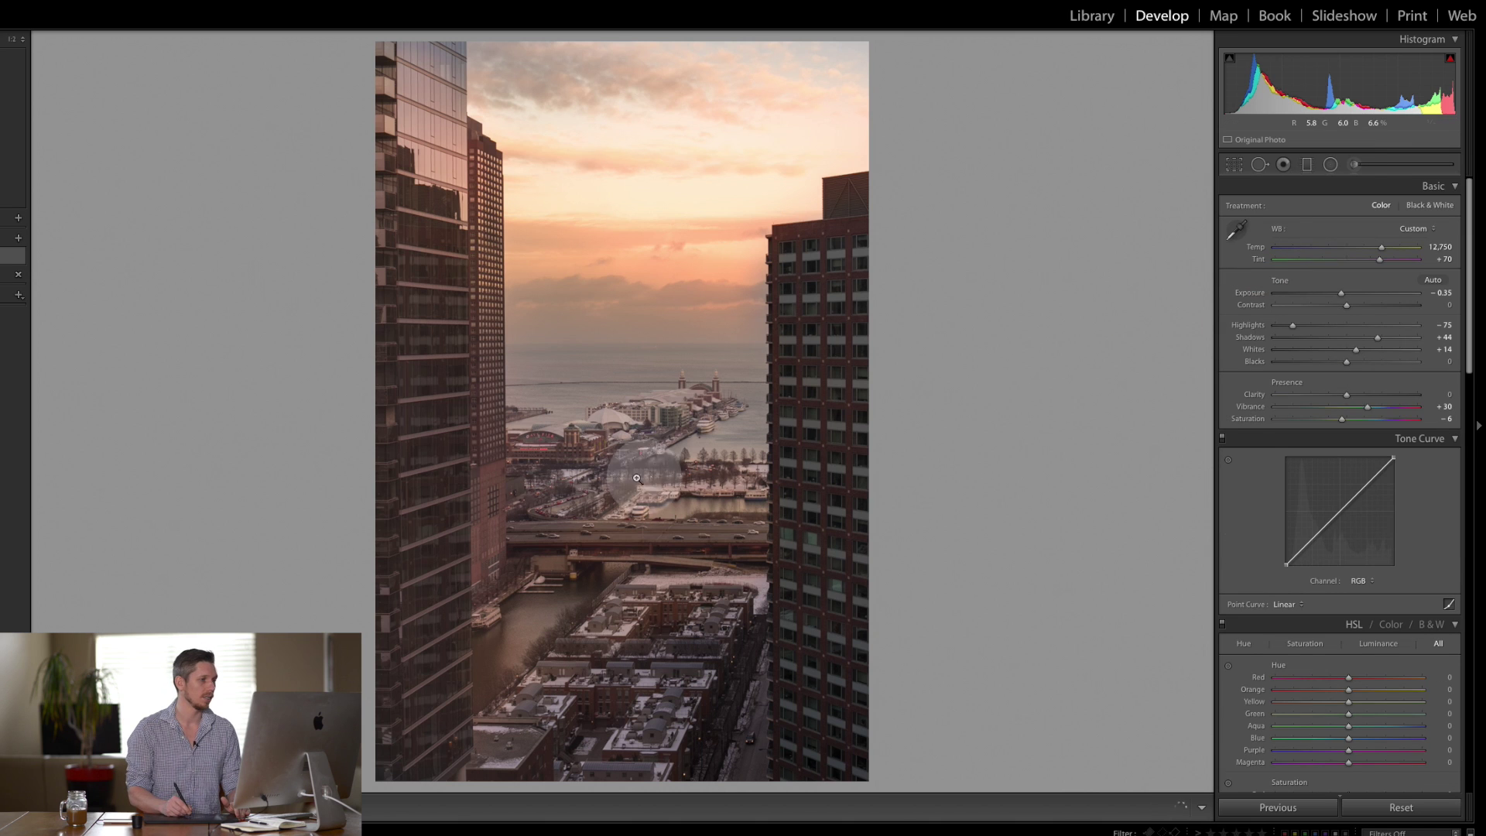
Step: Draw a radial filter around the harbor, bridge and rooftops, reset its effect settings and set Clarity to 38
left_click(1323, 164)
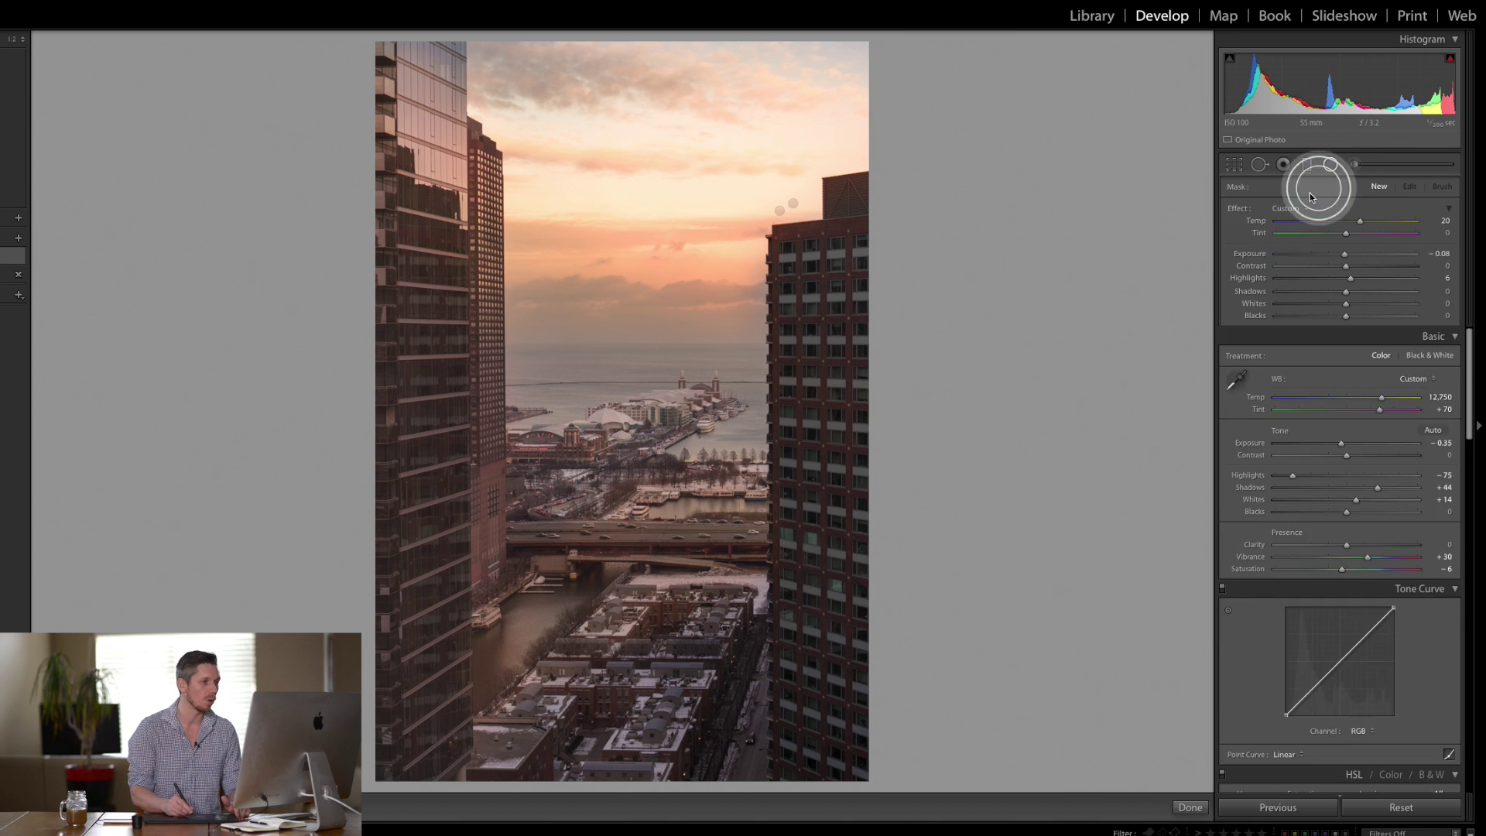
left_click_drag(777, 590, 809, 754)
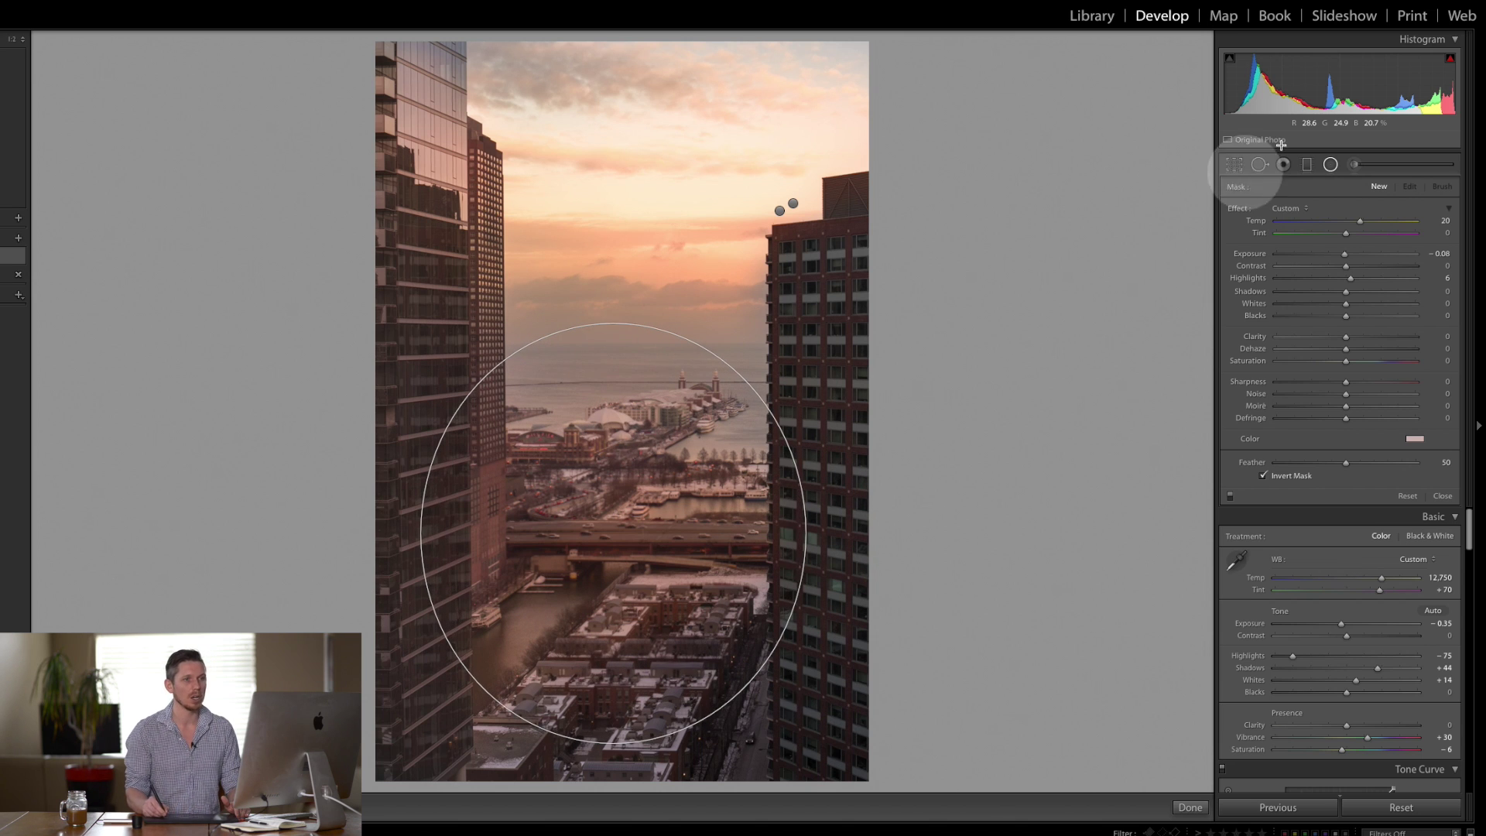
double_click(1237, 210)
left_click(1372, 338)
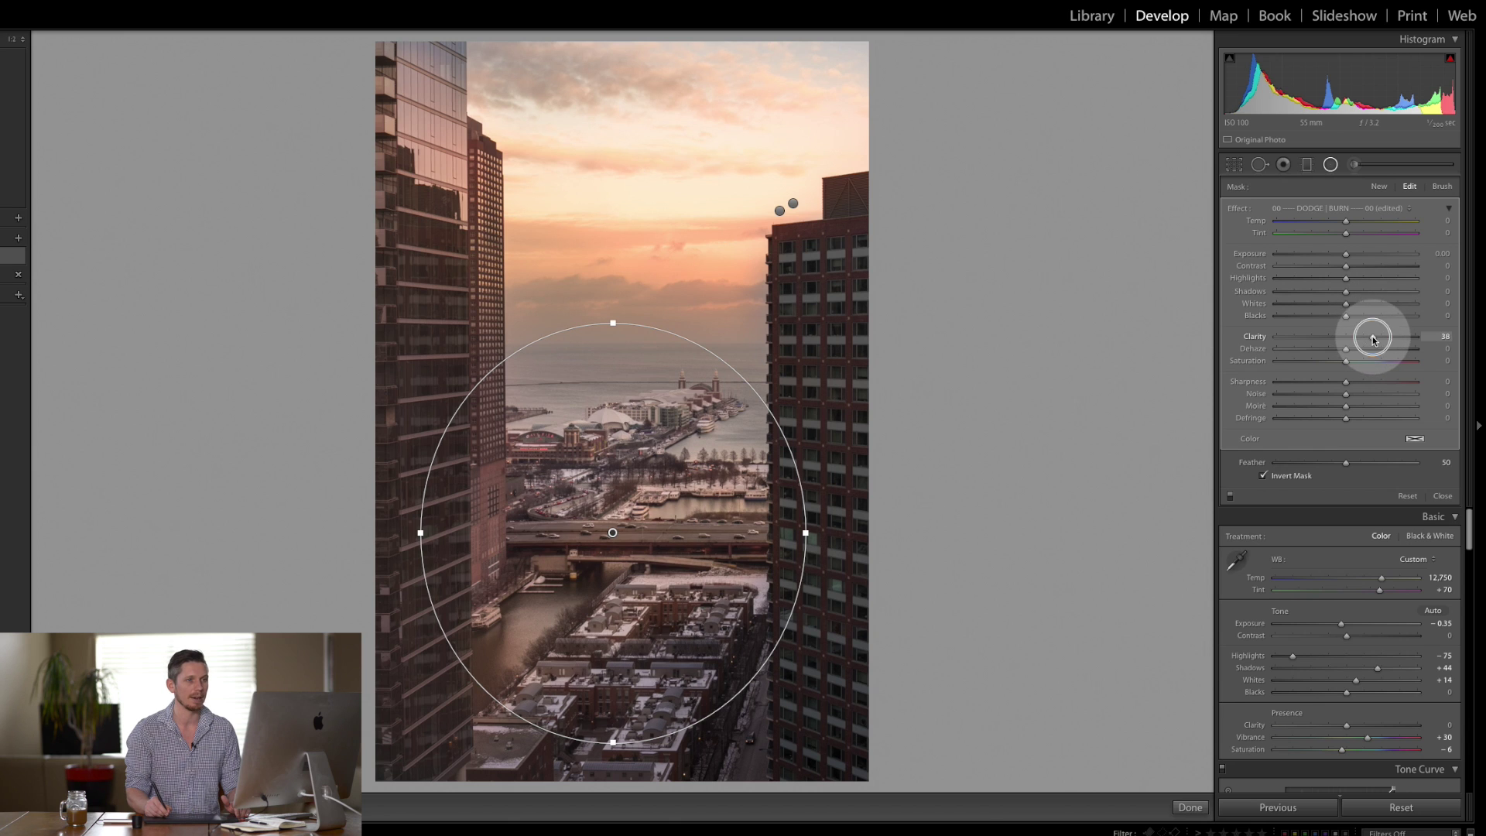
Step: Try the radial filter's Exposure at 0.32, reset it to 0, set Sharpness to 40 and close the filter
left_click_drag(1345, 254, 1351, 255)
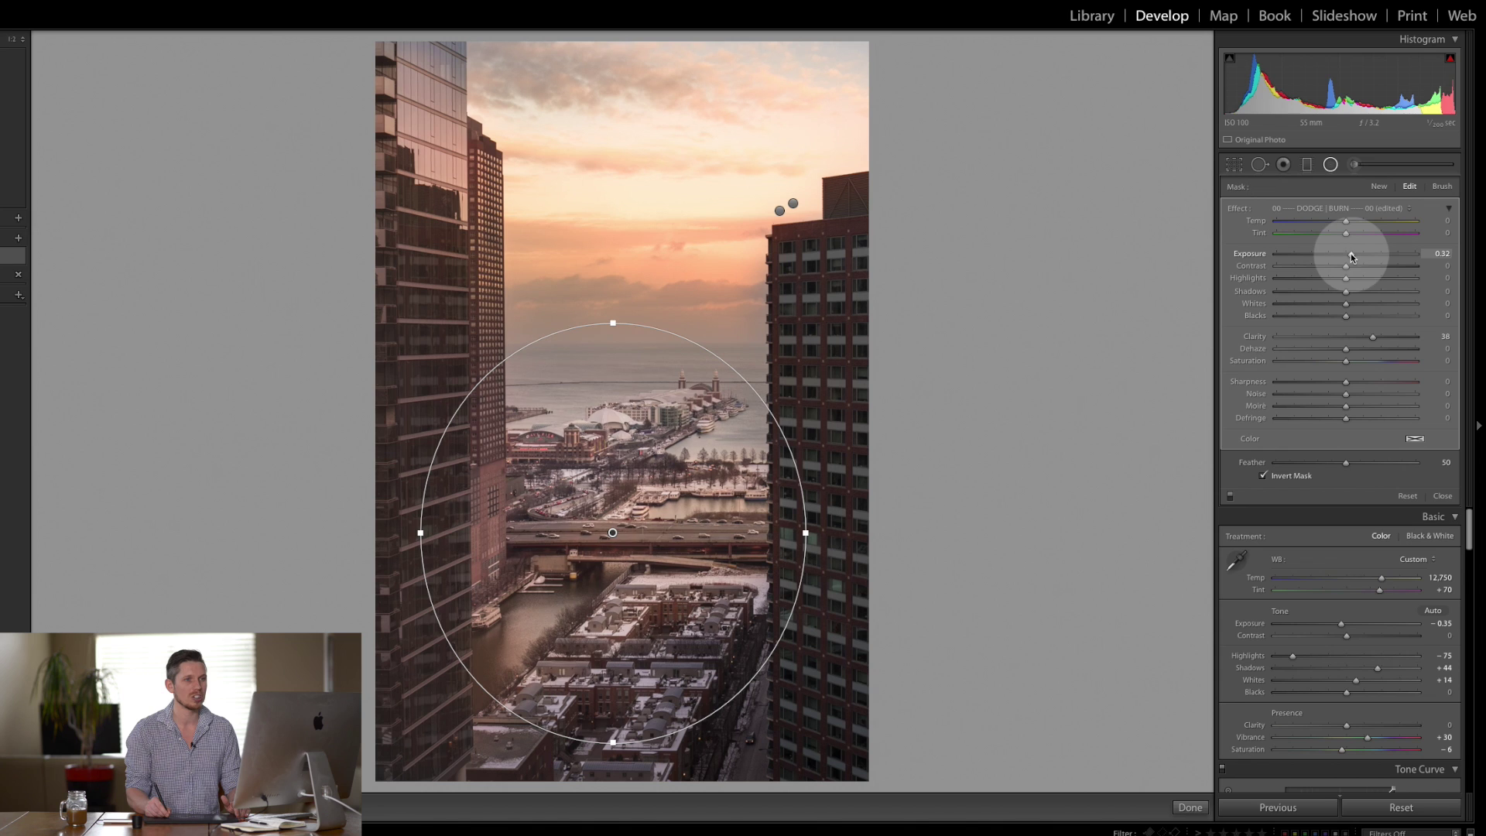
double_click(1349, 258)
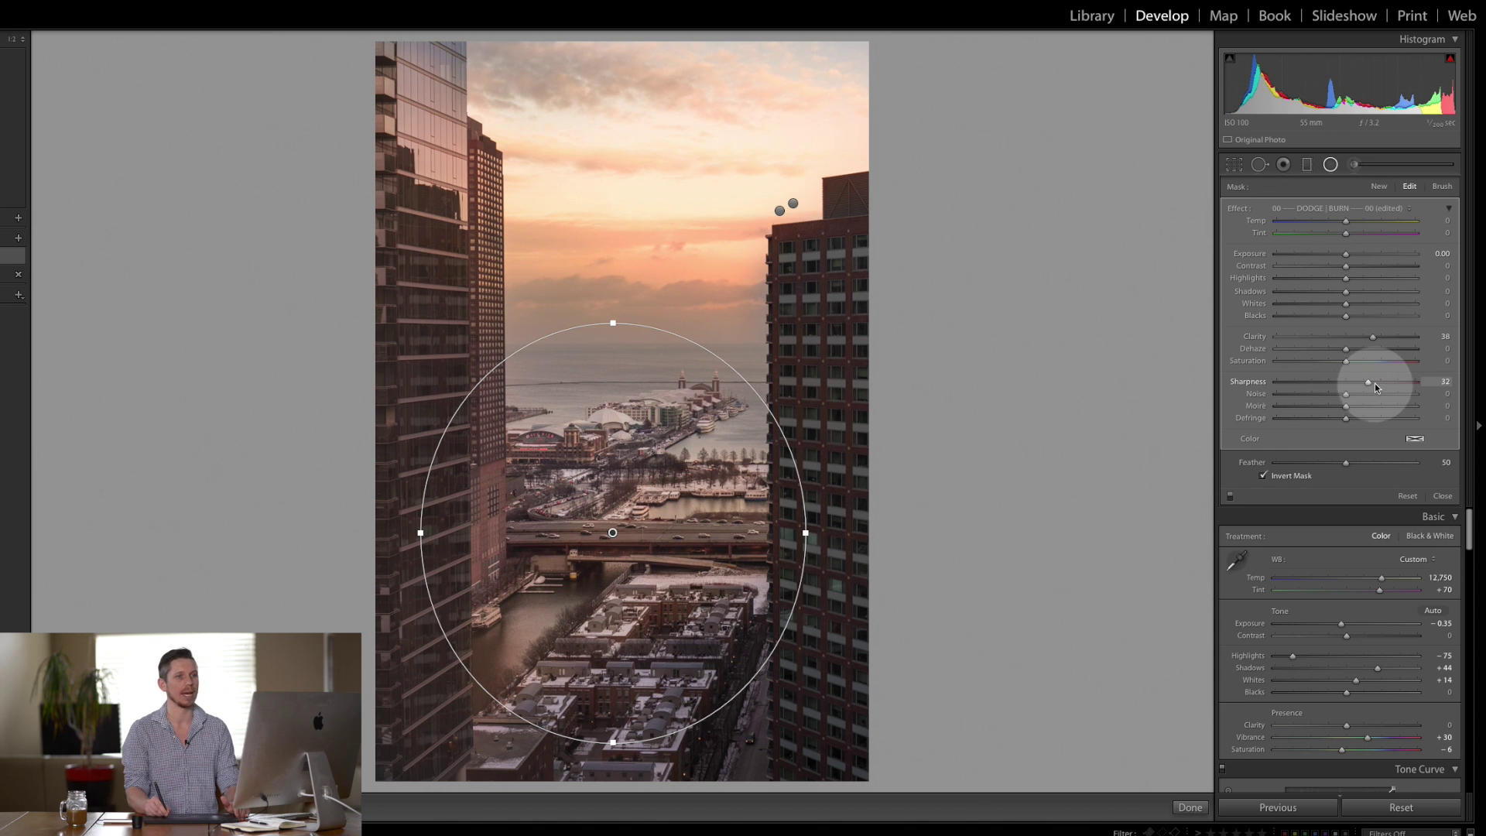
left_click(1372, 384)
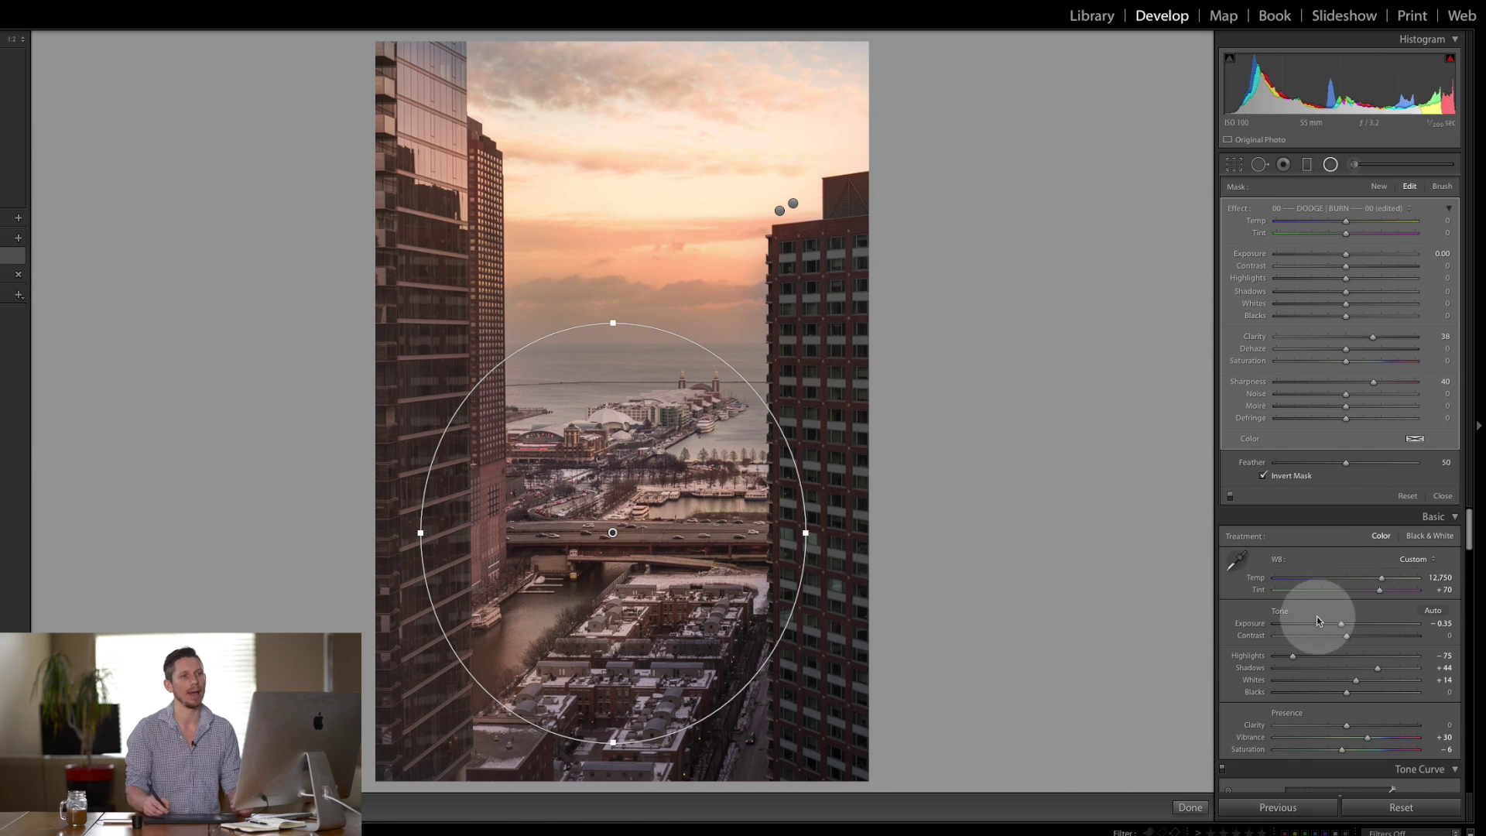
left_click(1330, 170)
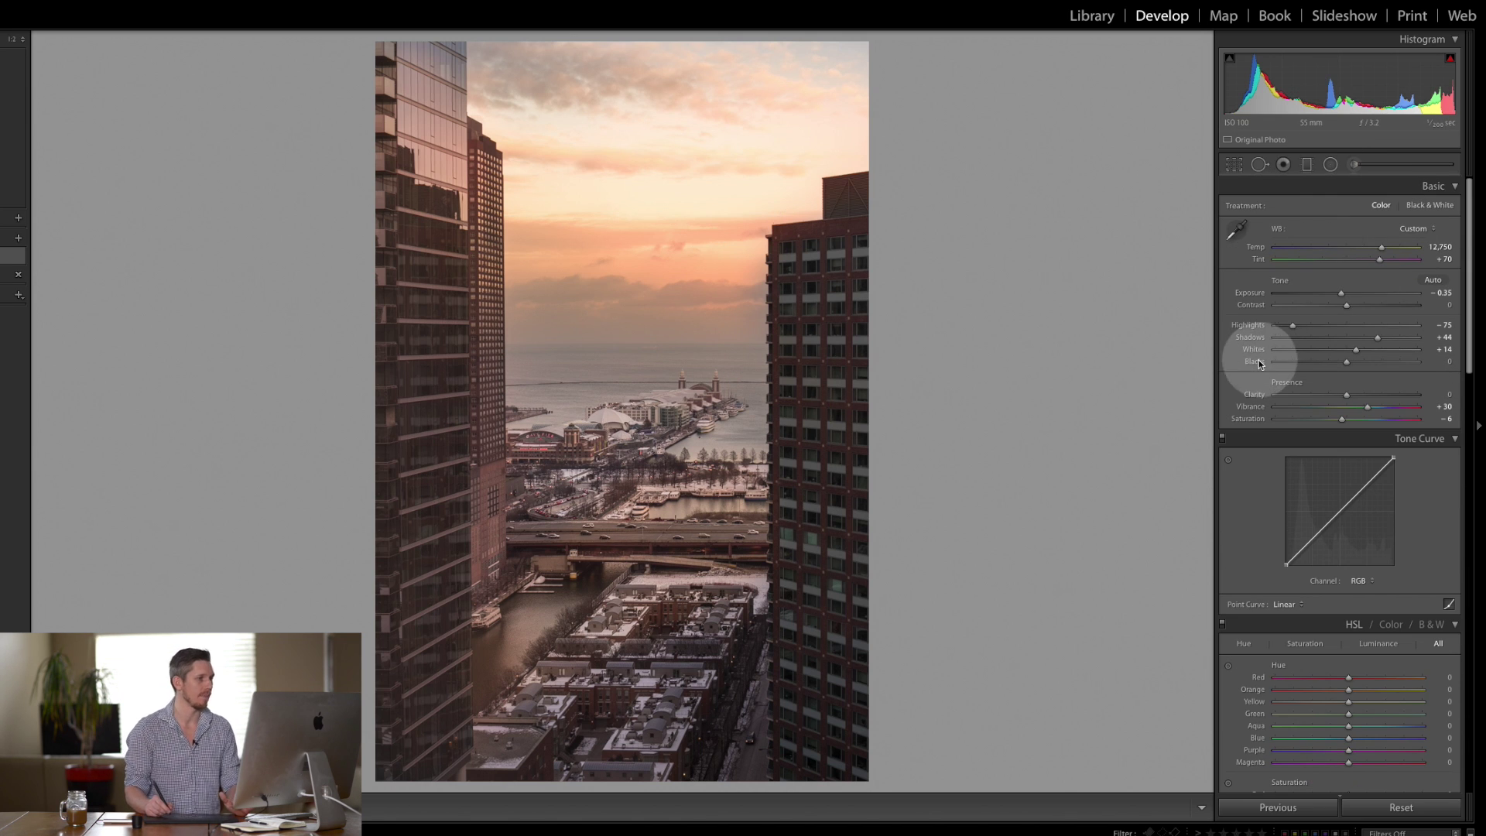
Step: Set HSL Saturation to Red +11, Orange +24 and Yellow +14, and Luminance to Red −2, Orange −11 and Yellow −9
left_click_drag(1474, 337, 1468, 464)
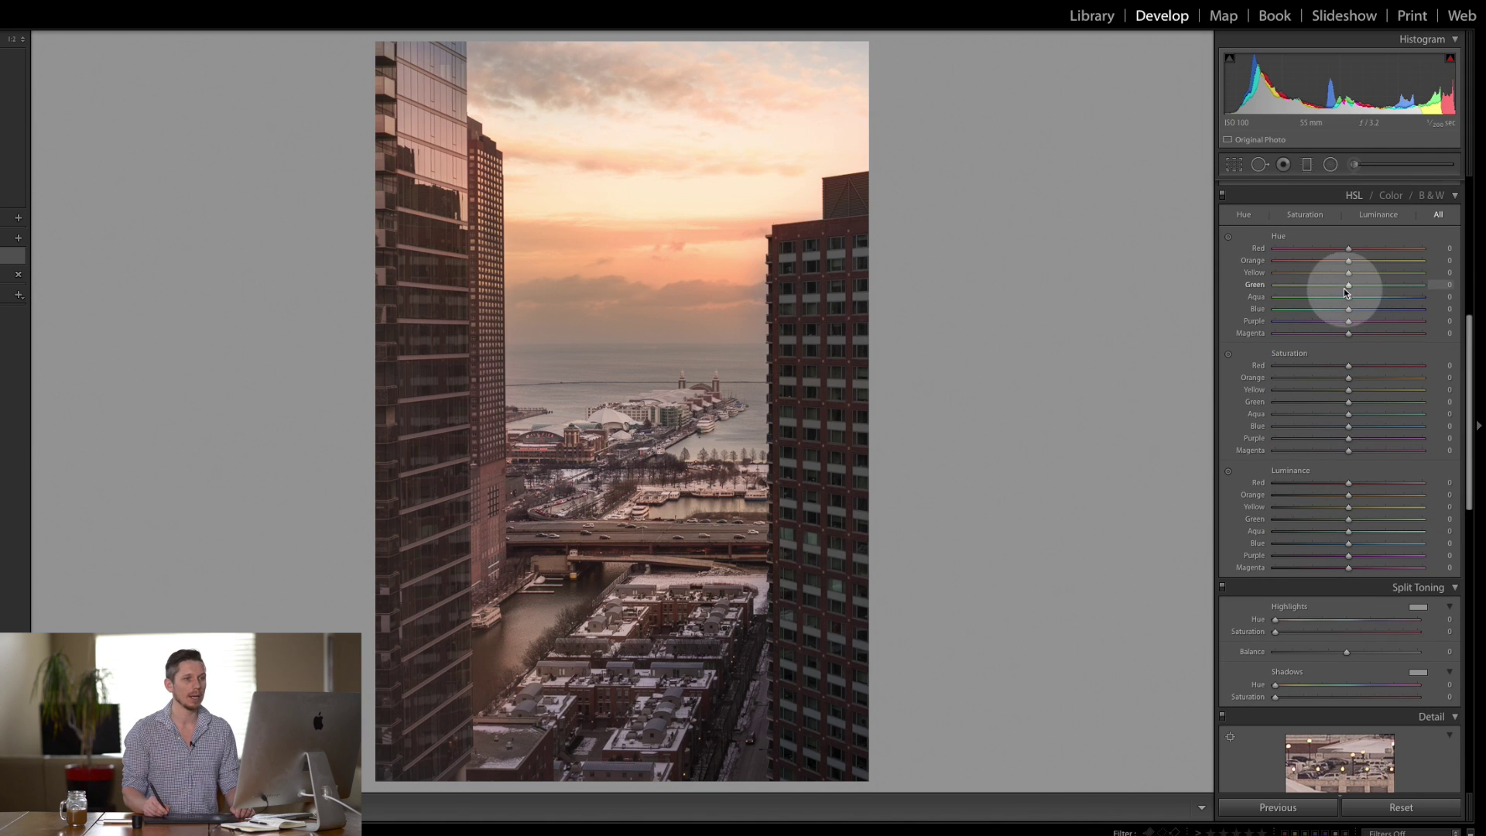
left_click_drag(1366, 378, 1367, 378)
left_click(1359, 389)
left_click(1356, 366)
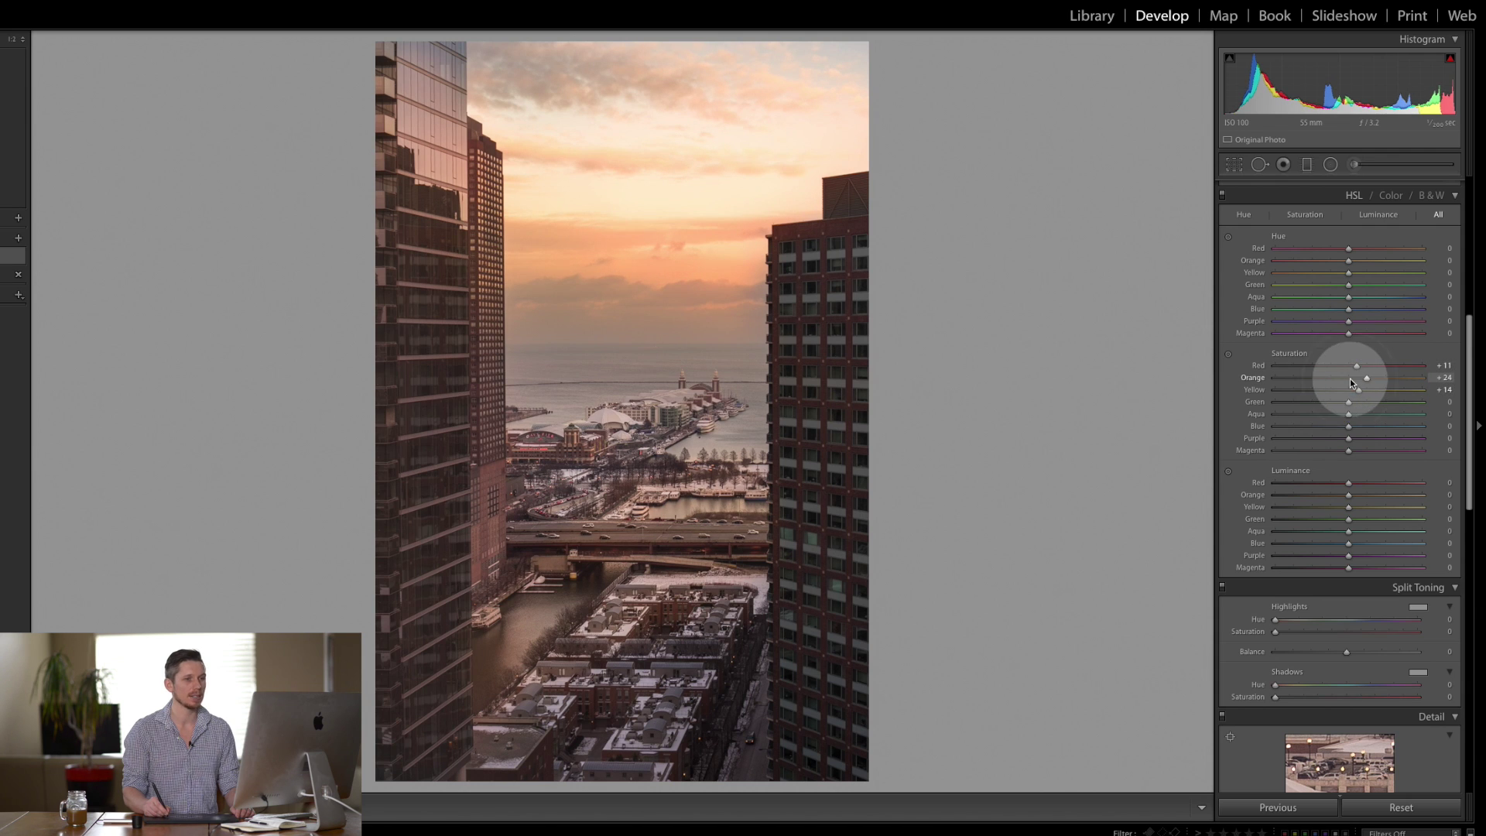
left_click(1339, 495)
left_click(1342, 507)
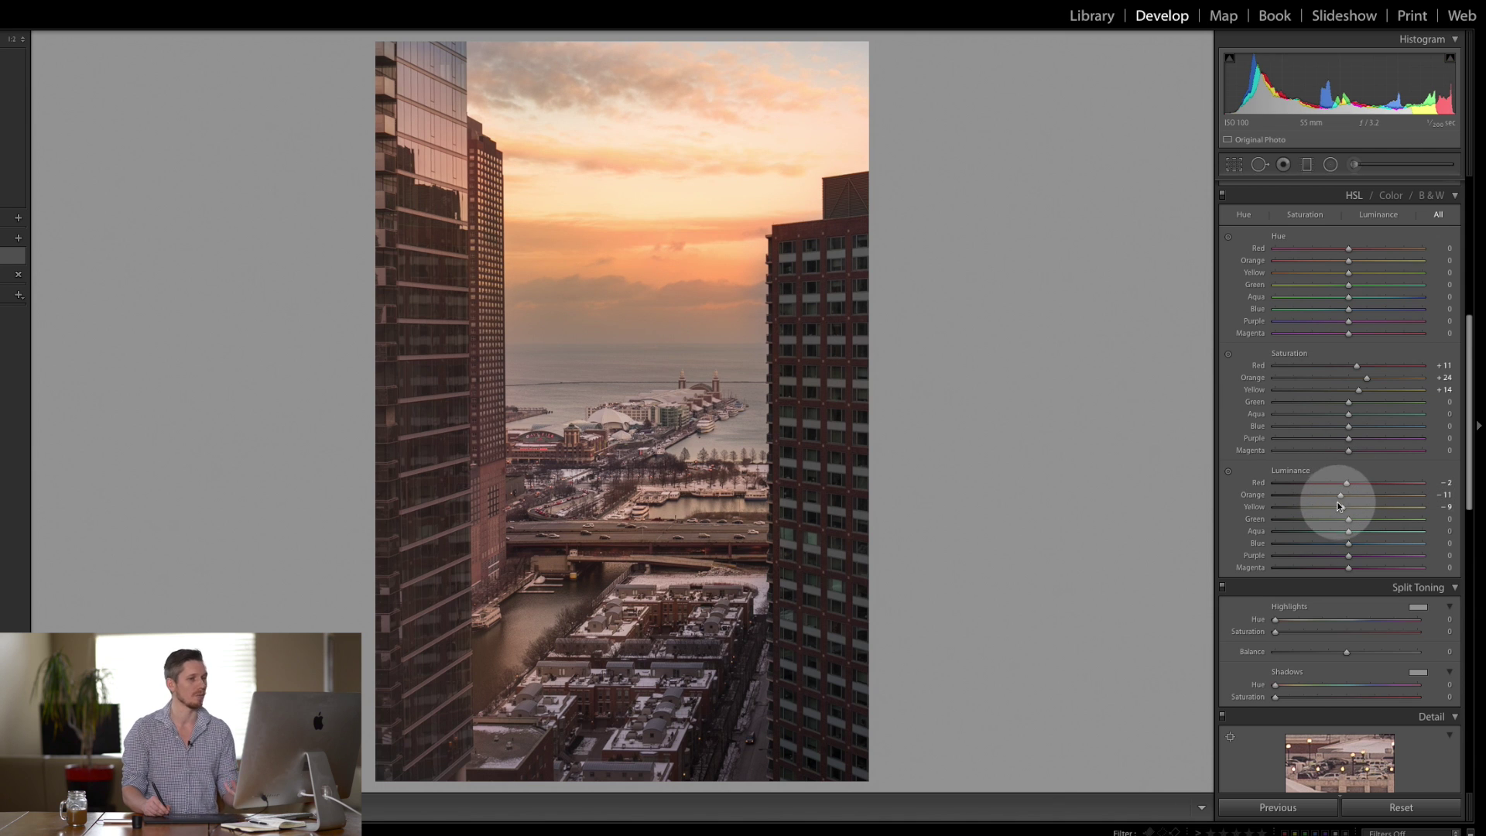
Step: Compare the edited photo with its original state, and preview it with the HSL adjustments switched off and on
key("backslash")
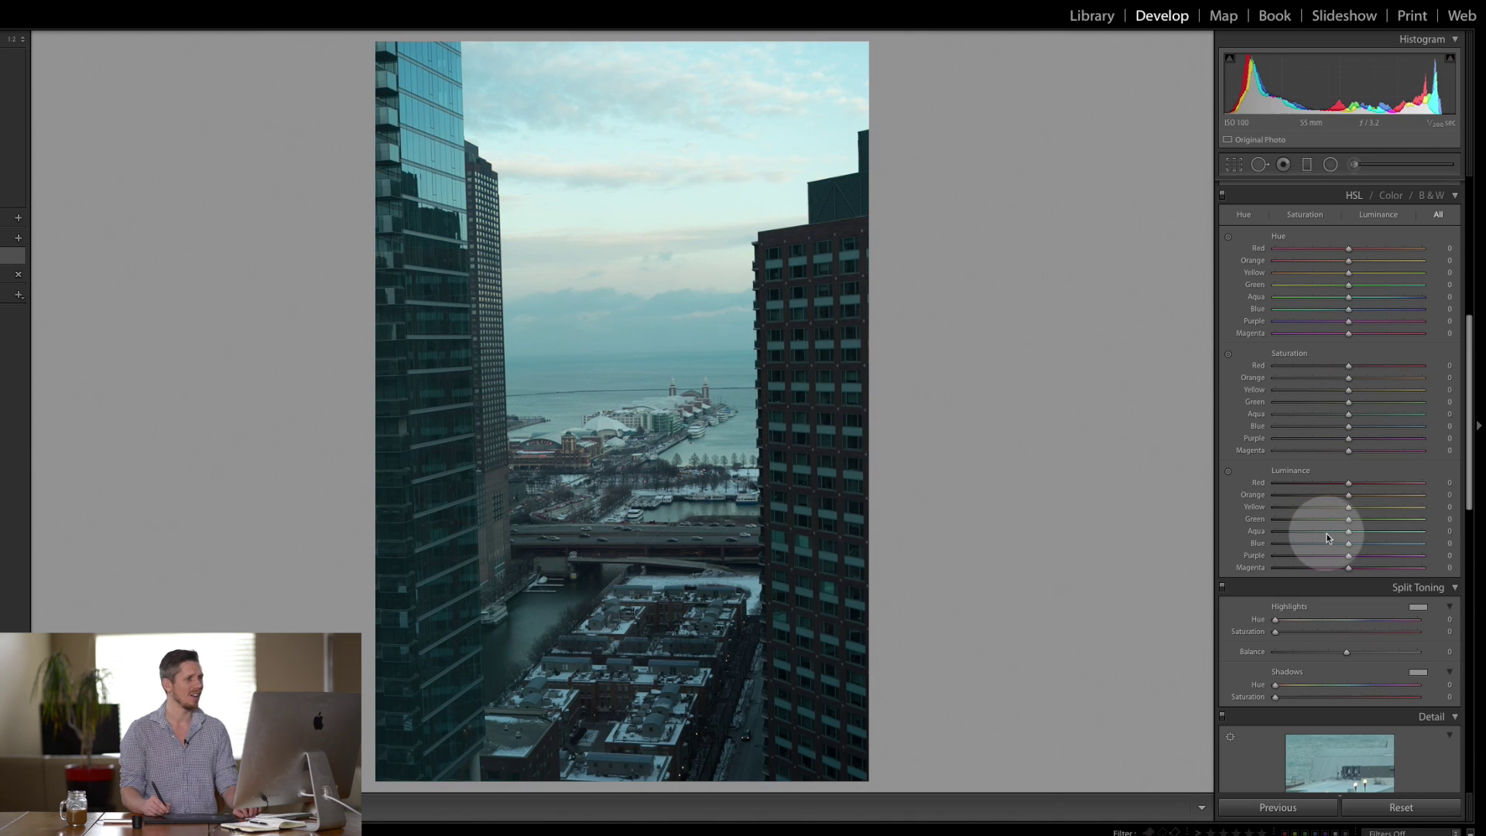
key("backslash")
left_click(1245, 264)
left_click(1213, 192)
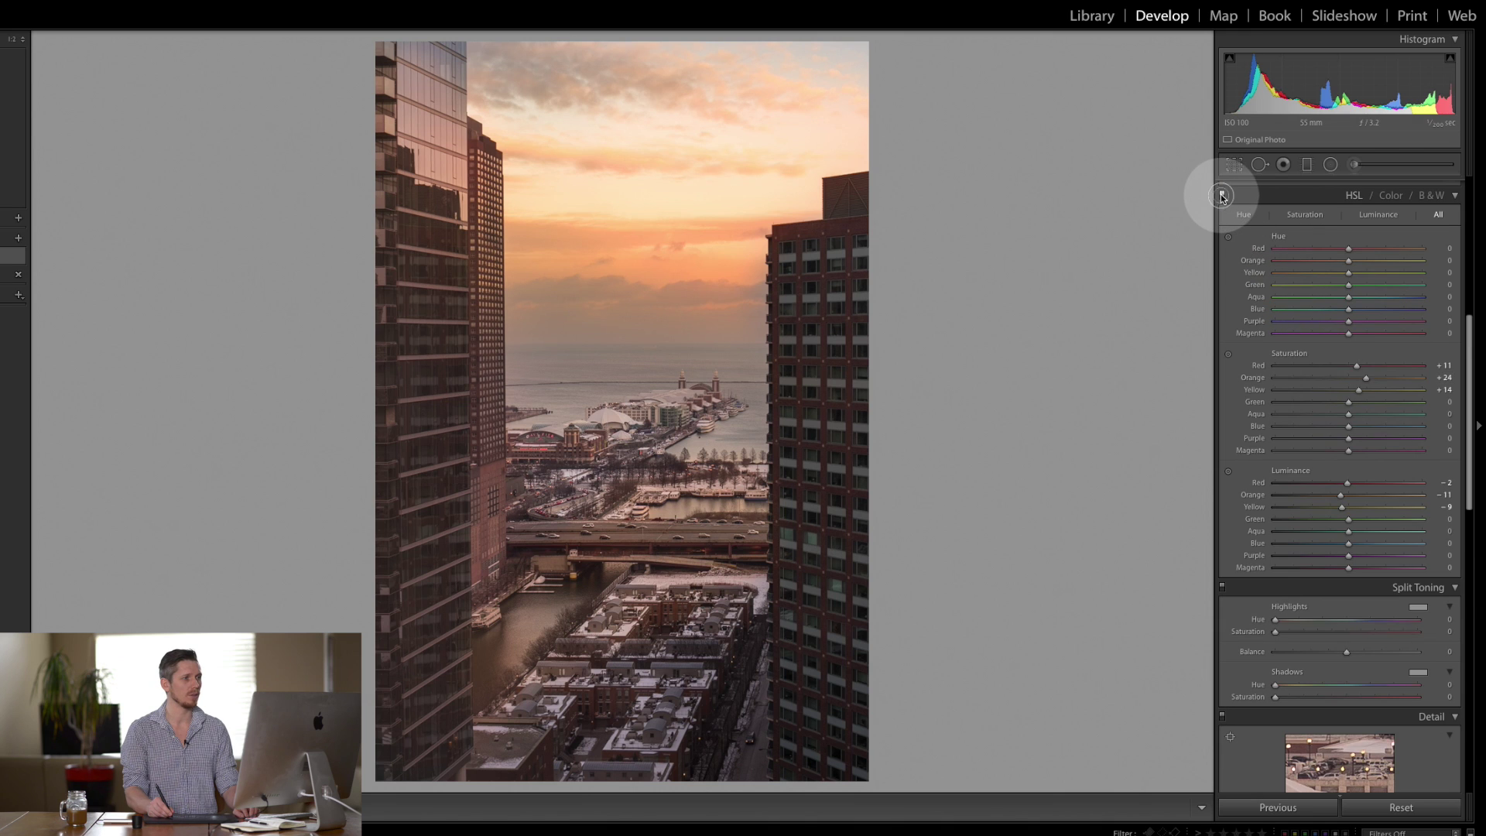
left_click(1223, 196)
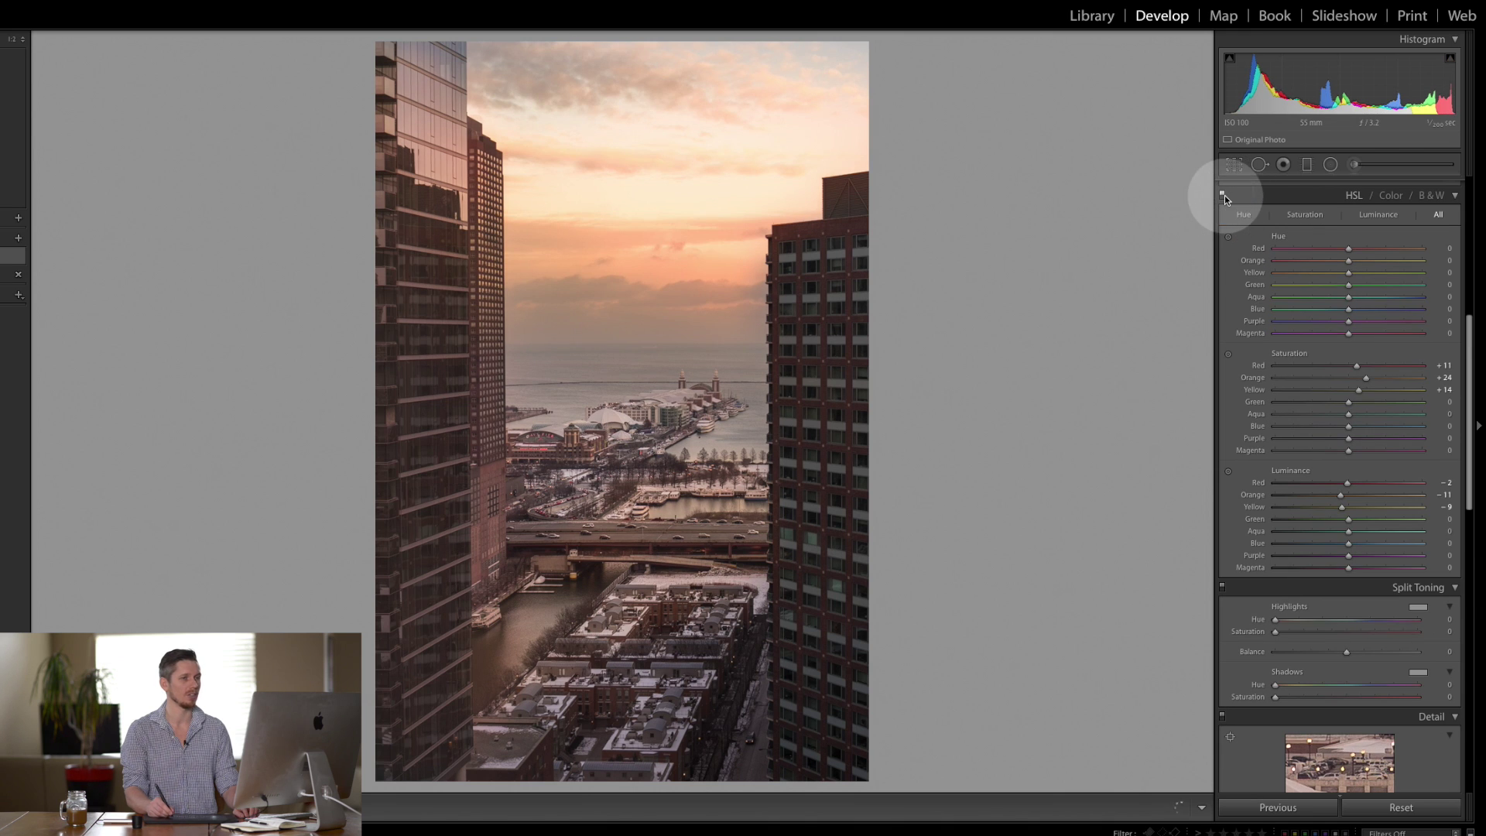
Step: Apply Split Toning with Highlights hue 32, saturation 13, Shadows hue 271, saturation 6, and Balance +57
left_click_drag(1472, 428, 1470, 517)
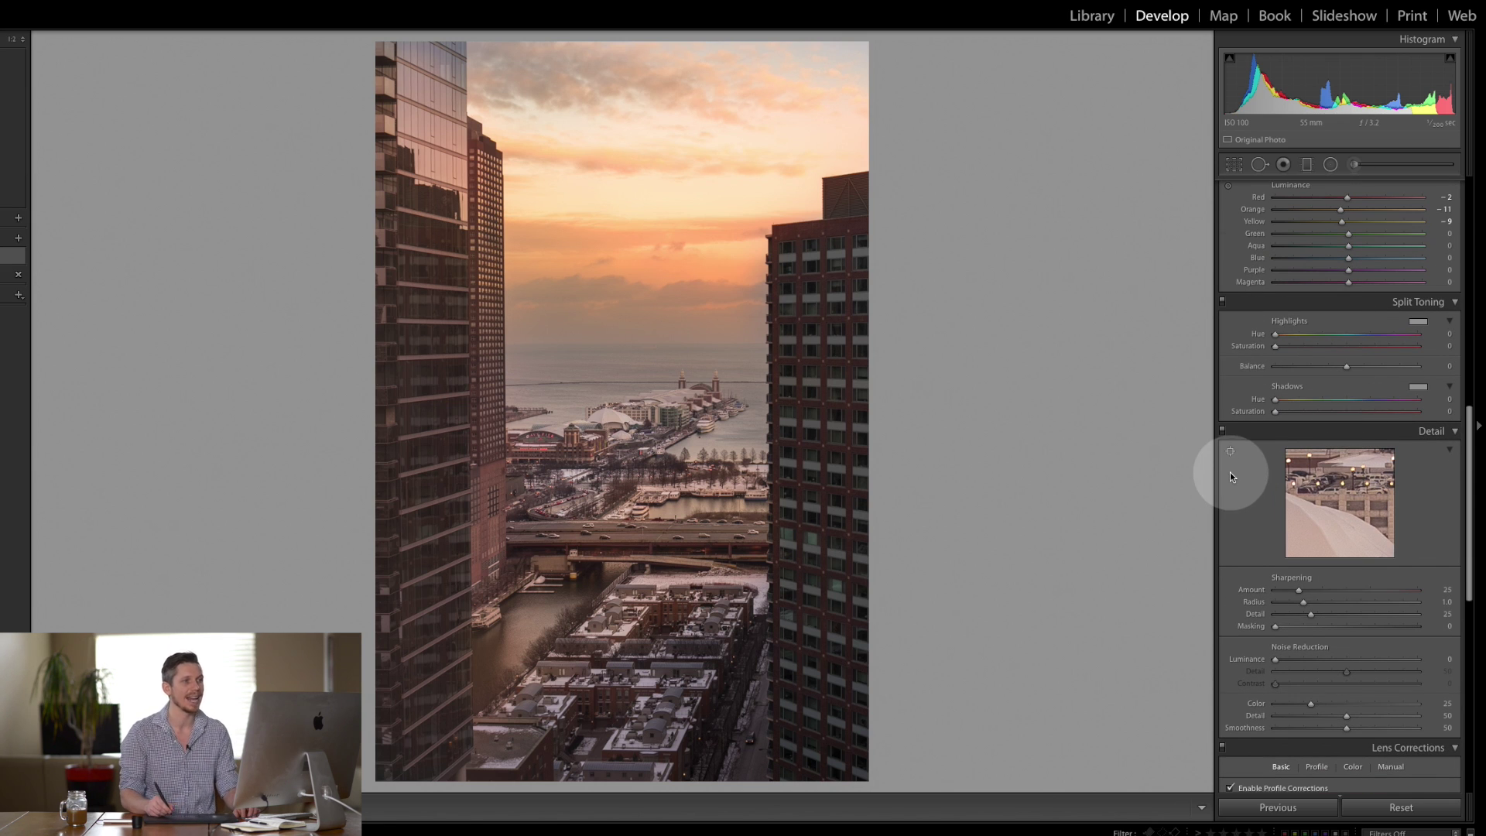
mouse_move(1278, 335)
left_mouse_down()
mouse_move(1306, 346)
mouse_move(1293, 350)
left_mouse_up()
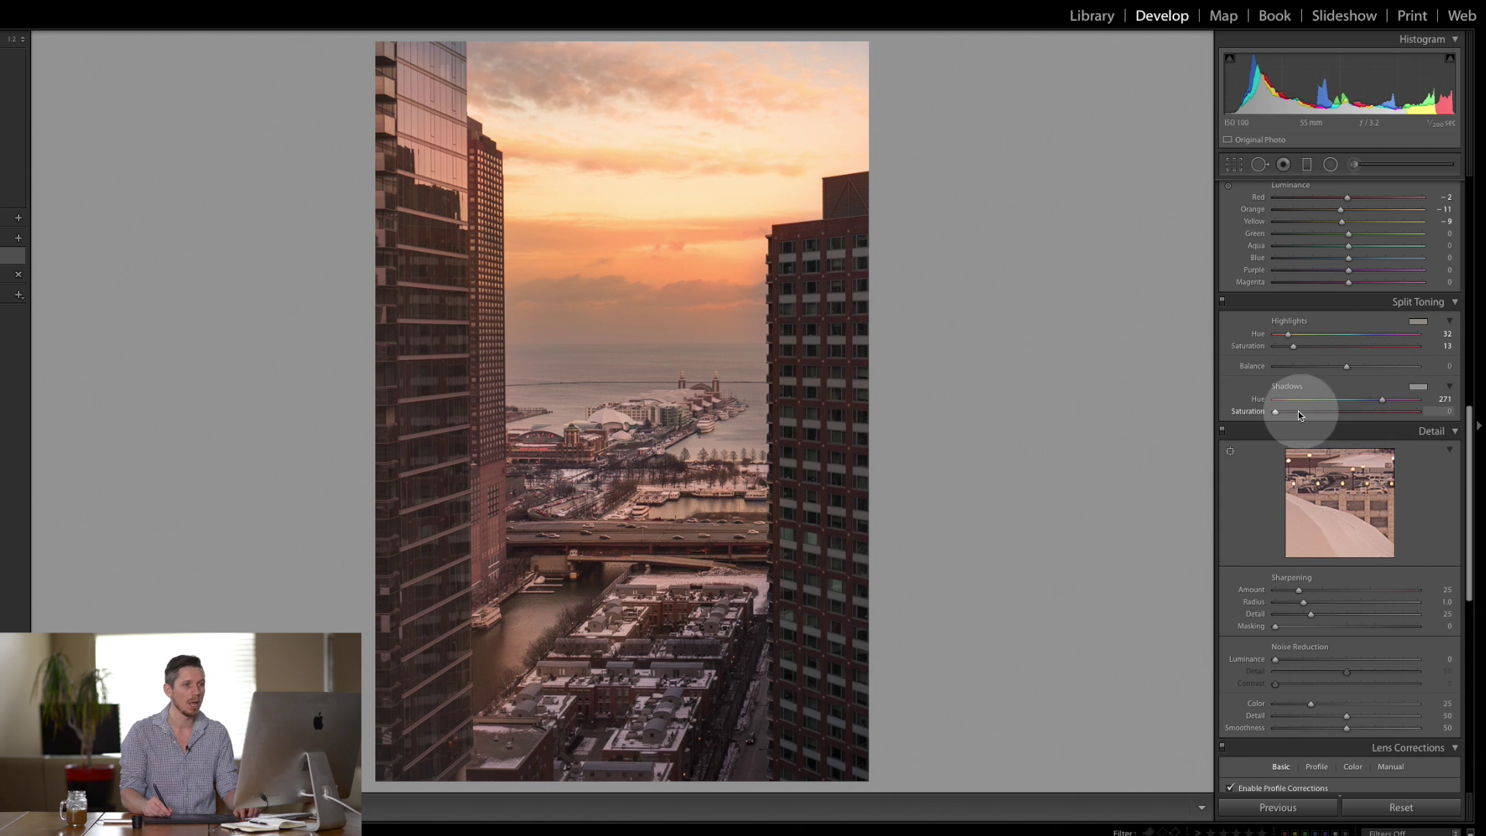
left_click_drag(1275, 411, 1285, 413)
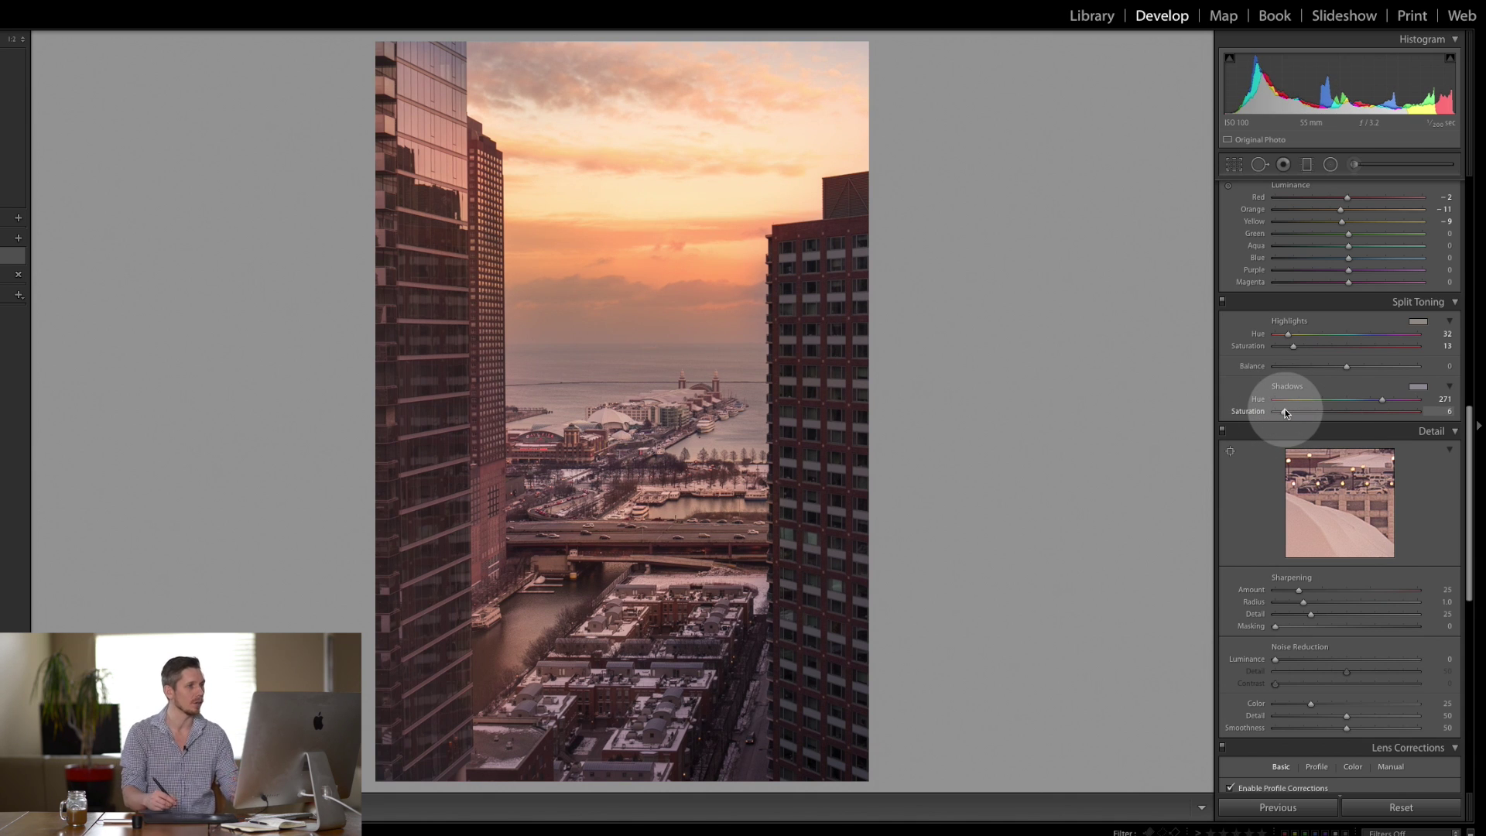
left_click_drag(1346, 366, 1389, 371)
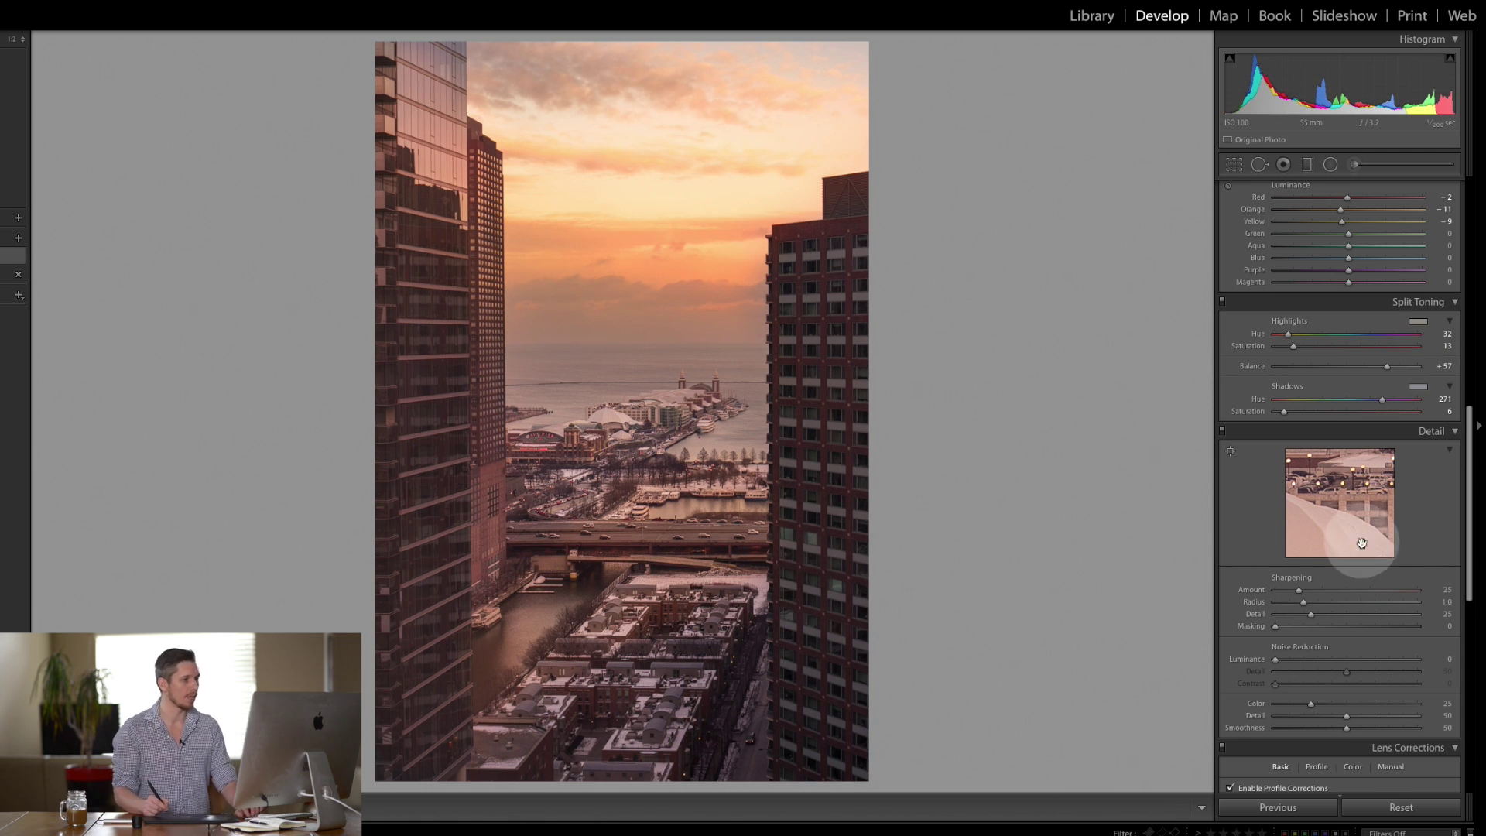
Step: Compare the edited photo with its original state
key("backslash")
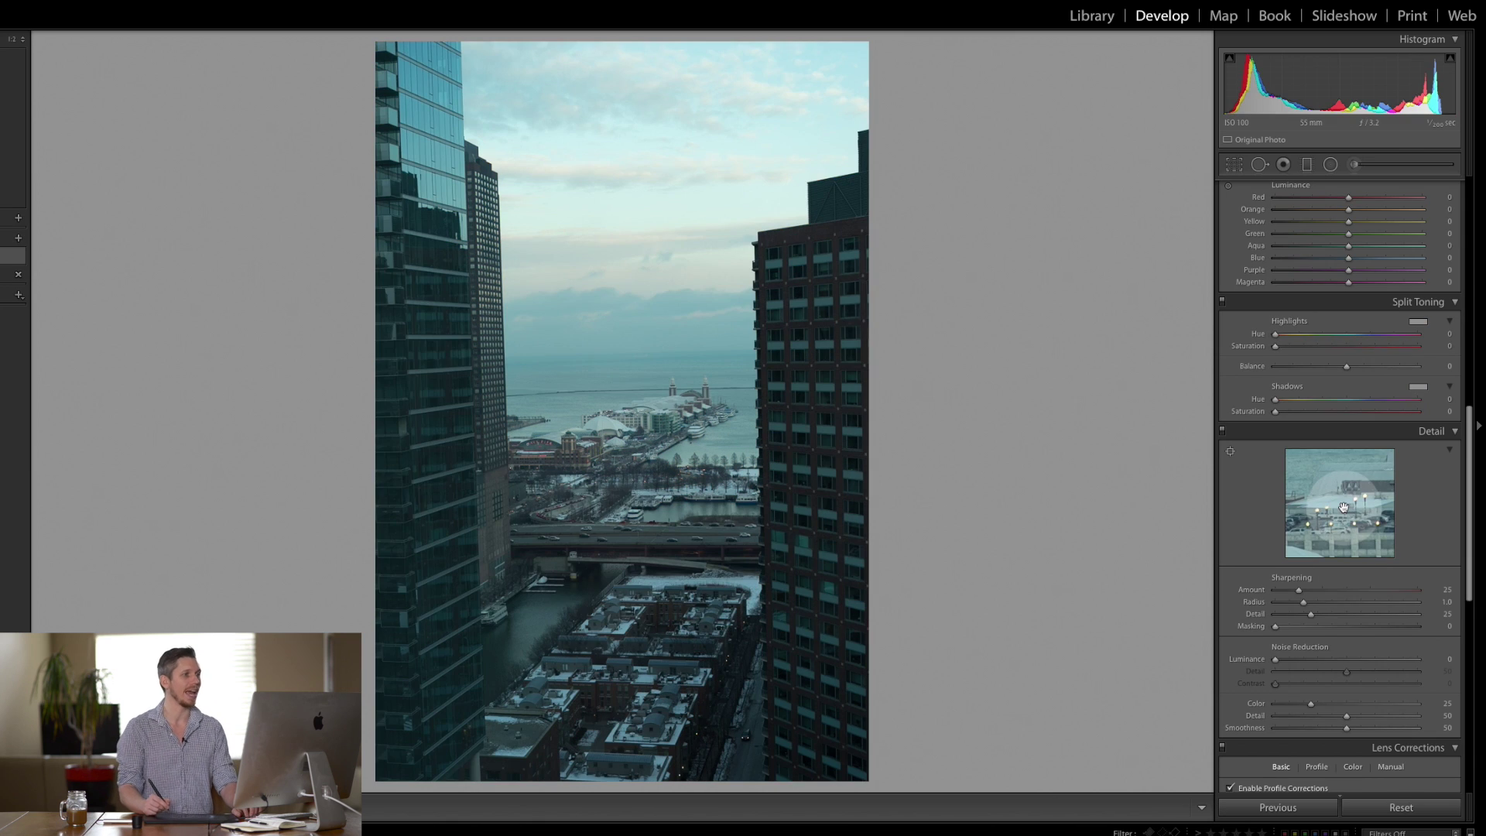
key("backslash")
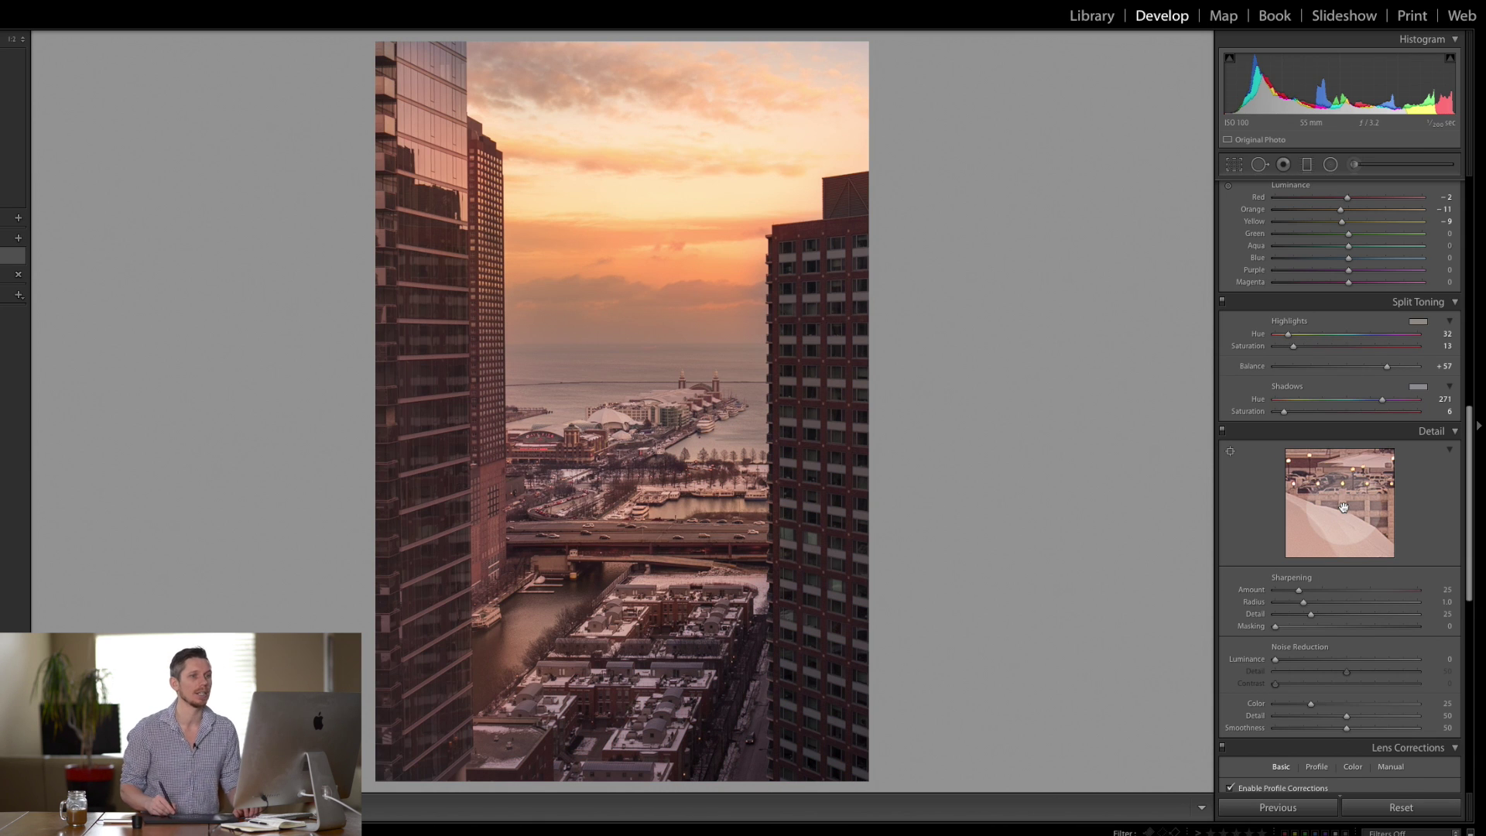
Step: Shape the RGB tone curve by anchoring the midpoint, lifting the black point and pulling the lower shadows down slightly
left_click_drag(1471, 511, 1404, 282)
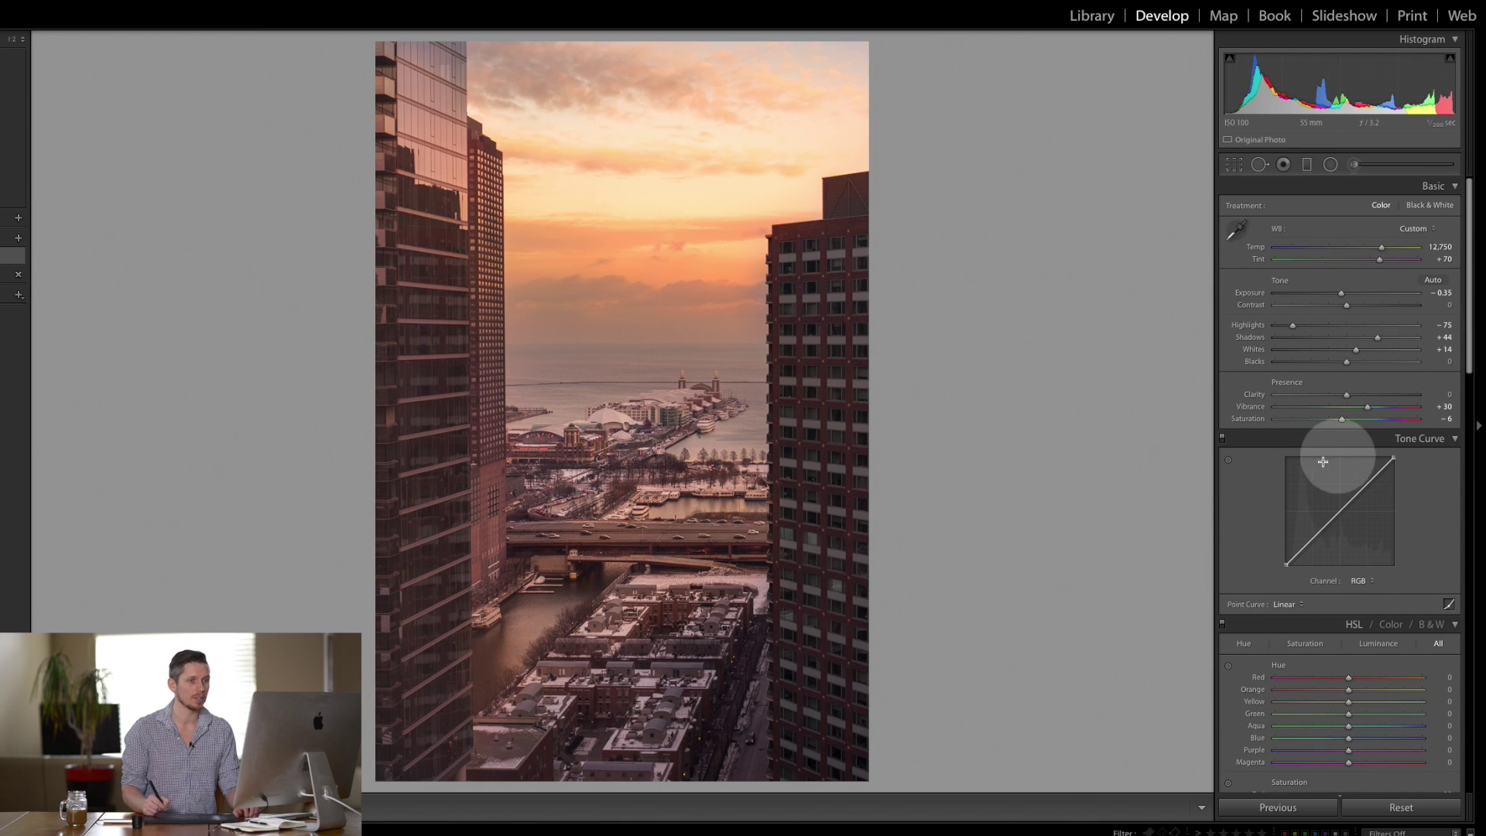
left_click(1341, 510)
left_click_drag(1286, 564, 1283, 554)
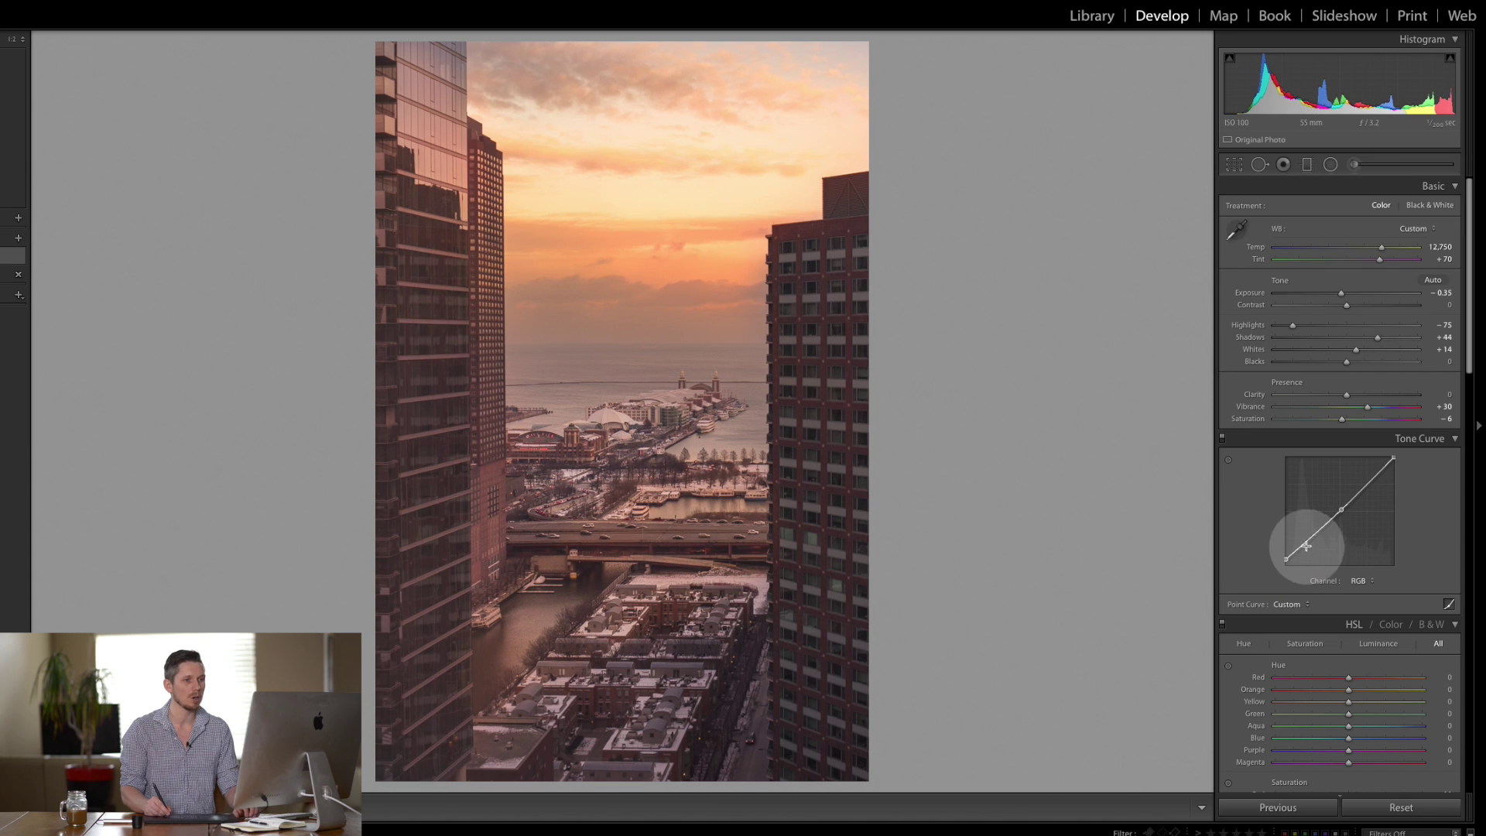
left_click(1301, 544)
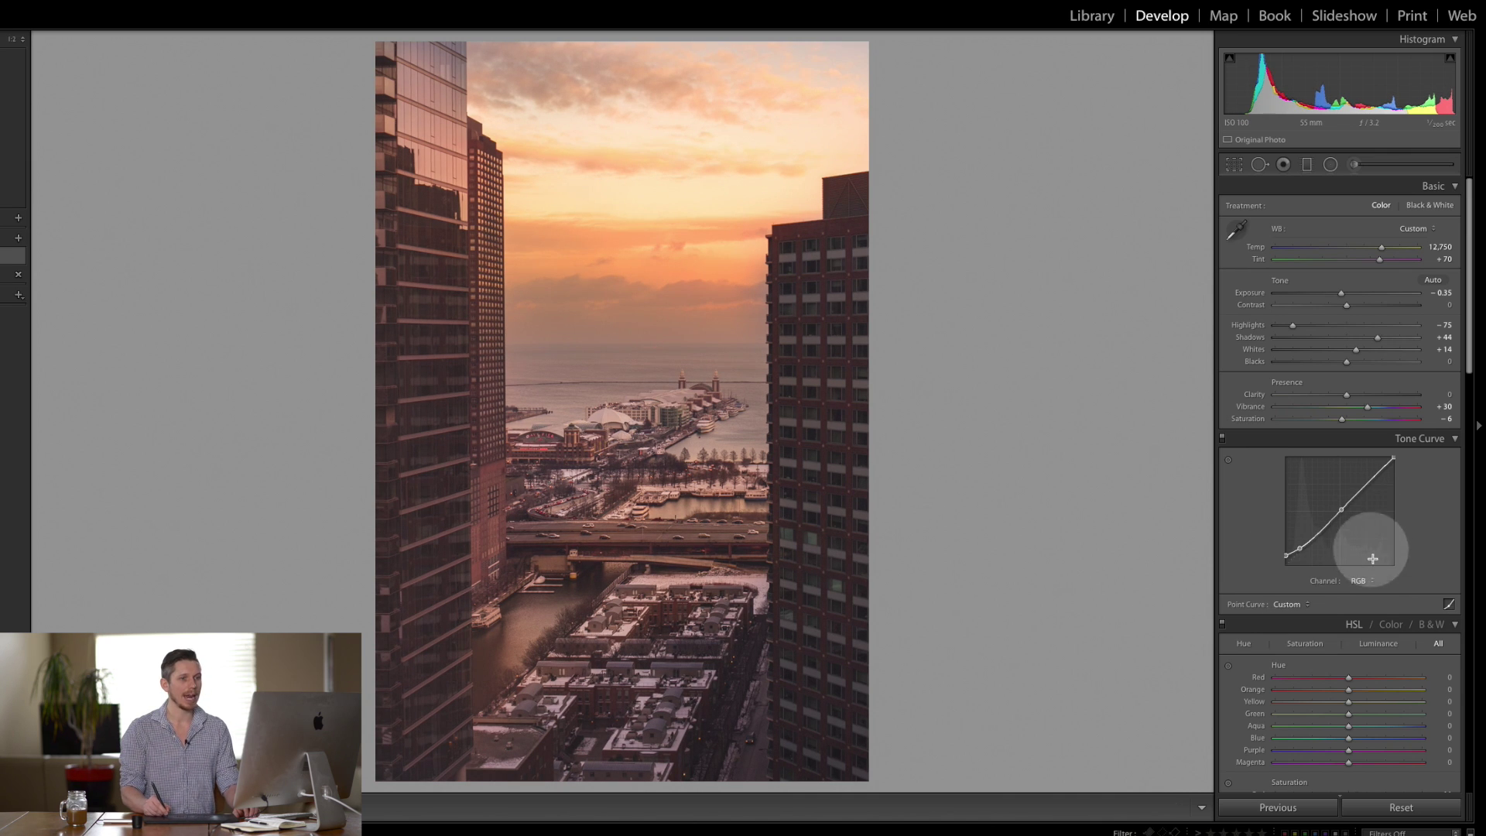
Step: Raise the upper tones of the Red channel tone curve slightly, with an anchor point near the midtones
left_click(1359, 580)
left_click(1371, 593)
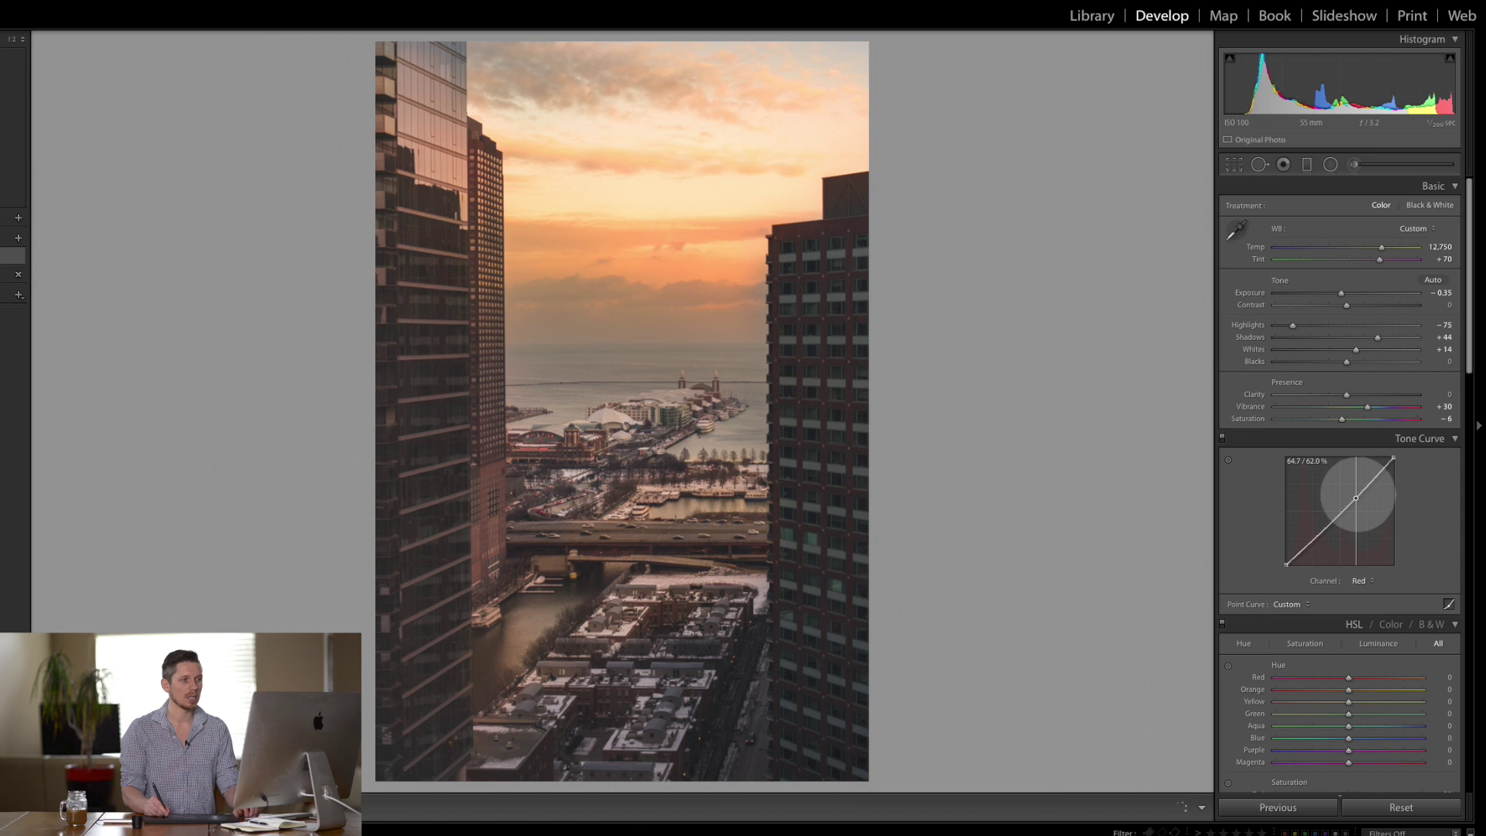
left_click_drag(1353, 496, 1362, 485)
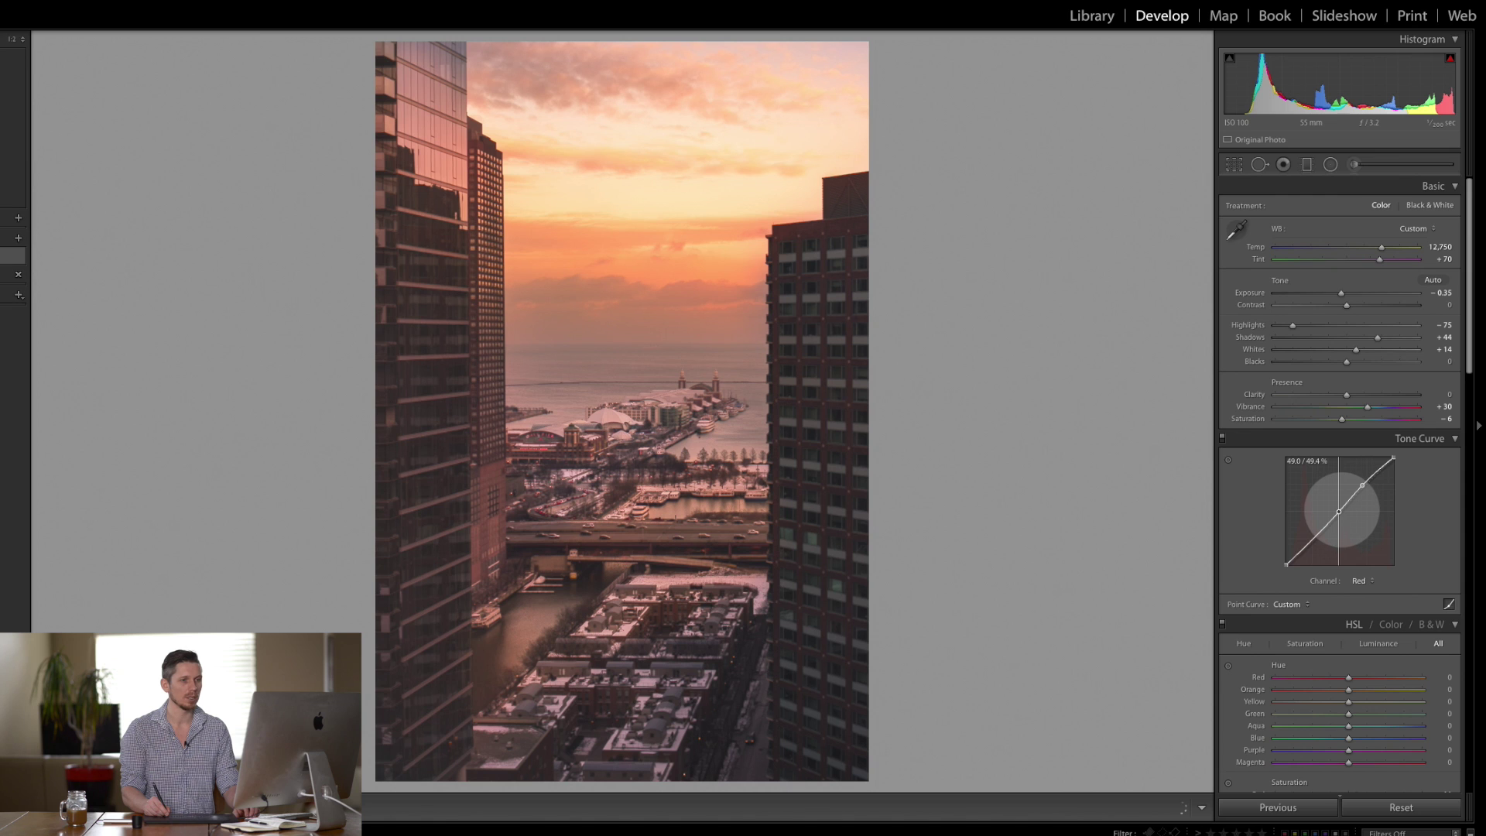
Step: Add shadow and midtone points to the Blue channel tone curve and adjust them so the curve stays nearly straight
left_click(1359, 580)
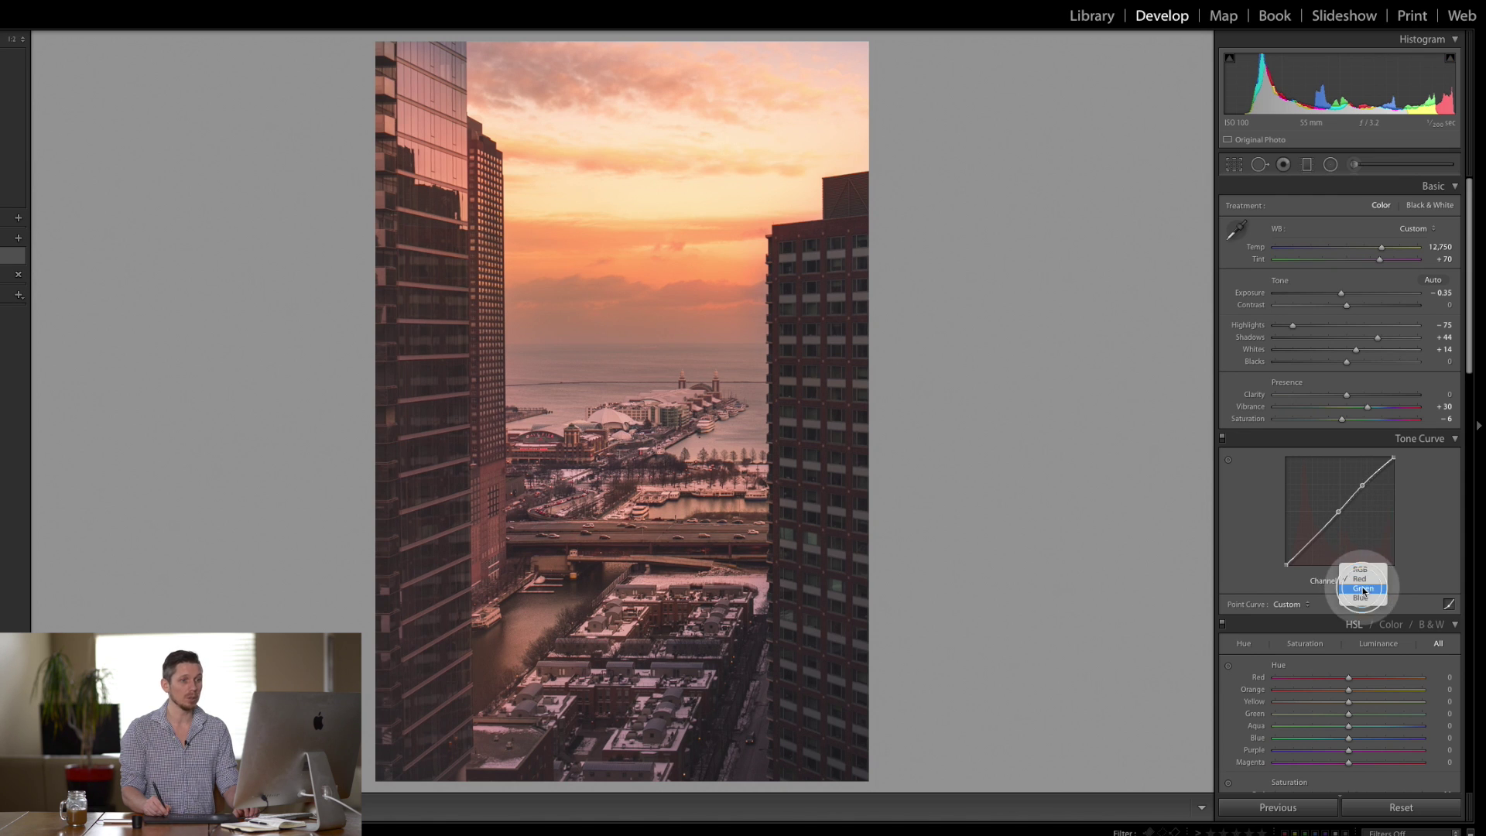
left_click(1363, 597)
mouse_move(1315, 535)
left_mouse_down()
mouse_move(1325, 523)
mouse_move(1303, 547)
left_mouse_up()
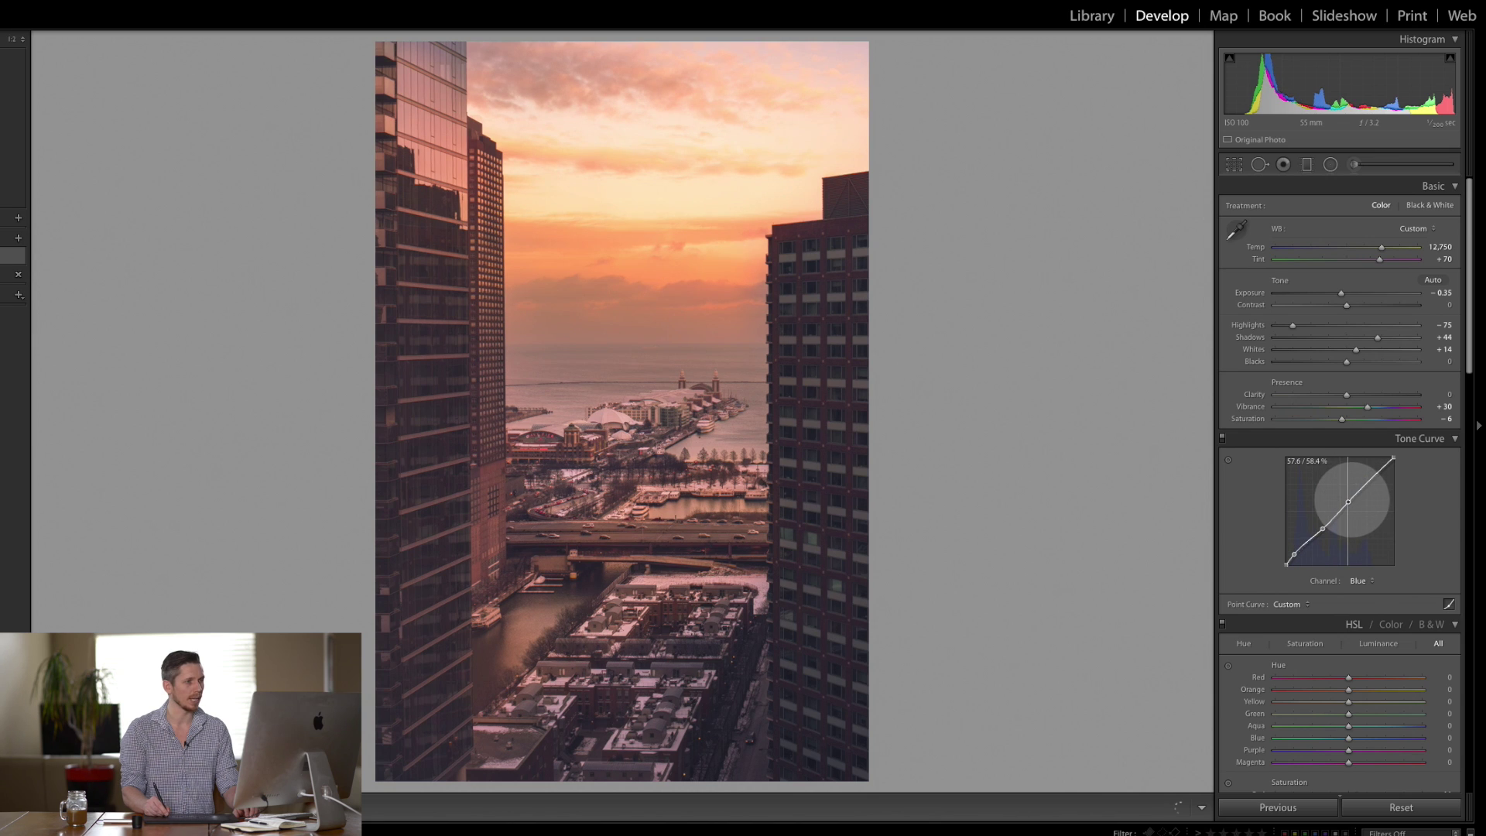
left_click_drag(1345, 501, 1343, 501)
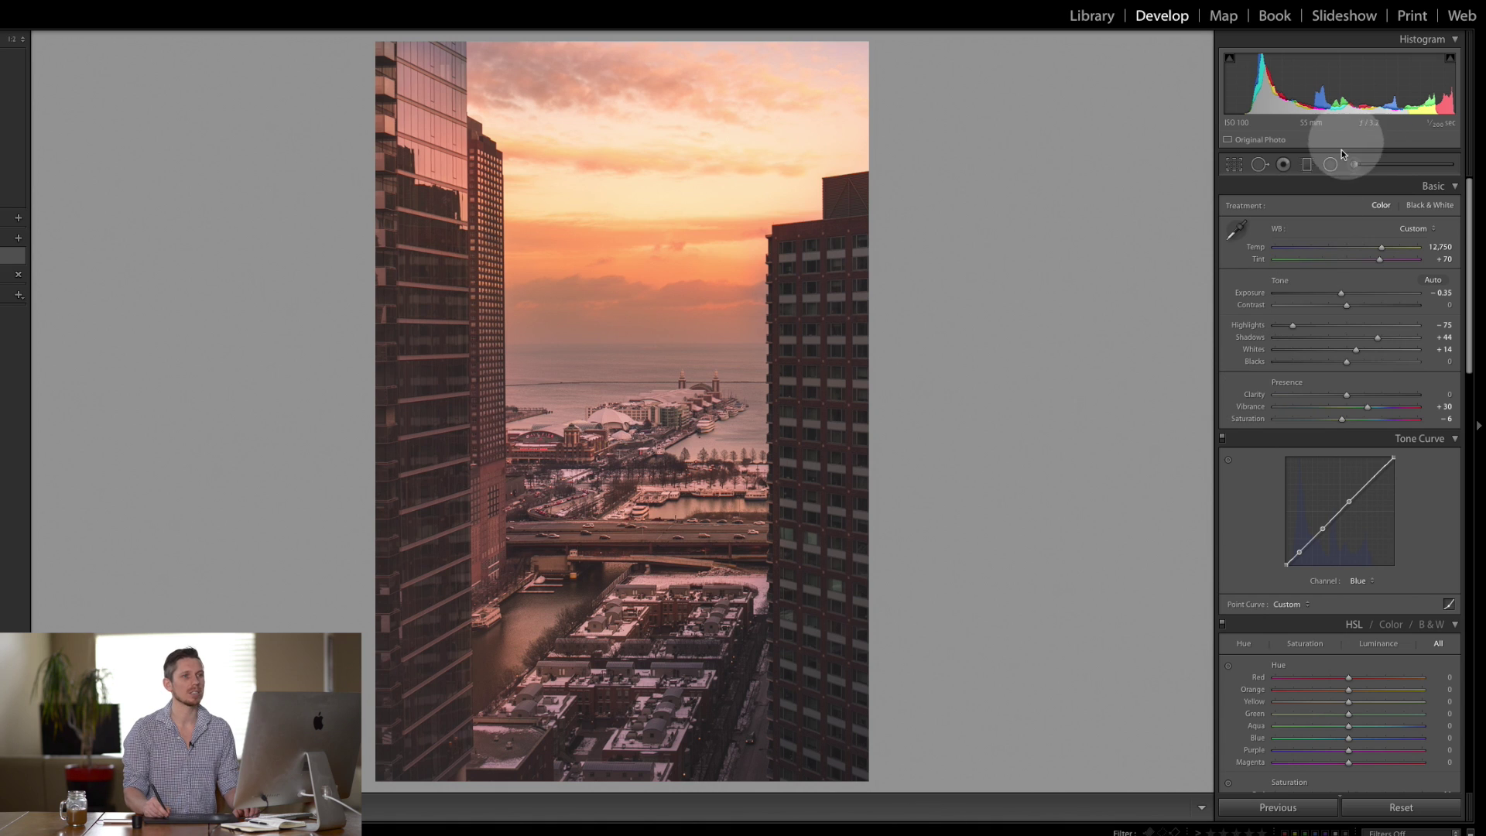
Step: Start a new adjustment brush at size 17 with Temp 20 and Exposure 0.16, and paint over the upper part of the glass tower
left_click(1353, 165)
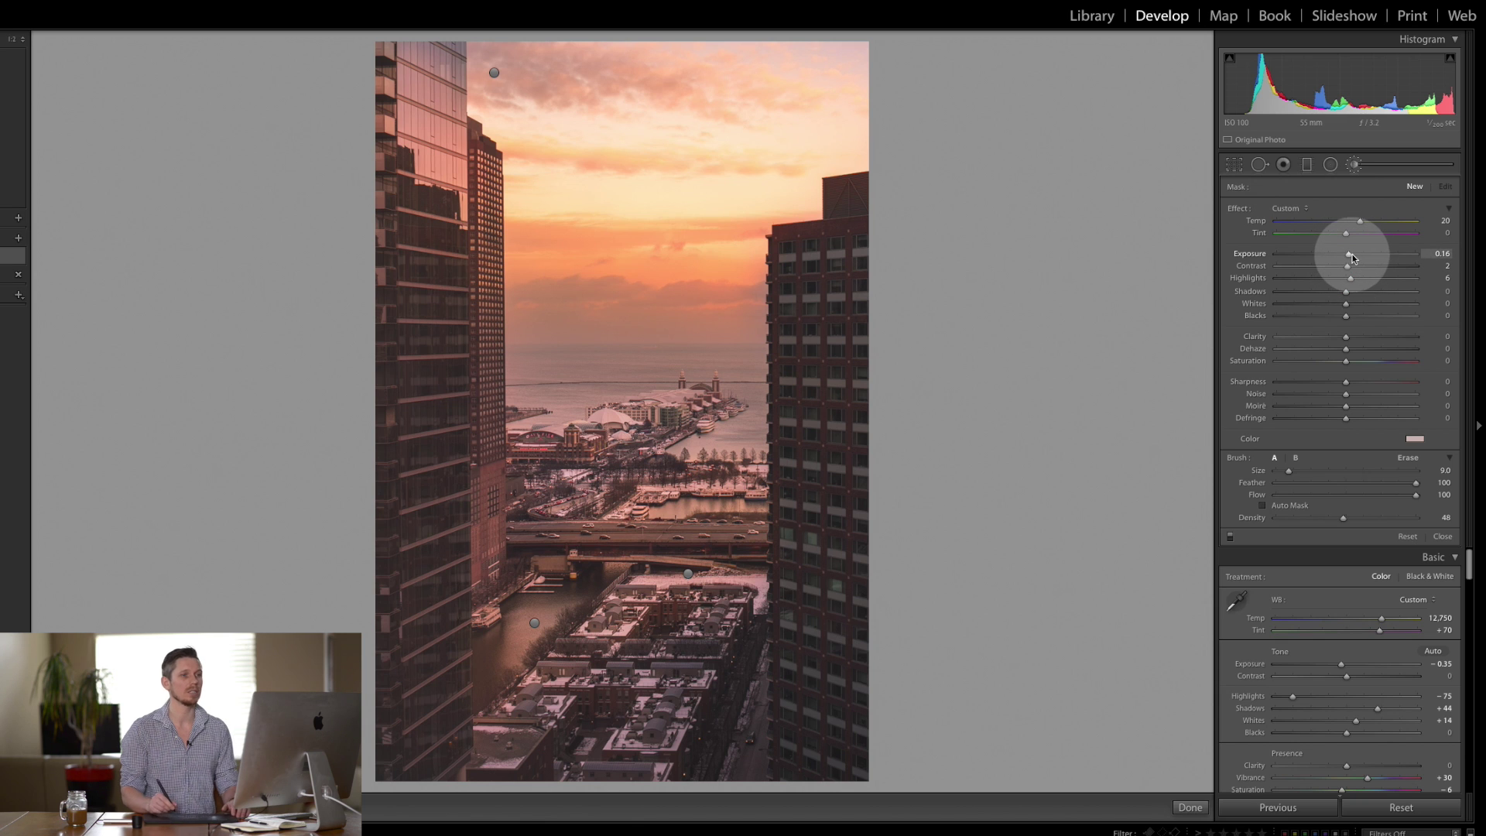
key("bracketright")
key("bracketright")
key("bracketright")
key("bracketright")
mouse_move(401, 87)
left_mouse_down()
mouse_move(454, 591)
mouse_move(410, 564)
mouse_move(419, 180)
left_mouse_up()
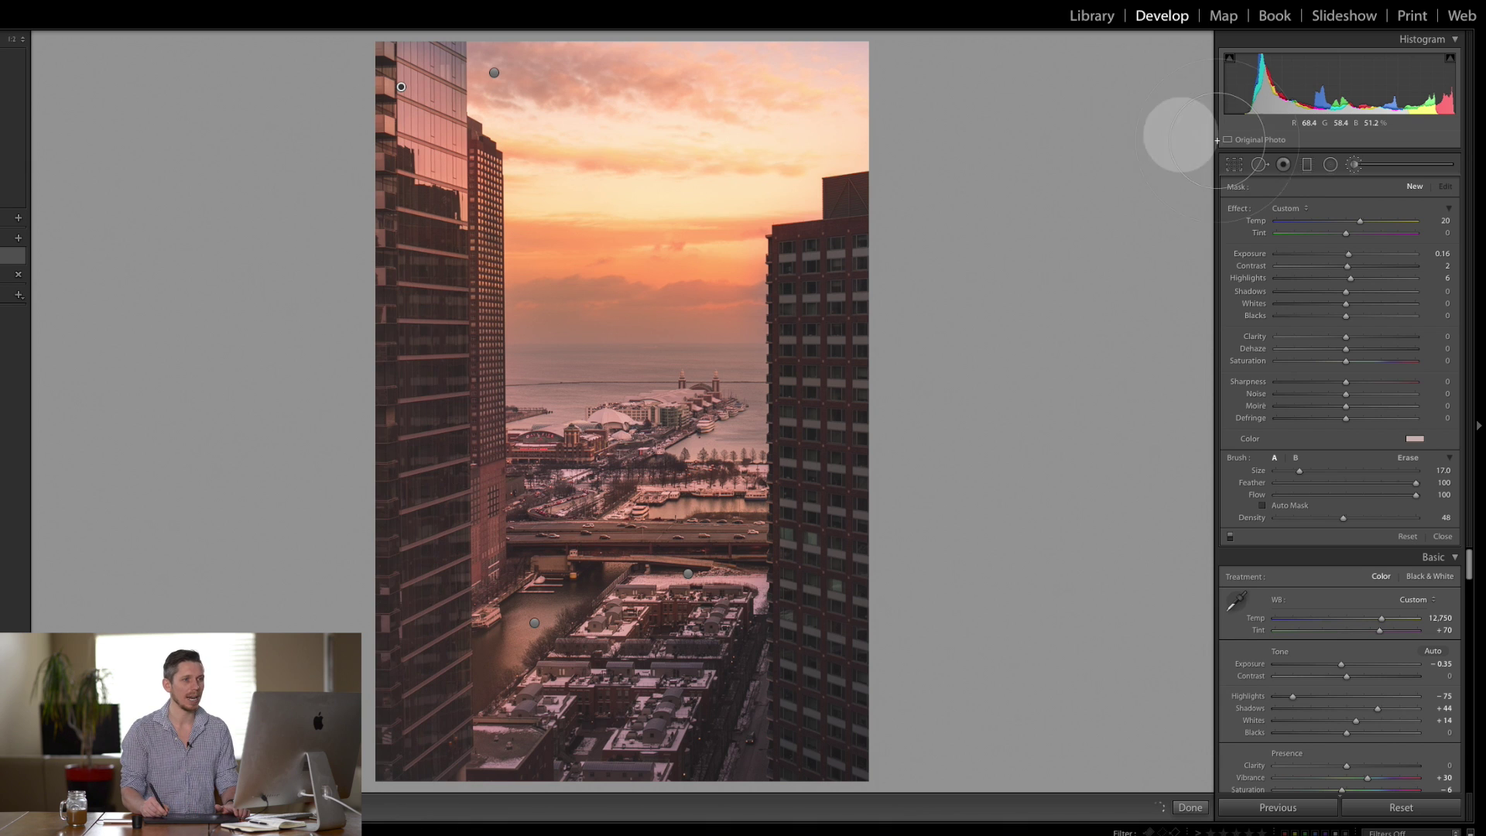
Step: Set the brush adjustment's Clarity to 82 and Contrast to 32, and extend its painting over the other buildings
left_click_drag(1366, 339, 1412, 341)
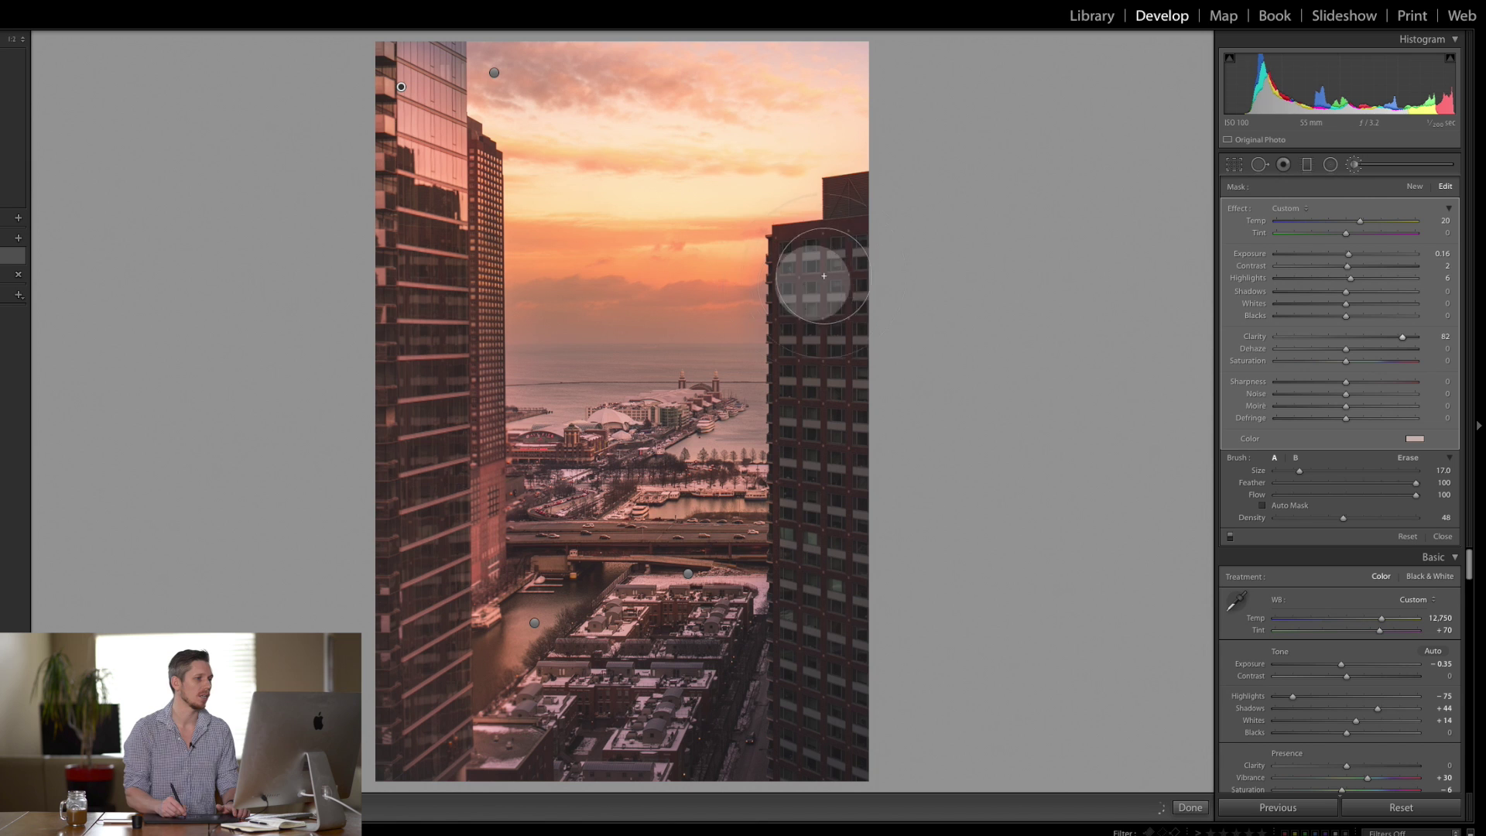
mouse_move(836, 633)
left_mouse_down()
mouse_move(817, 708)
mouse_move(812, 359)
mouse_move(879, 233)
mouse_move(524, 498)
left_mouse_up()
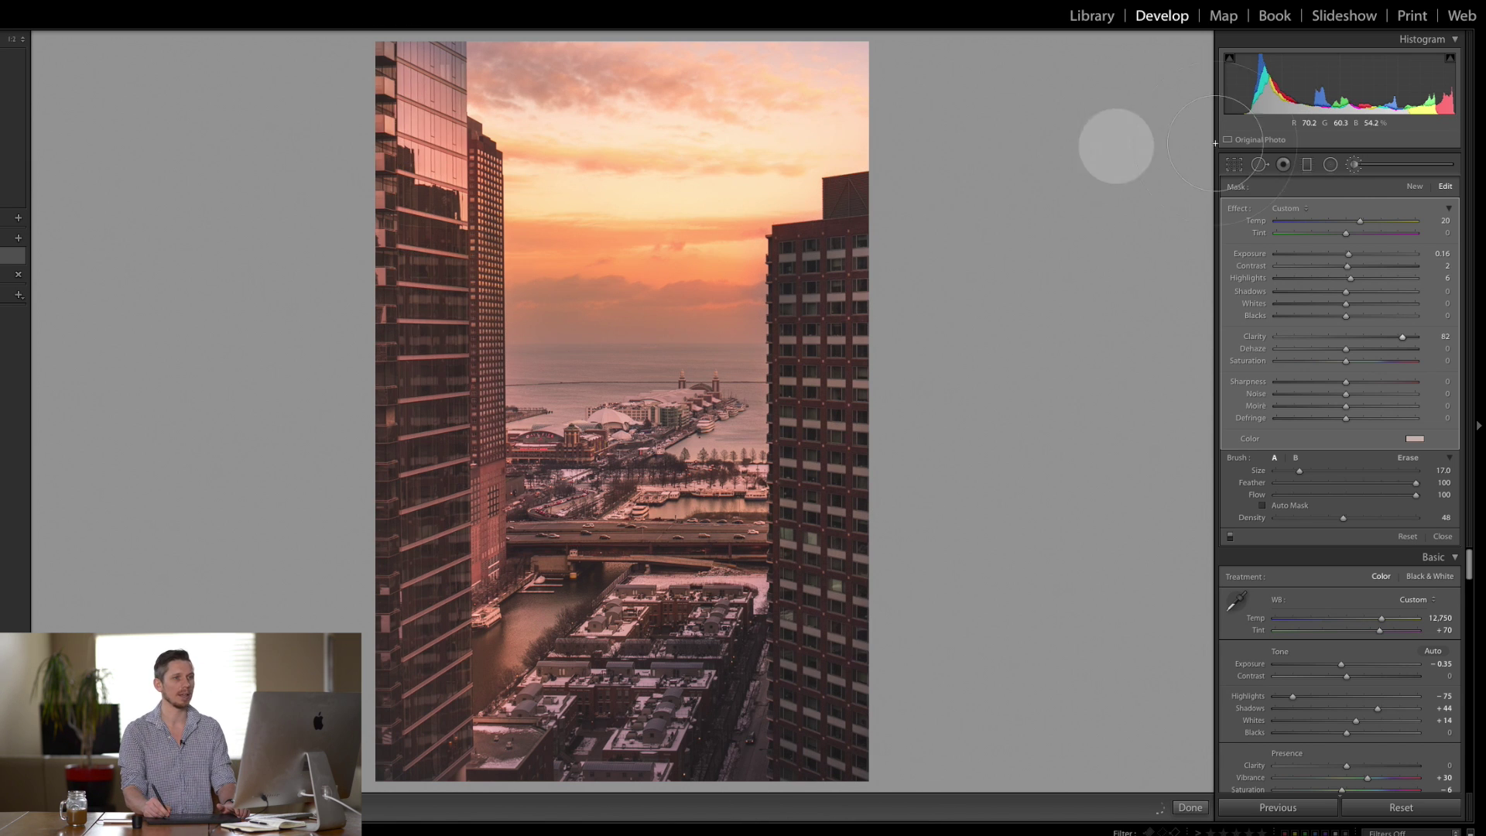
left_click(1373, 265)
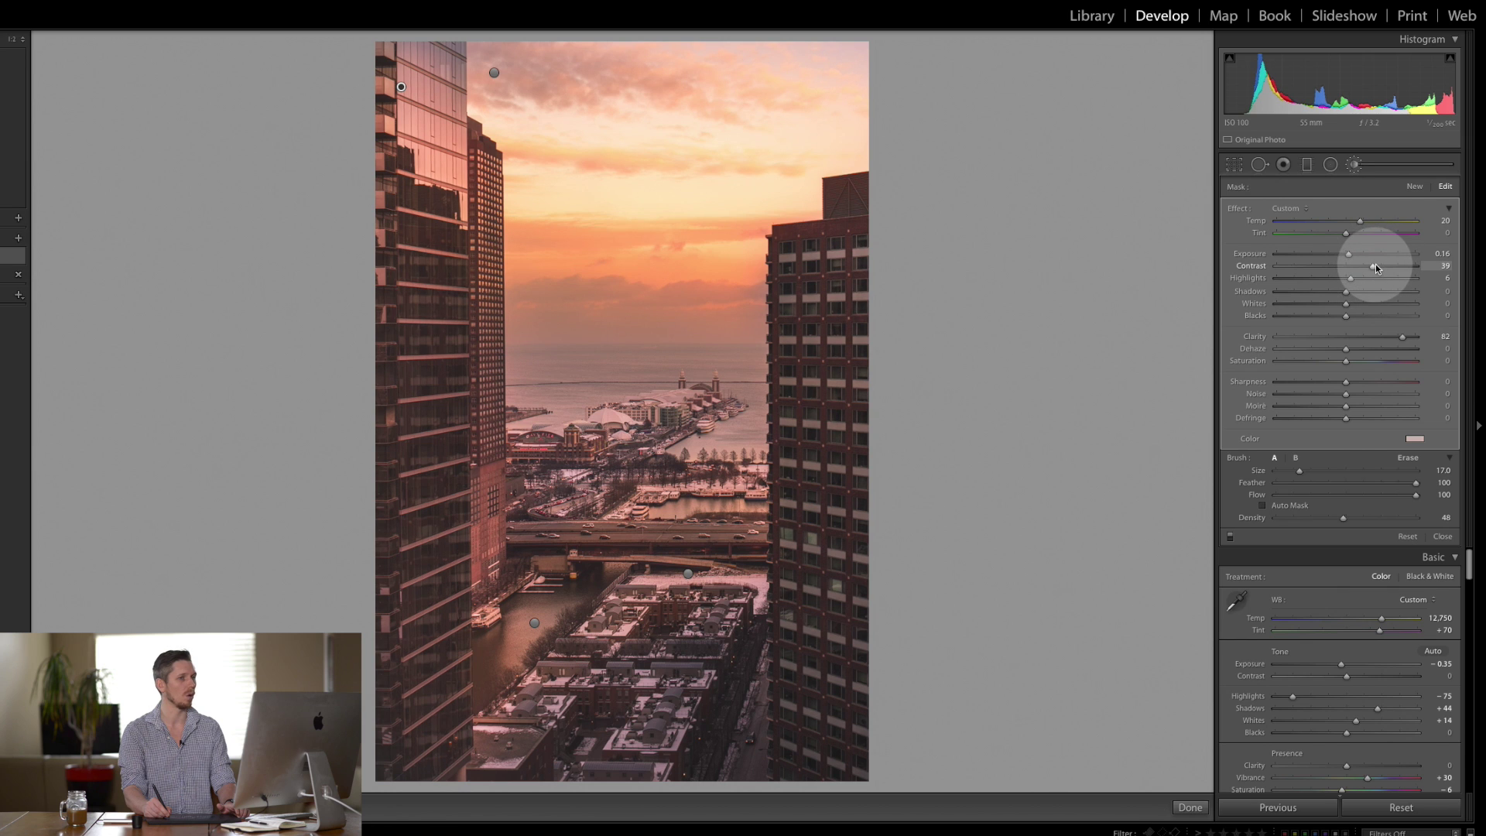
left_click_drag(1370, 268, 1365, 269)
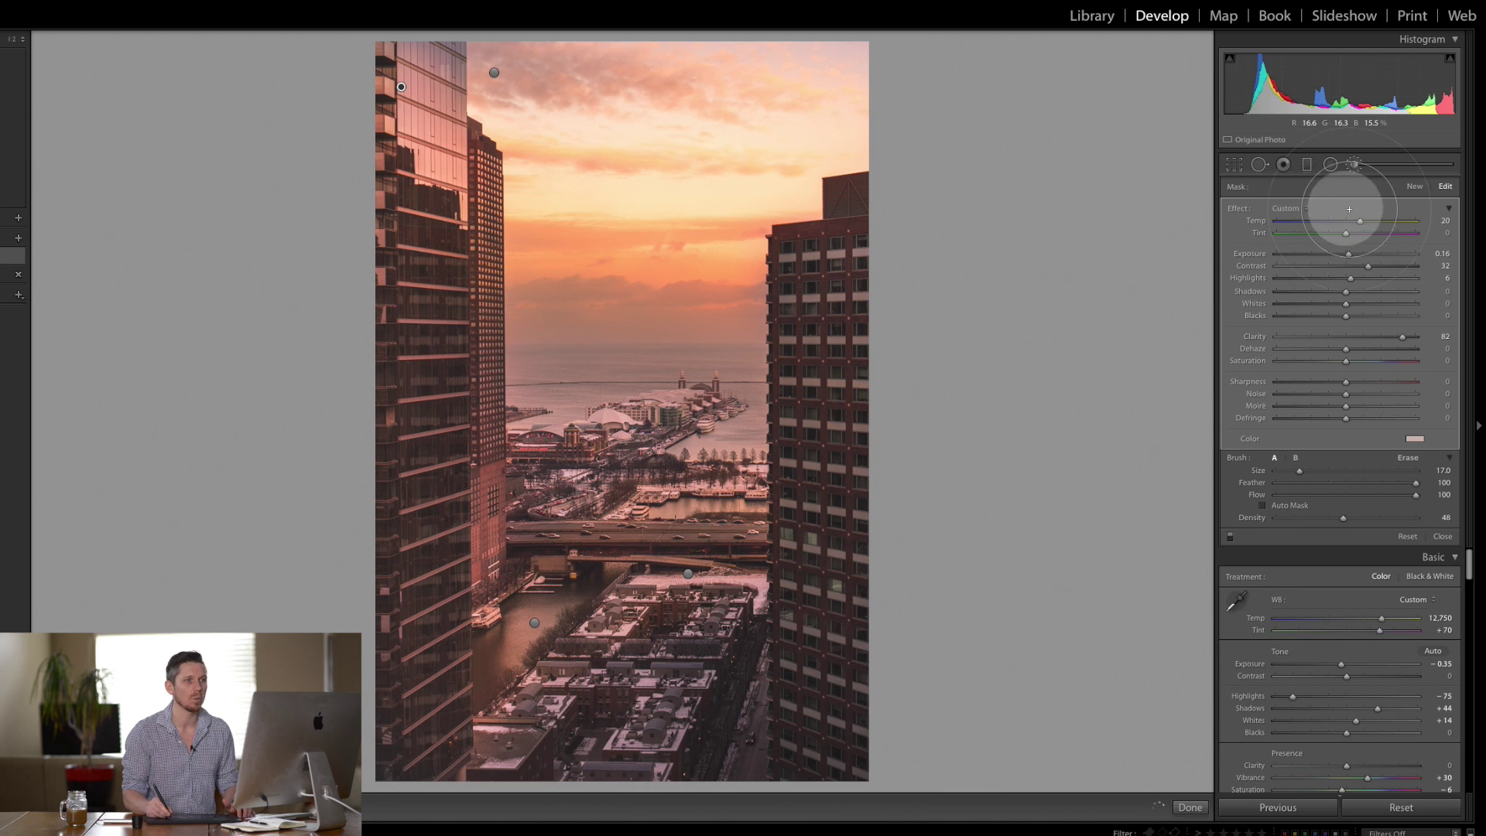
Step: Create a new brush adjustment with all effects reset except Temp −22, and paint at size 18 over the low buildings in the foreground
left_click(1416, 187)
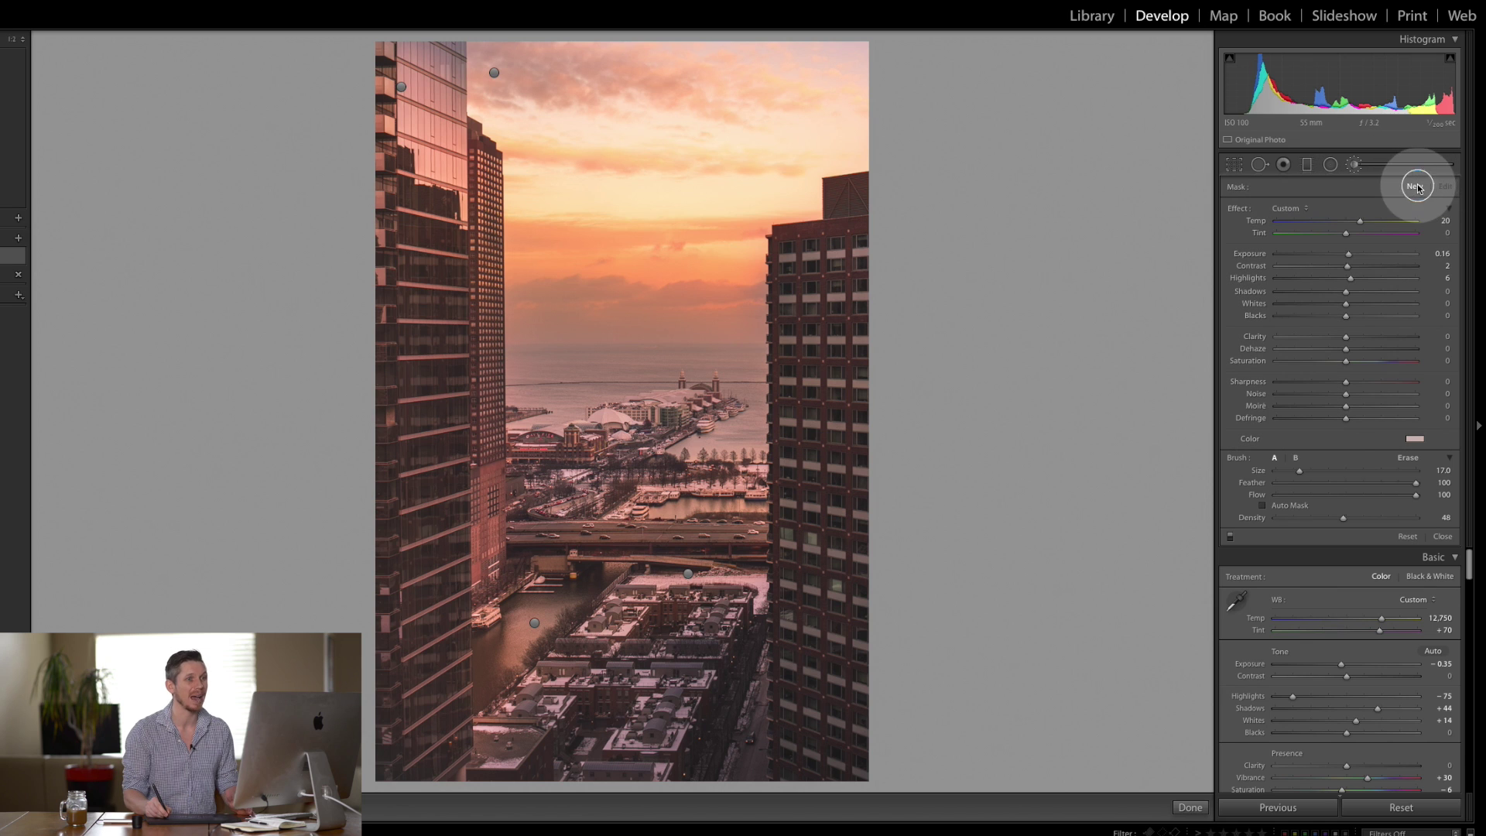
left_click_drag(1358, 220, 1341, 228)
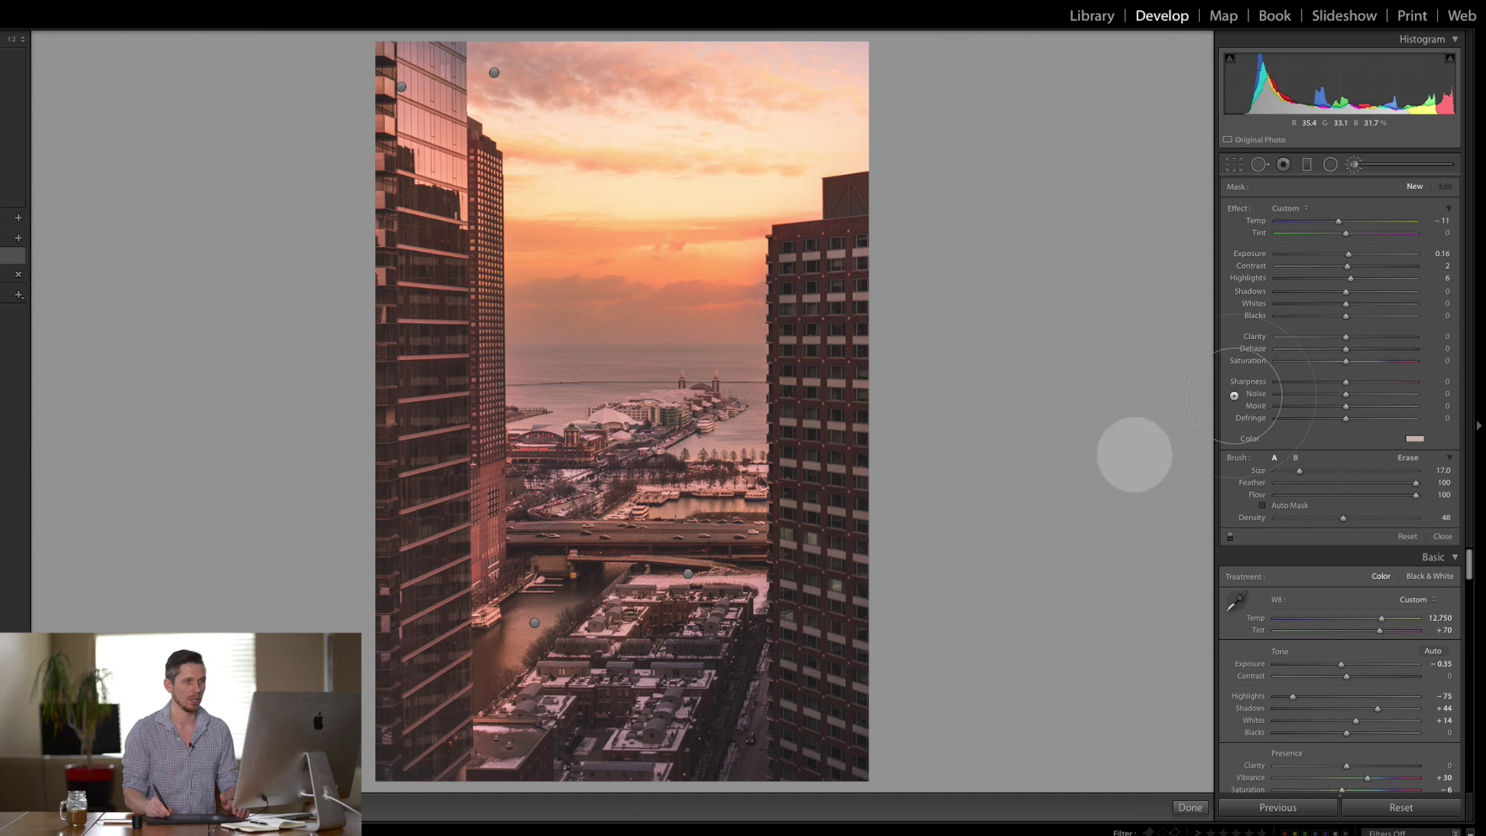
double_click(1235, 215)
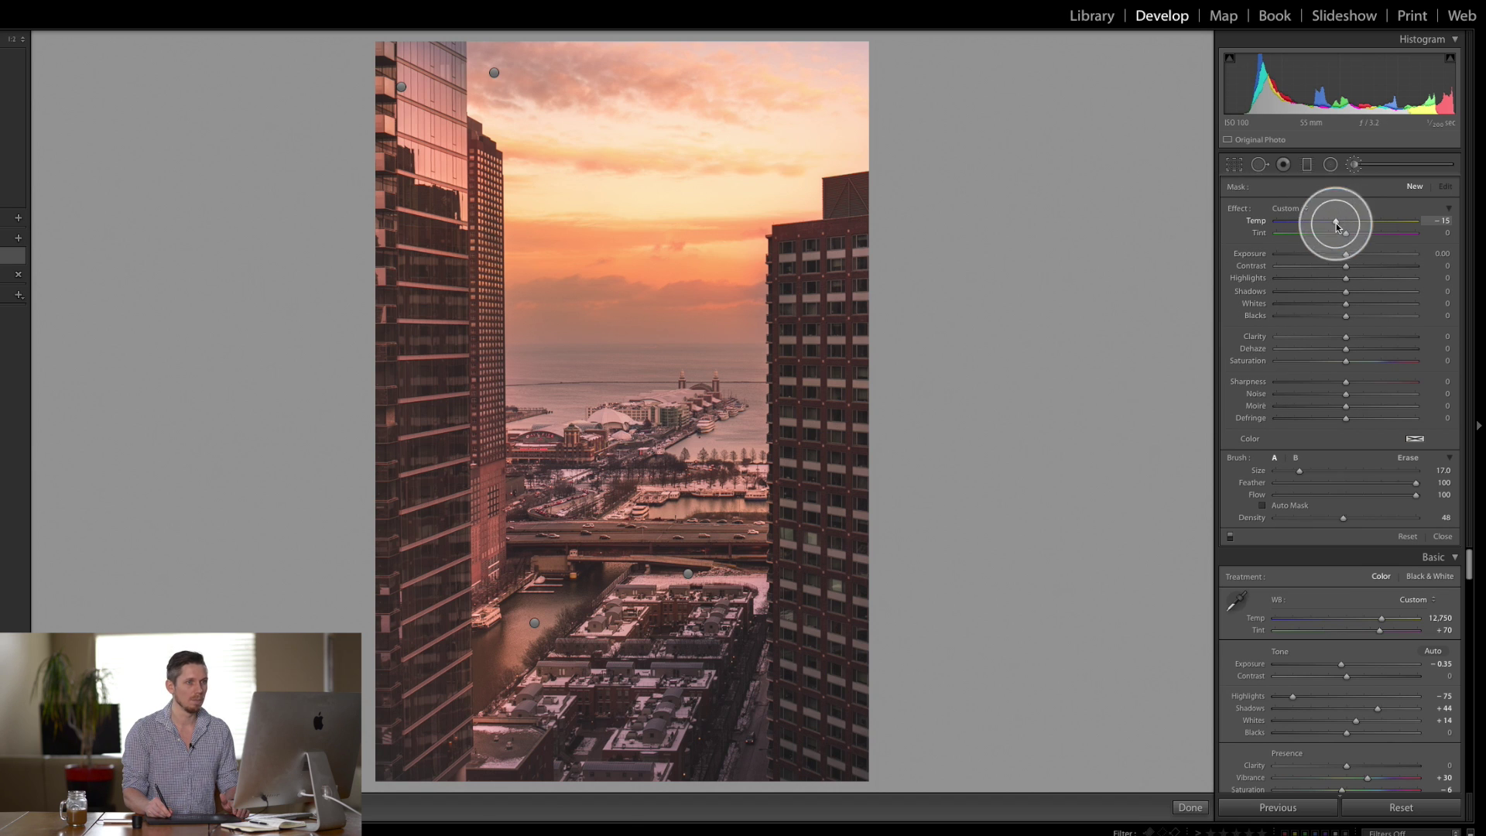
key("bracketright")
mouse_move(519, 760)
left_mouse_down()
mouse_move(695, 649)
mouse_move(653, 778)
mouse_move(917, 835)
mouse_move(874, 835)
left_mouse_up()
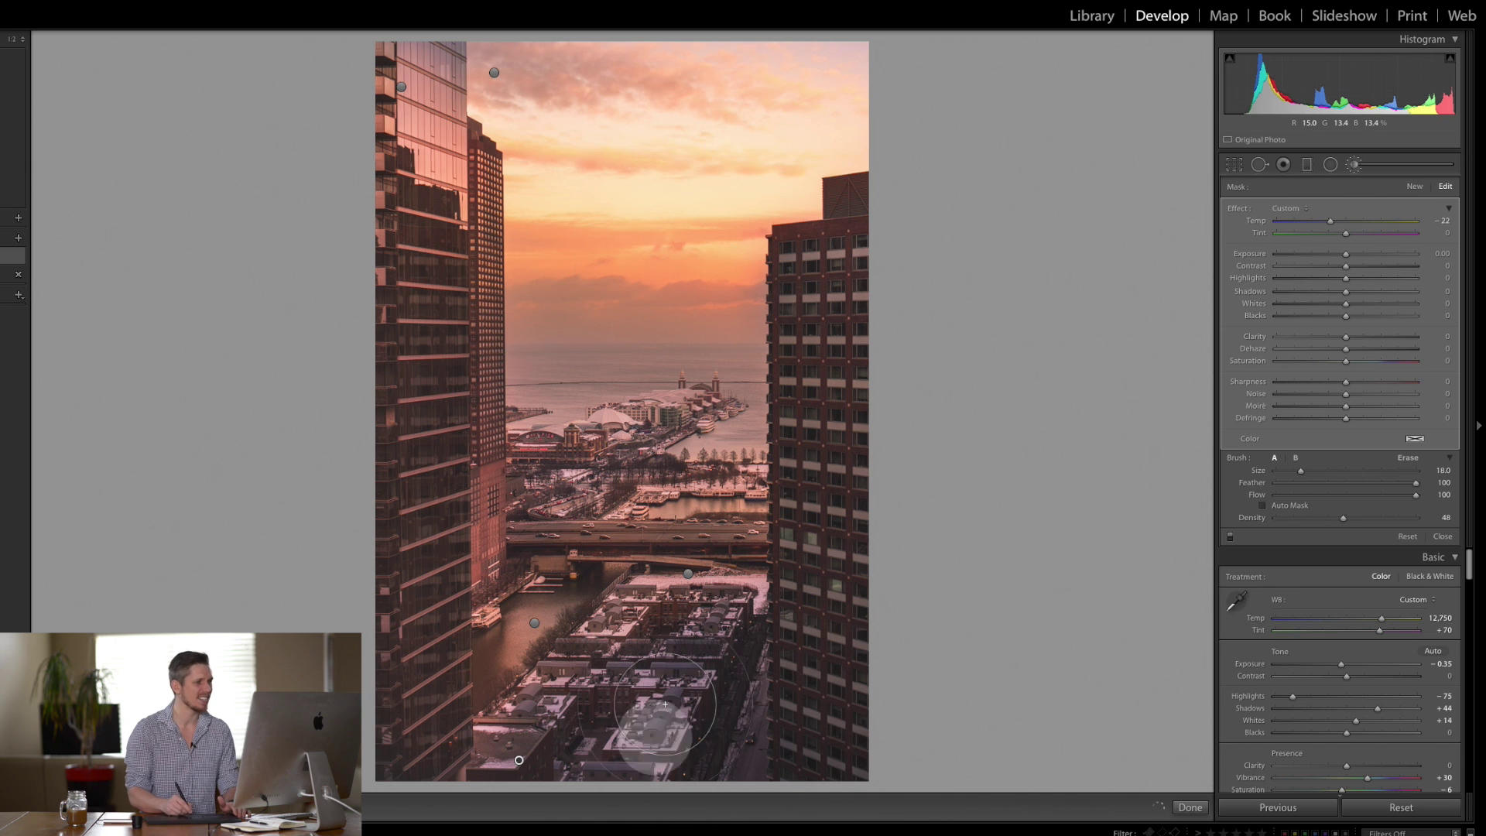
Step: Reduce the brush size to 4 and set the foreground brush adjustment's Temp to −39
key("bracketleft")
key("bracketleft")
key("bracketleft")
key("bracketleft")
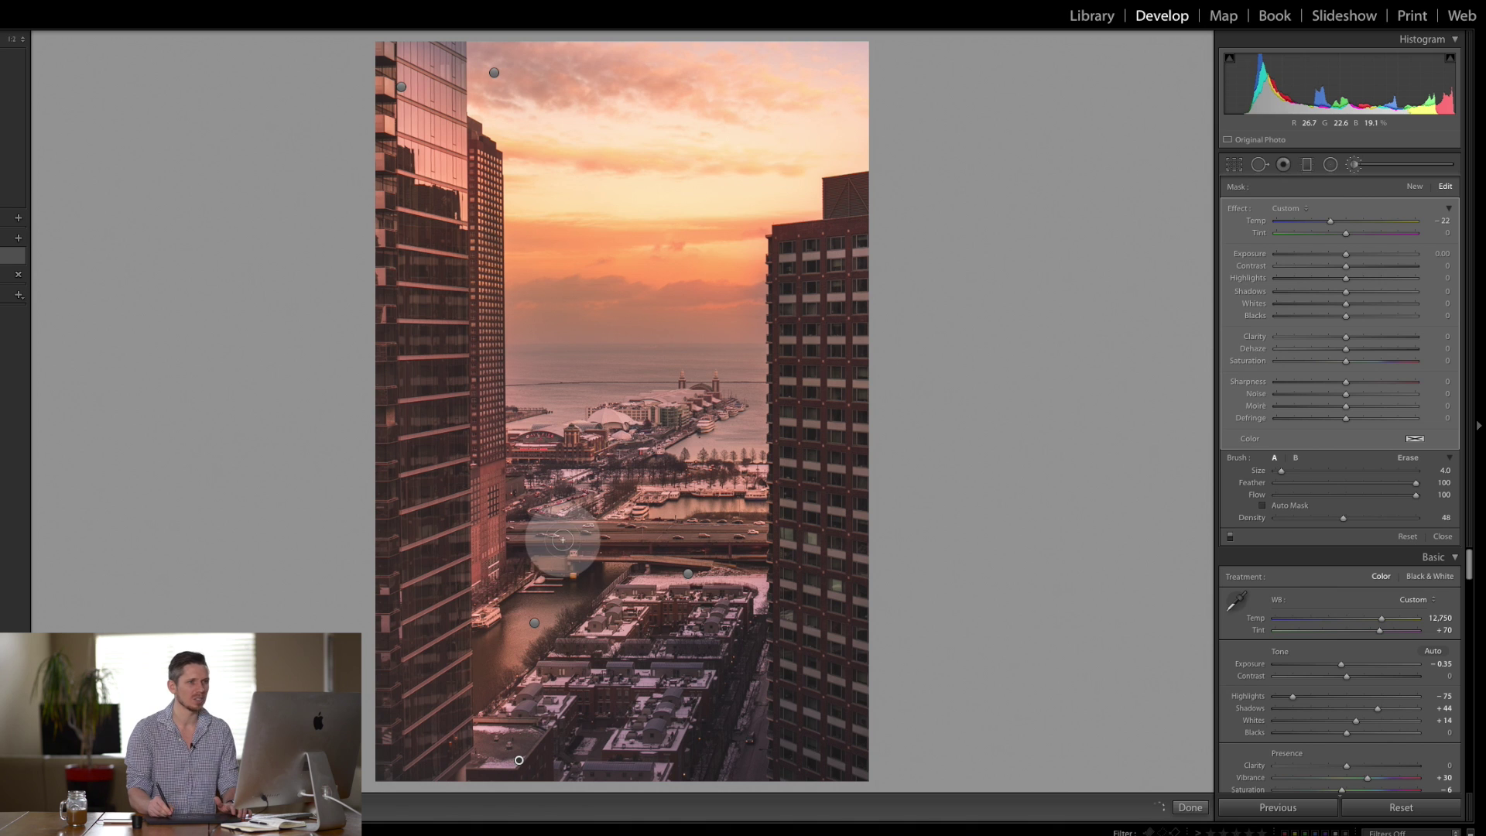
mouse_move(1313, 224)
left_mouse_down()
mouse_move(1261, 229)
mouse_move(1318, 225)
left_mouse_up()
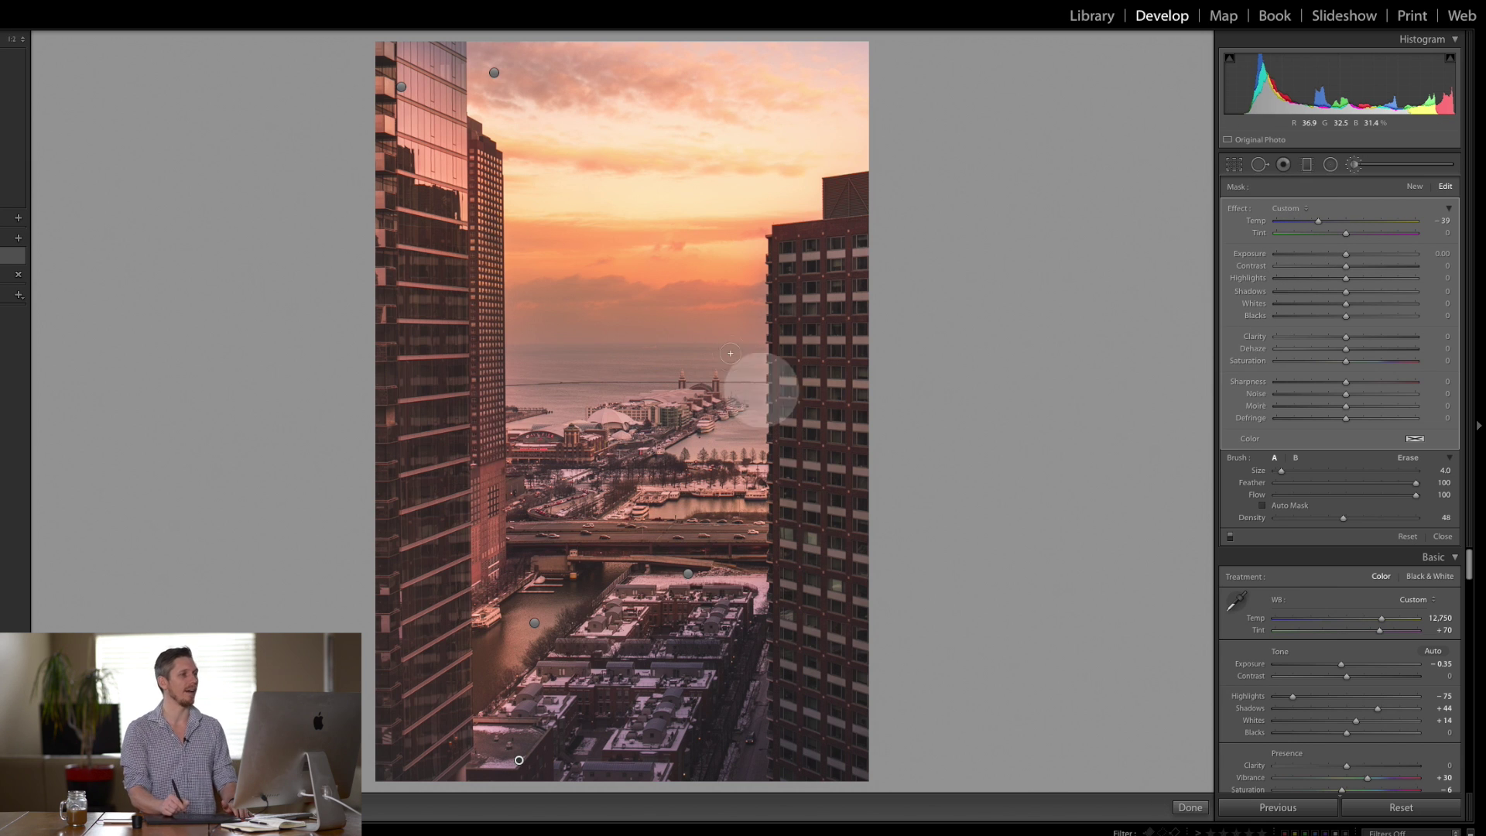